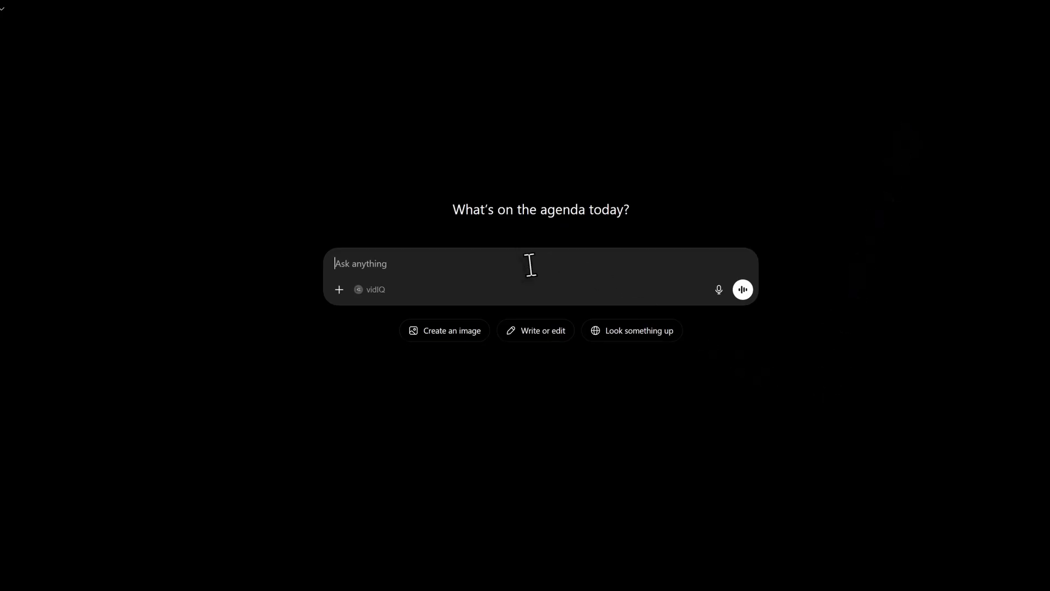
Paste the Brewhaus Co. ad script prompt into the chat message and review its project brief and technical constraints.
key("ctrl+v")
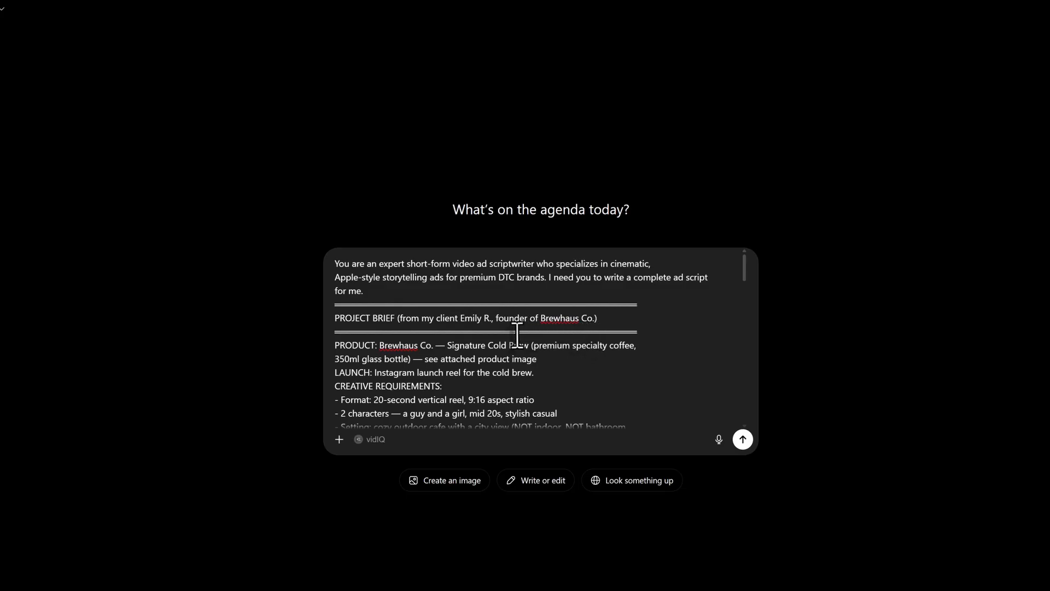
scroll(533, 339, "down", 2)
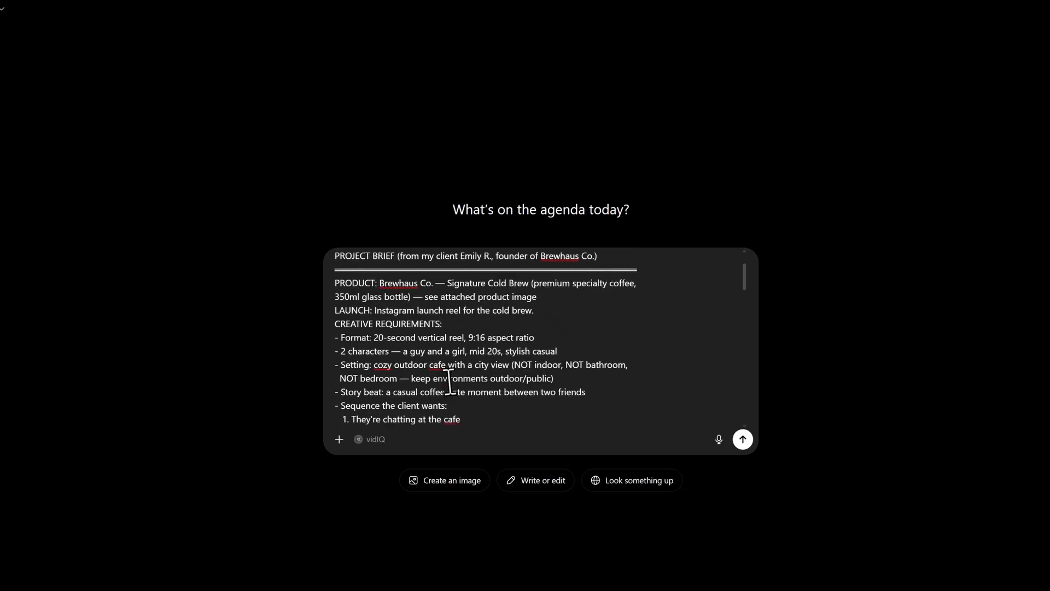
scroll(455, 352, "up", 1)
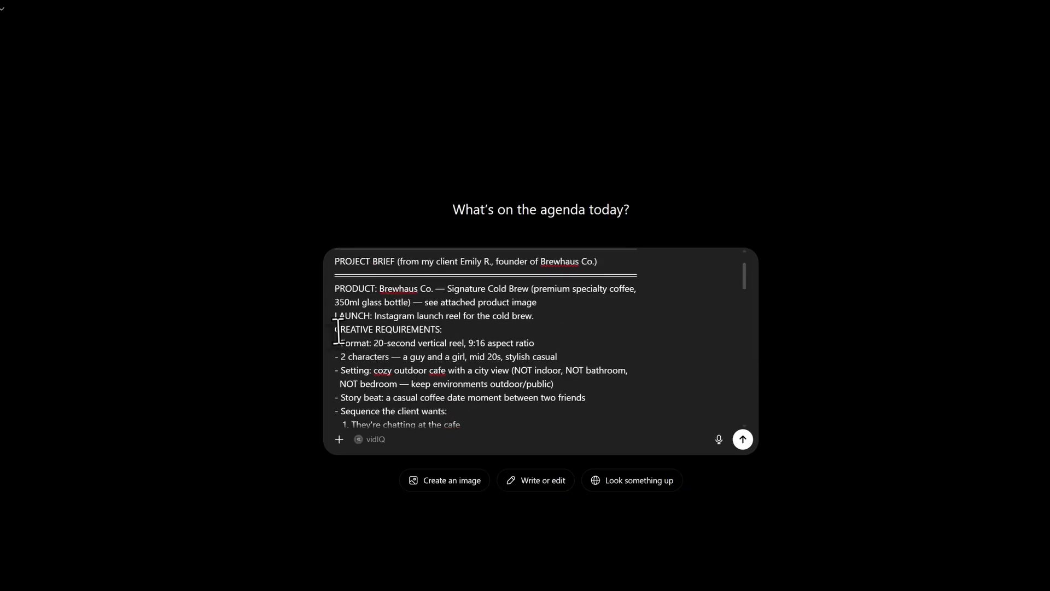
scroll(432, 333, "down", 7)
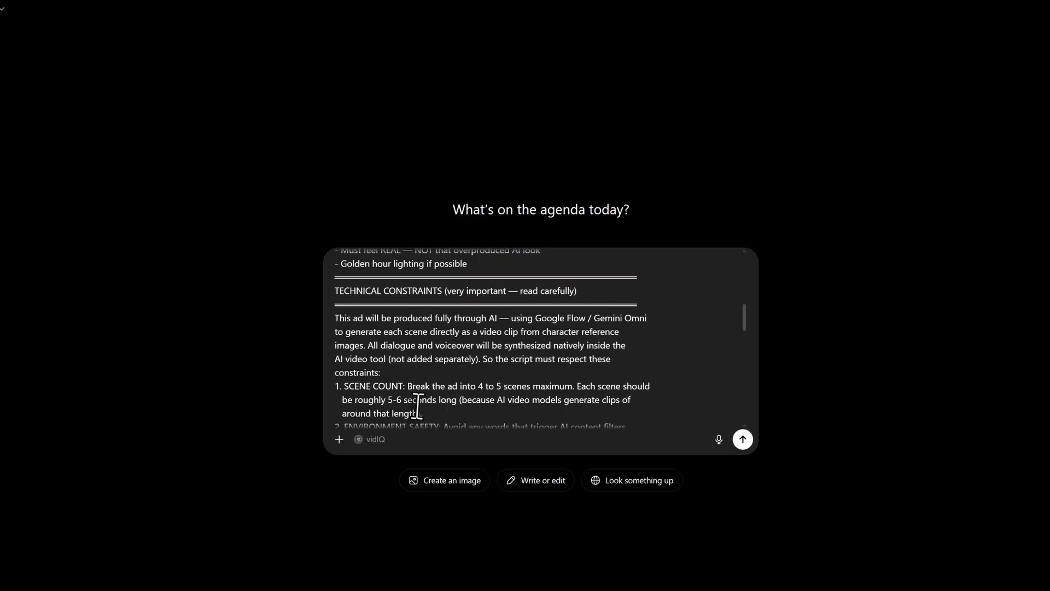
scroll(566, 391, "down", 1)
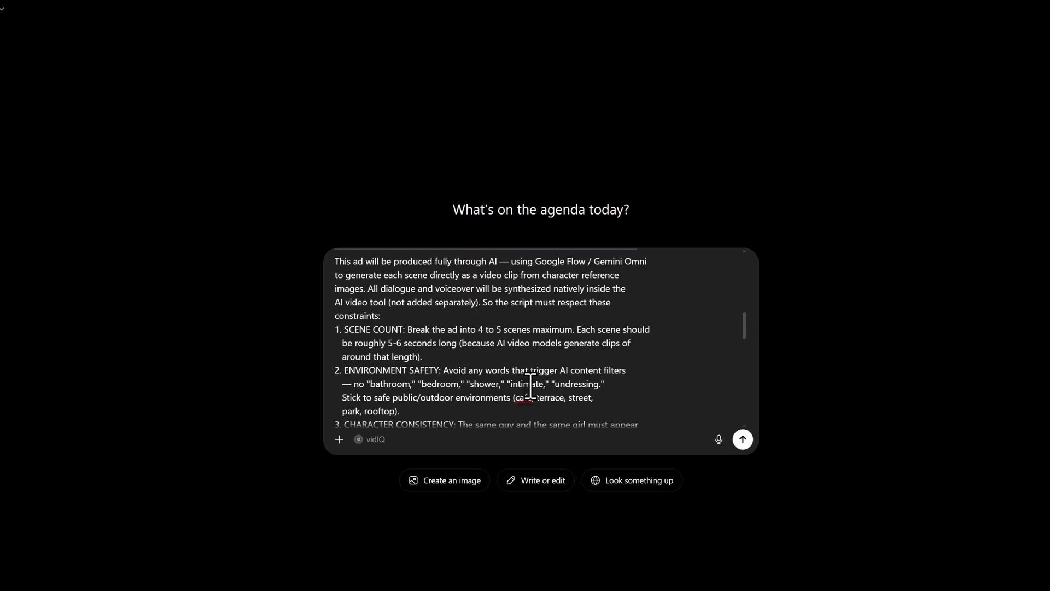
scroll(530, 385, "down", 2)
scroll(504, 381, "down", 2)
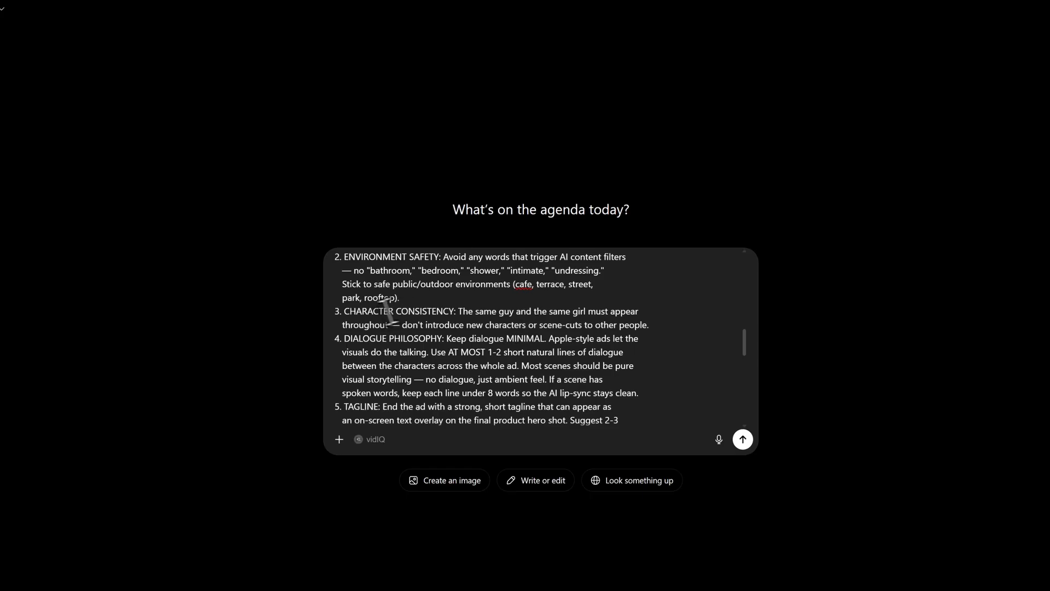
left_click_drag(363, 313, 637, 328)
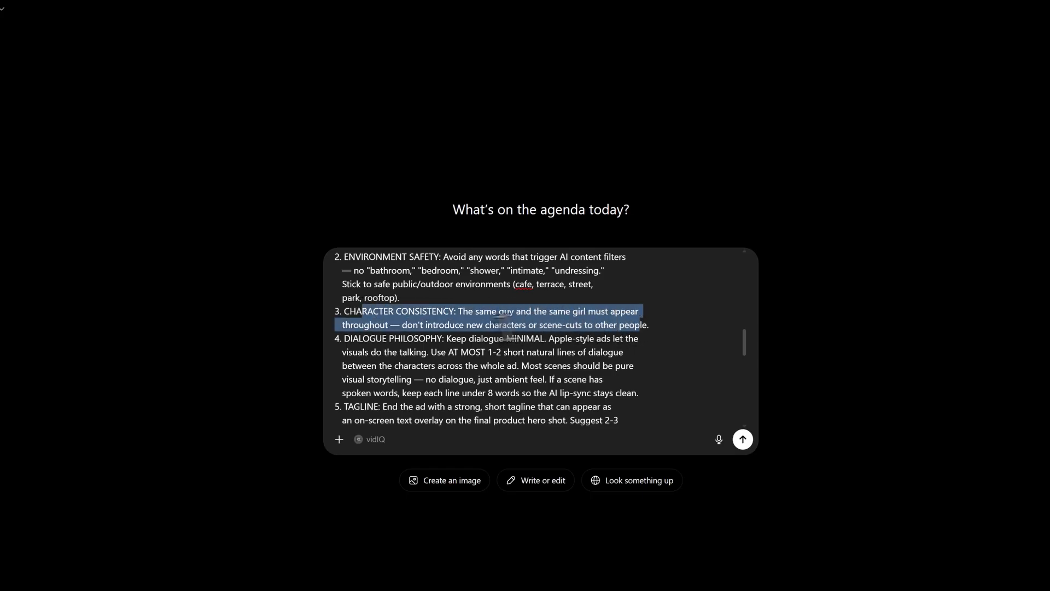
left_click(424, 326)
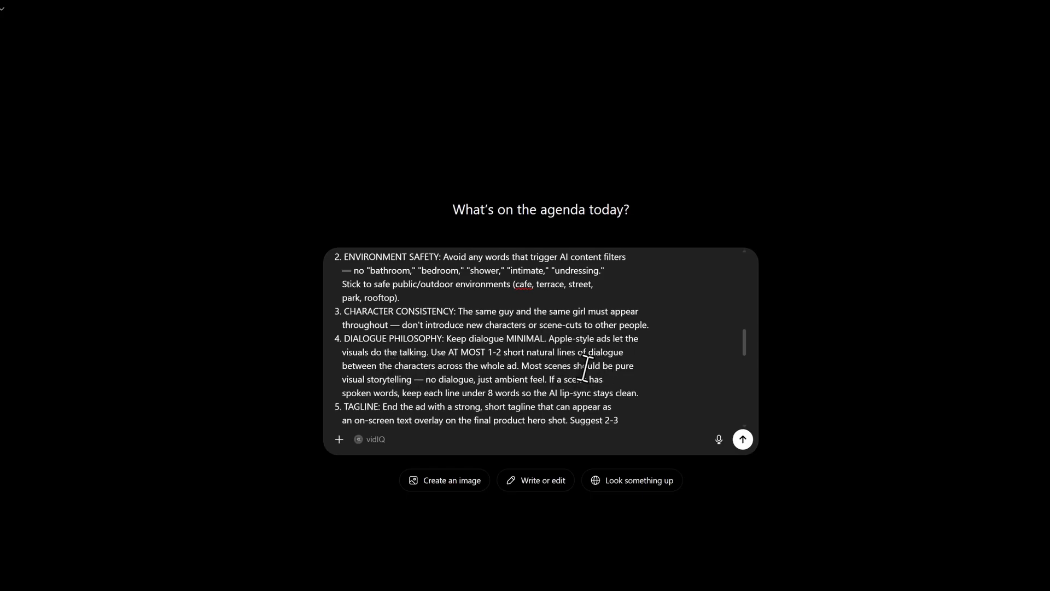
scroll(549, 364, "down", 1)
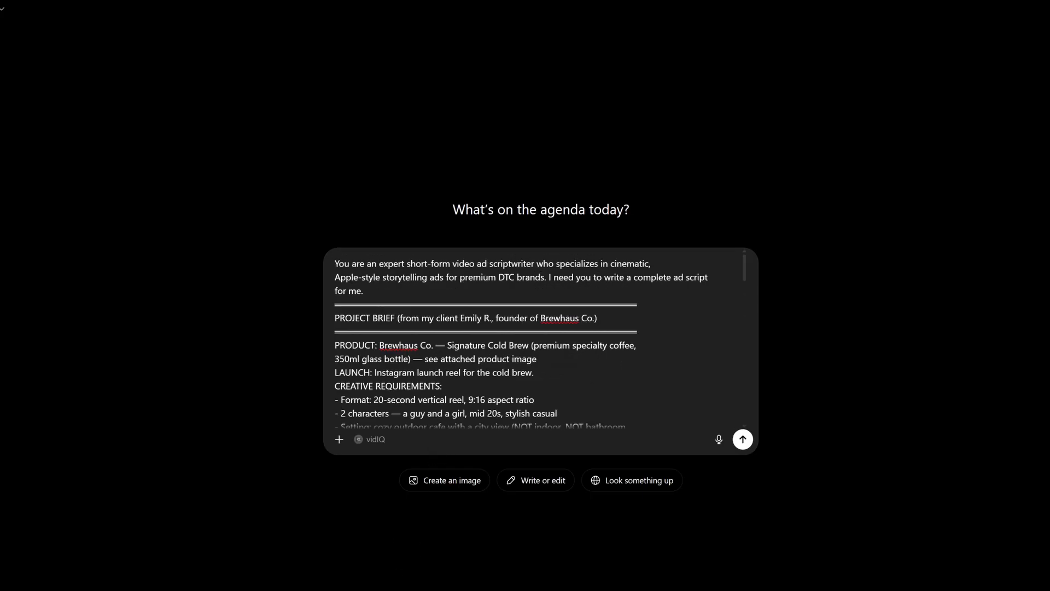
Attach product image.png from the client's project folder to the message and send the prompt.
left_click(411, 564)
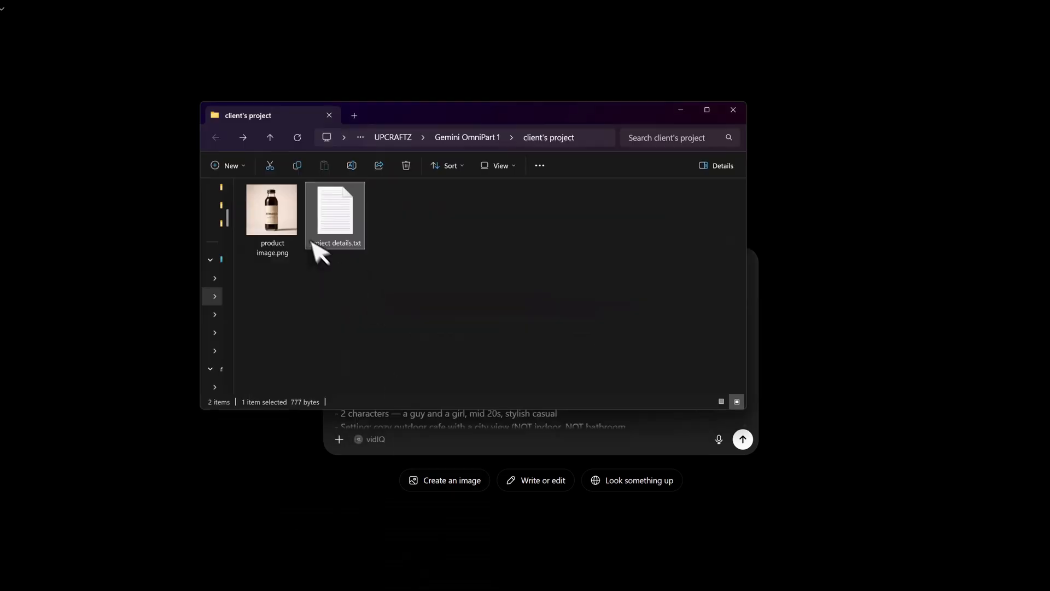
left_click_drag(273, 210, 645, 436)
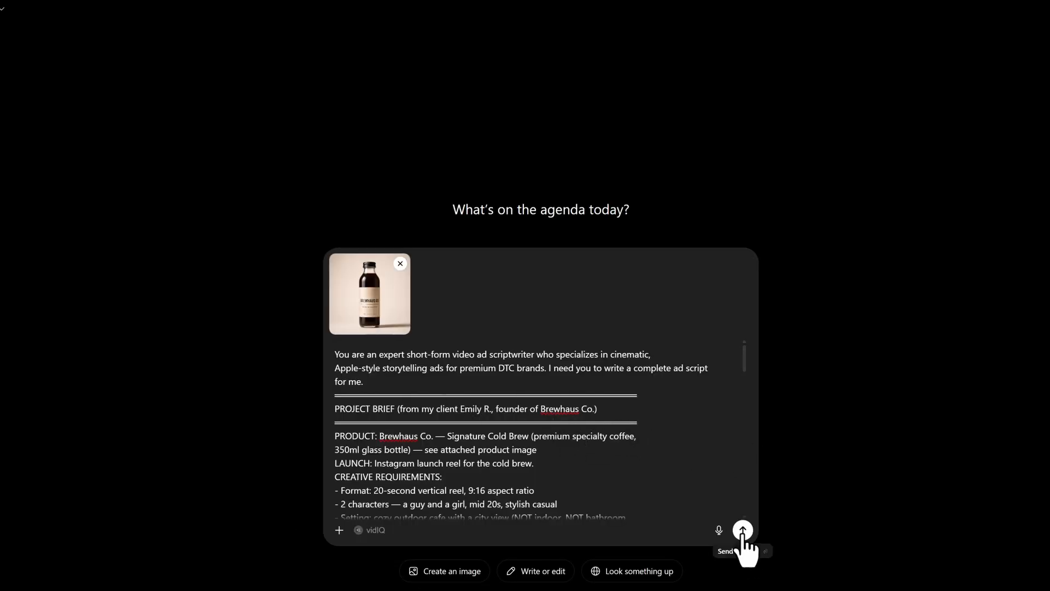
left_click(742, 530)
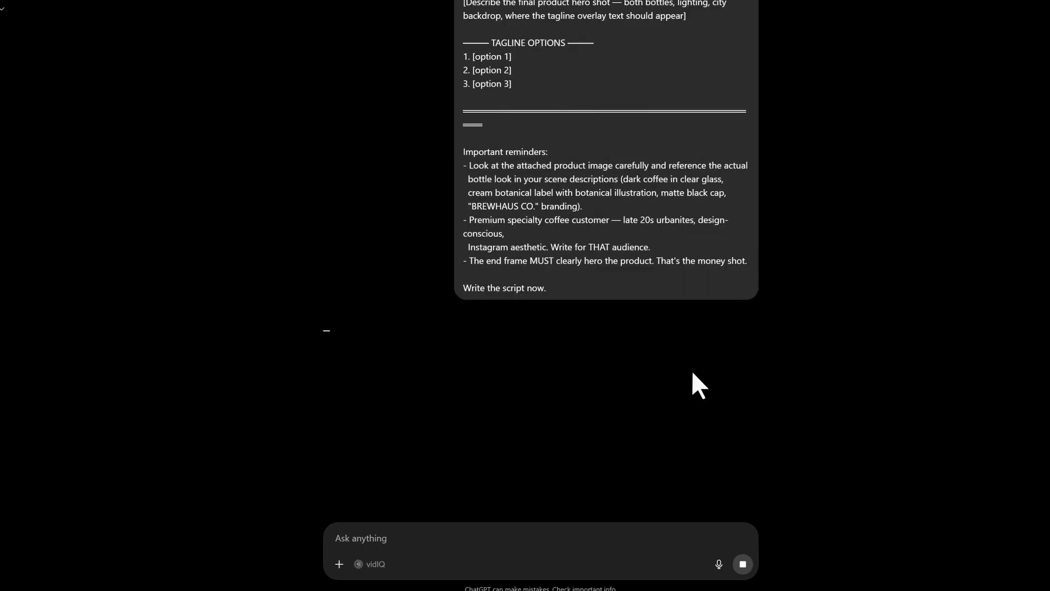
Examine the first generated script's scene-by-scene visuals and dialogue, its end frame and the tagline options.
scroll(863, 290, "down", 3)
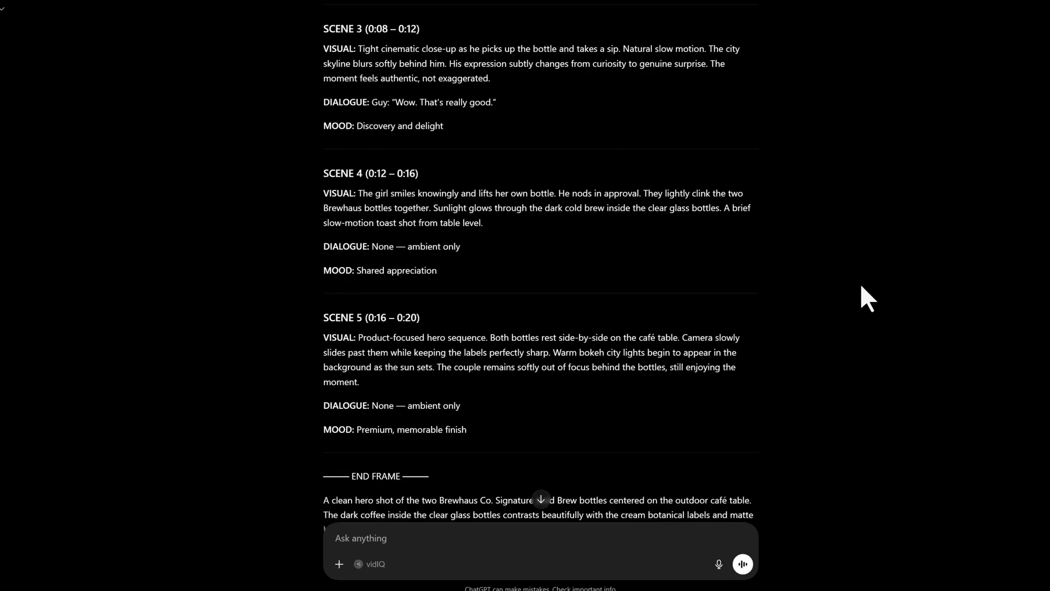
scroll(861, 286, "up", 10)
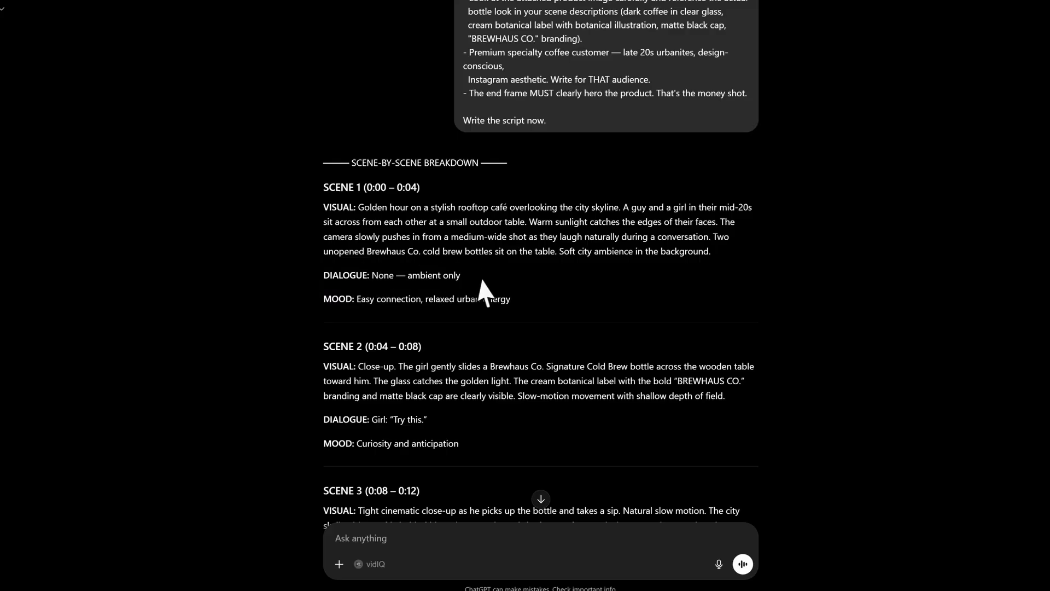
scroll(588, 299, "down", 1)
scroll(587, 297, "down", 2)
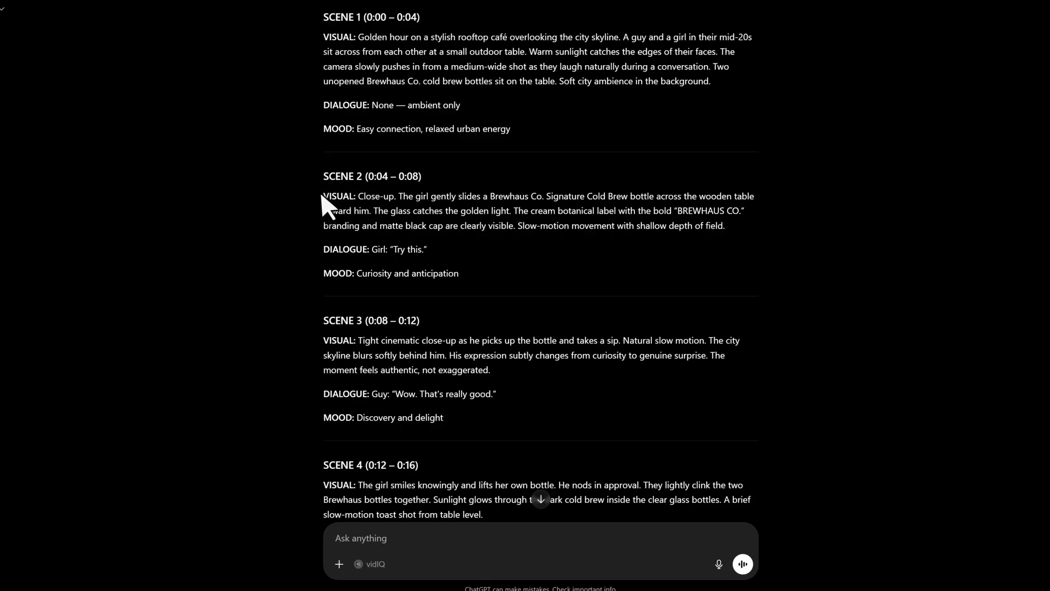
left_click_drag(321, 196, 773, 246)
scroll(612, 367, "down", 9)
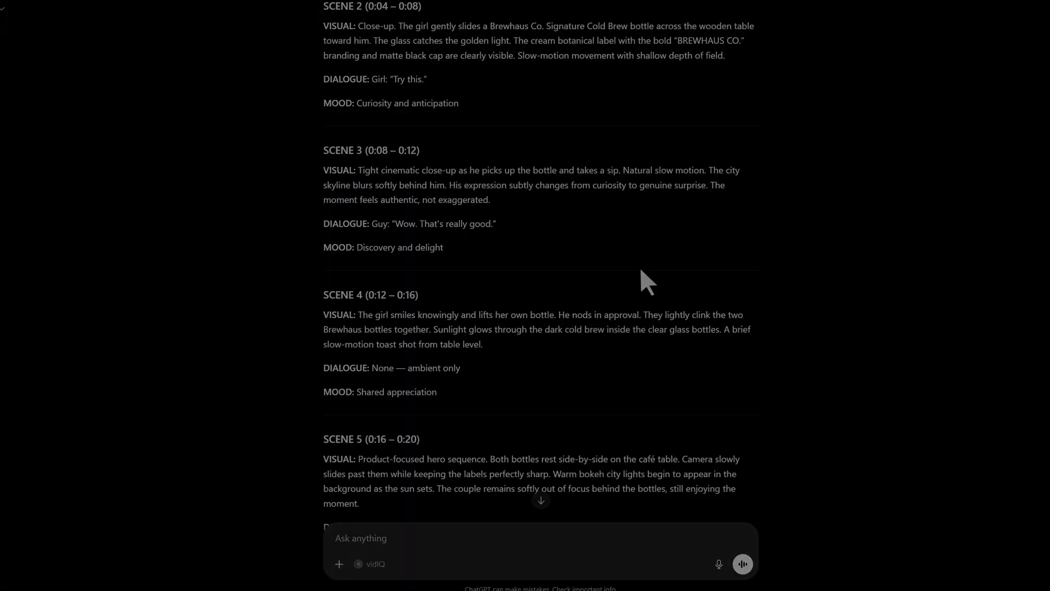
scroll(641, 271, "up", 2)
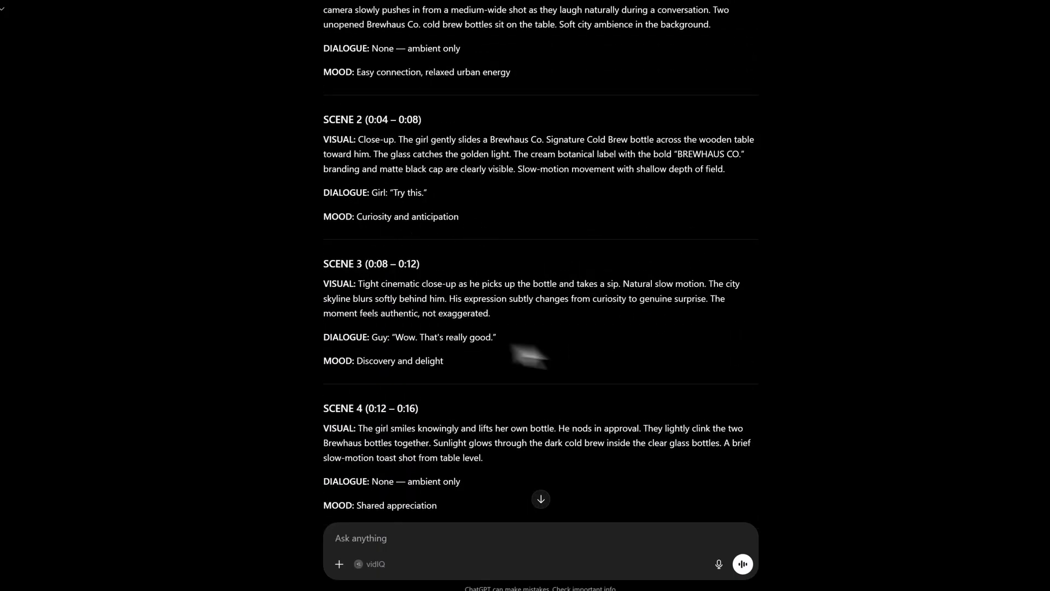
scroll(550, 344, "down", 2)
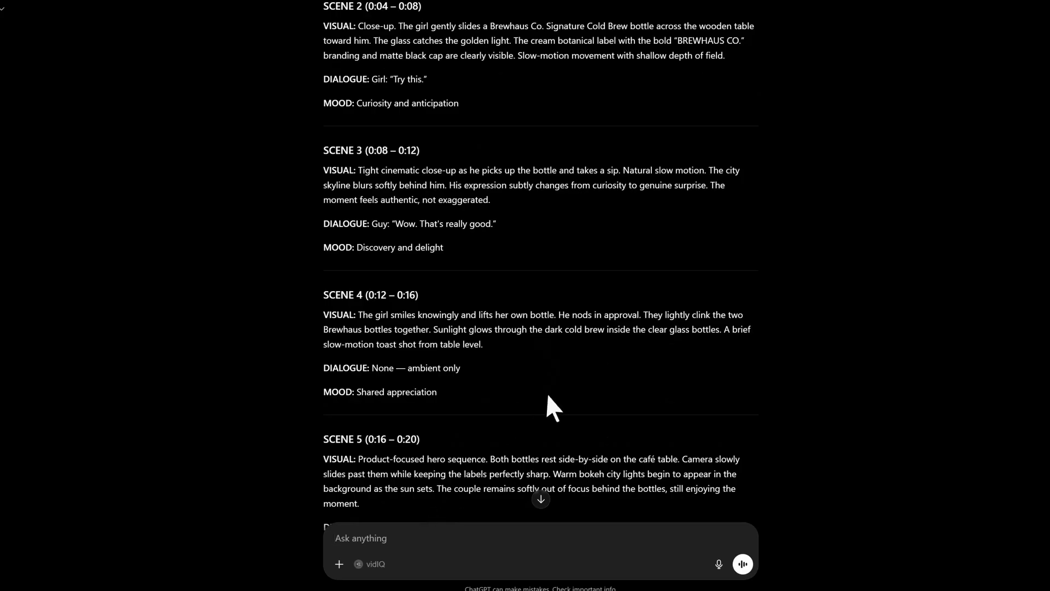
scroll(547, 404, "down", 3)
scroll(557, 252, "down", 5)
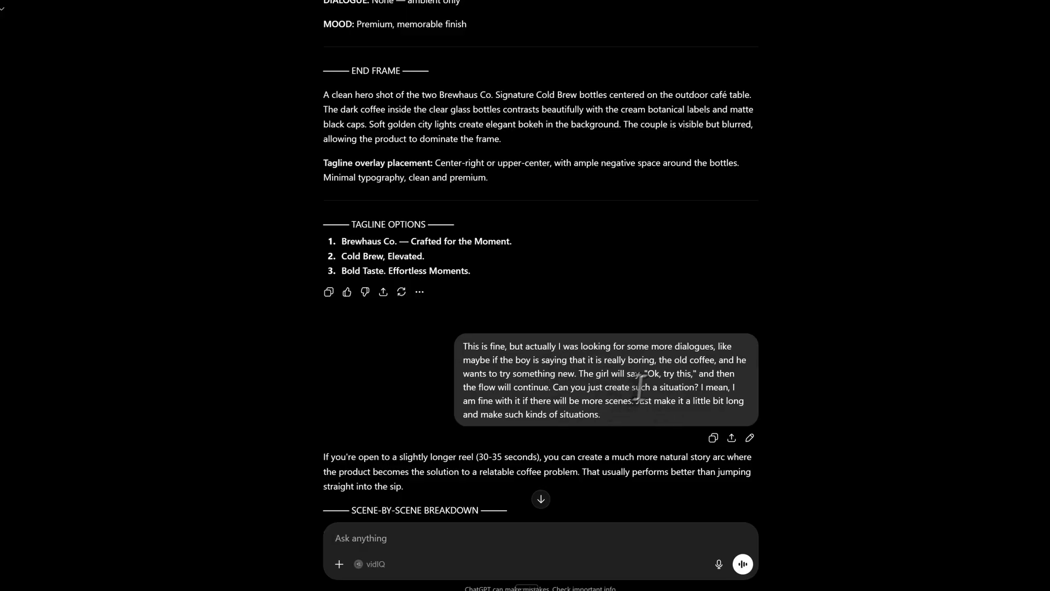
Read through the revised, longer script with added dialogue, from Scene 1 to the tagline options.
scroll(659, 367, "down", 5)
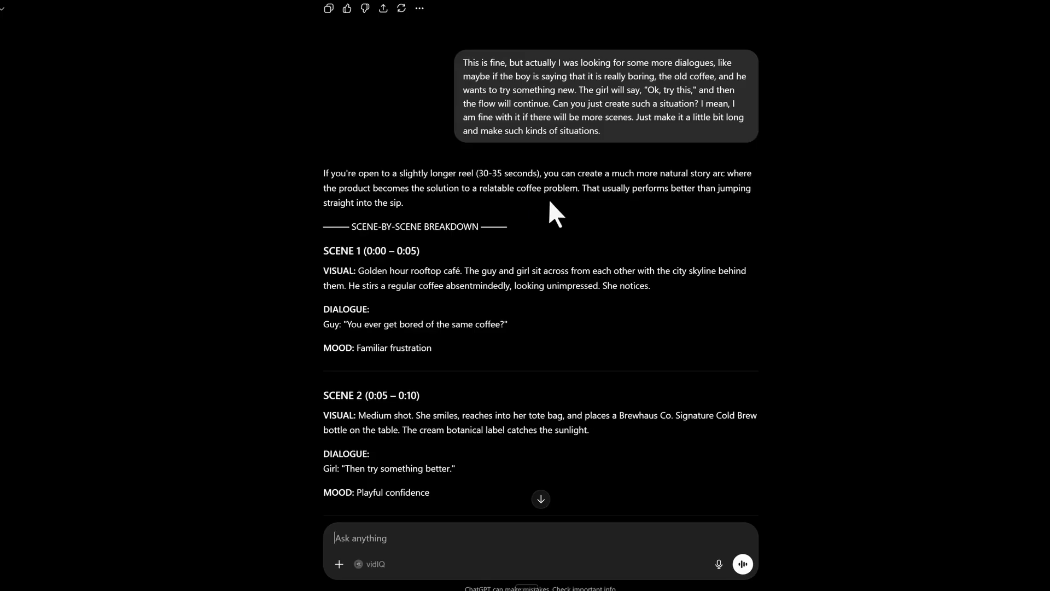
scroll(554, 202, "down", 1)
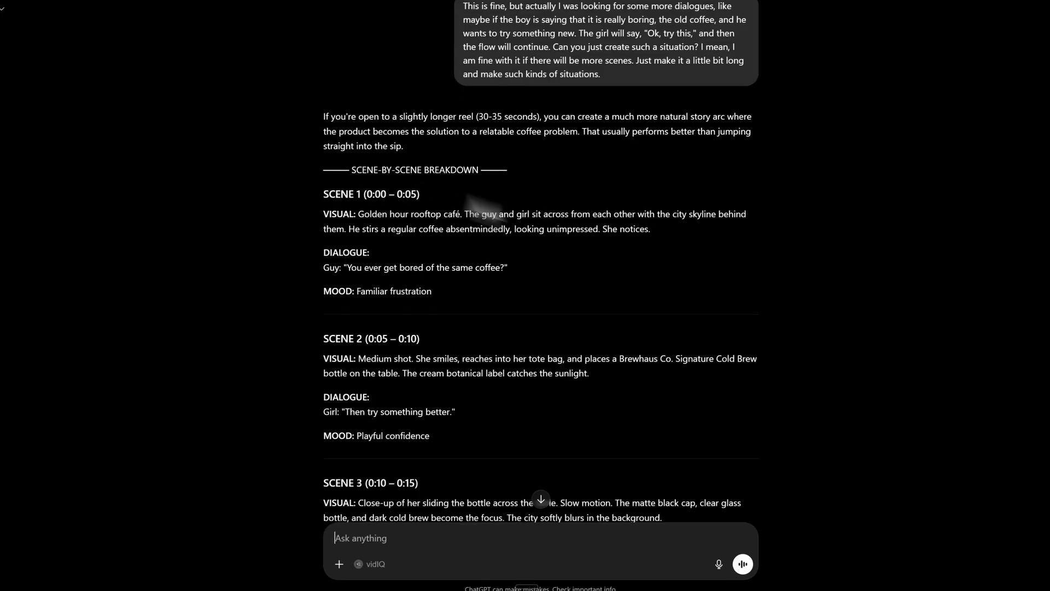
scroll(372, 197, "down", 2)
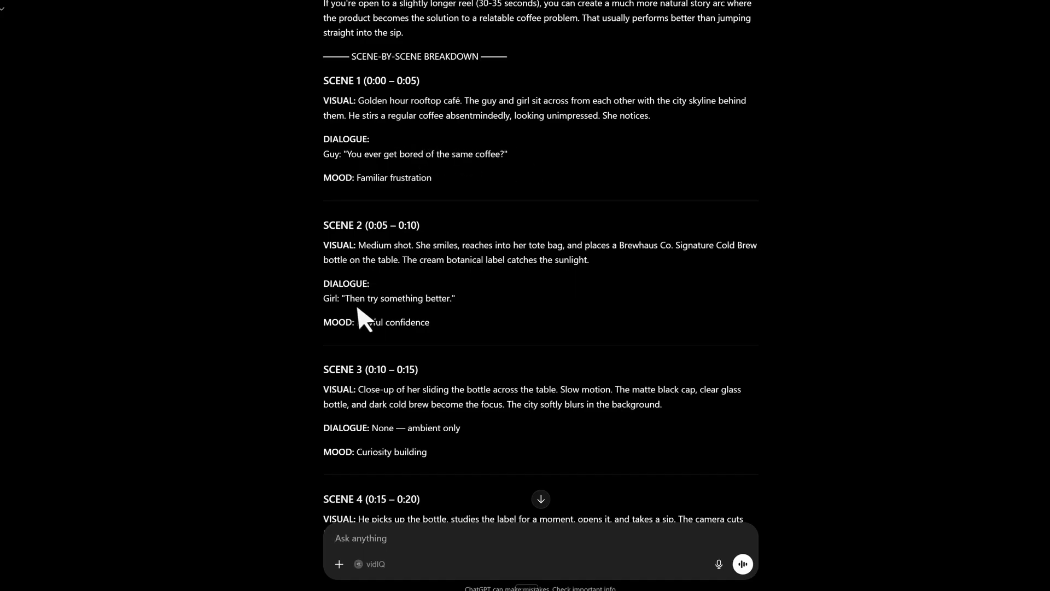
scroll(493, 307, "down", 4)
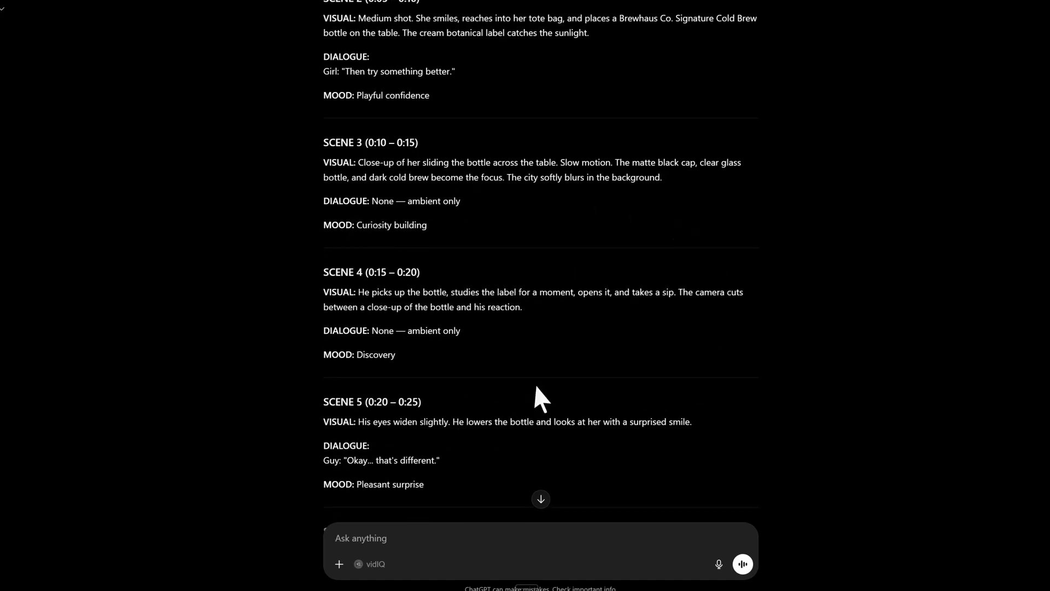
scroll(536, 377, "down", 2)
scroll(537, 376, "down", 1)
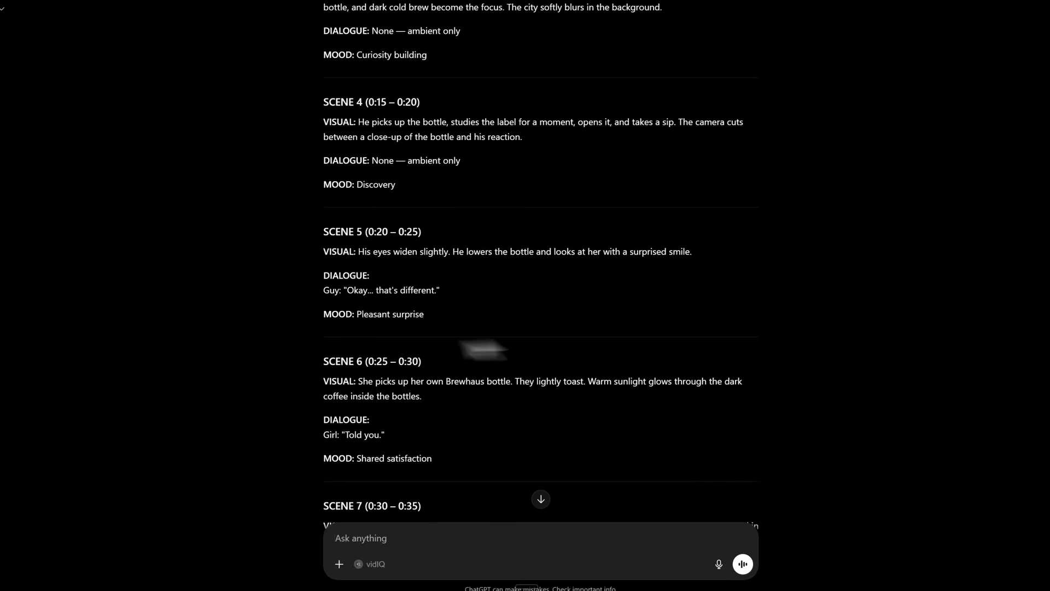
scroll(505, 305, "down", 8)
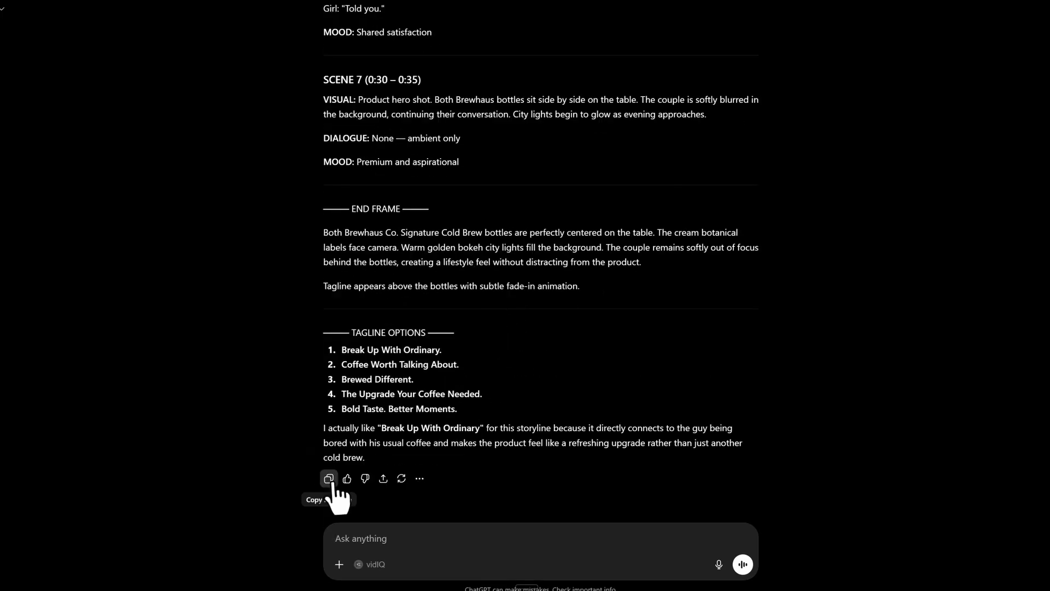
Create a text file named Script in the client's project folder and paste the revised ad script into it.
mouse_move(396, 582)
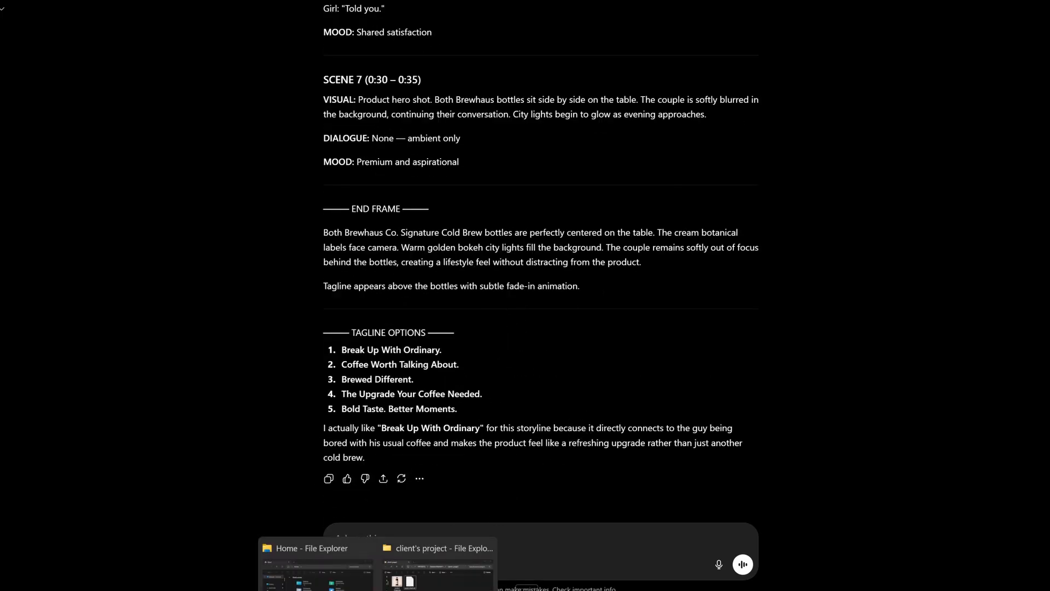
left_click(426, 559)
right_click(479, 231)
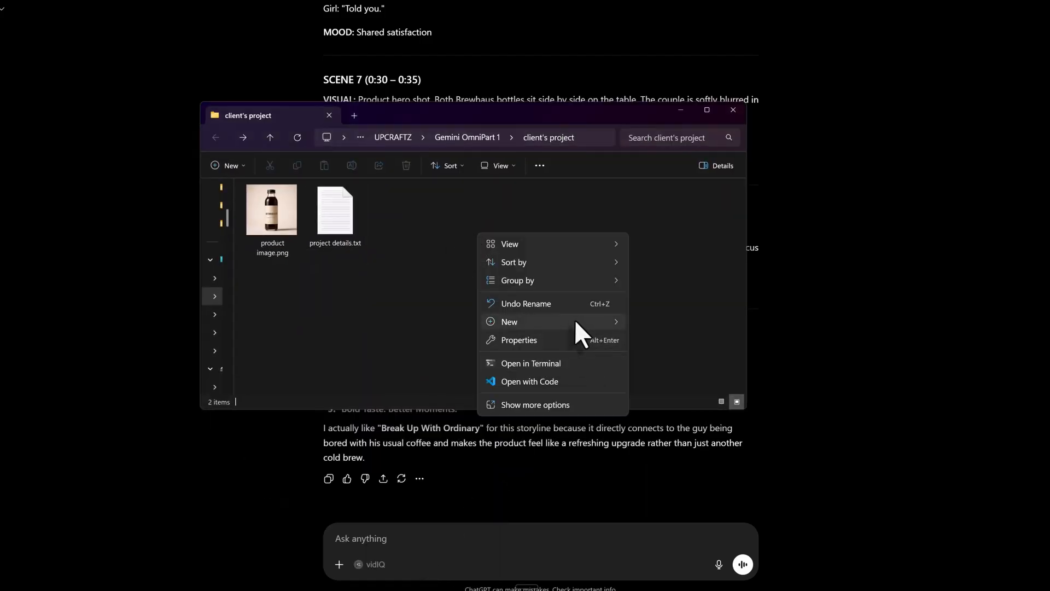
mouse_move(574, 322)
left_click(684, 487)
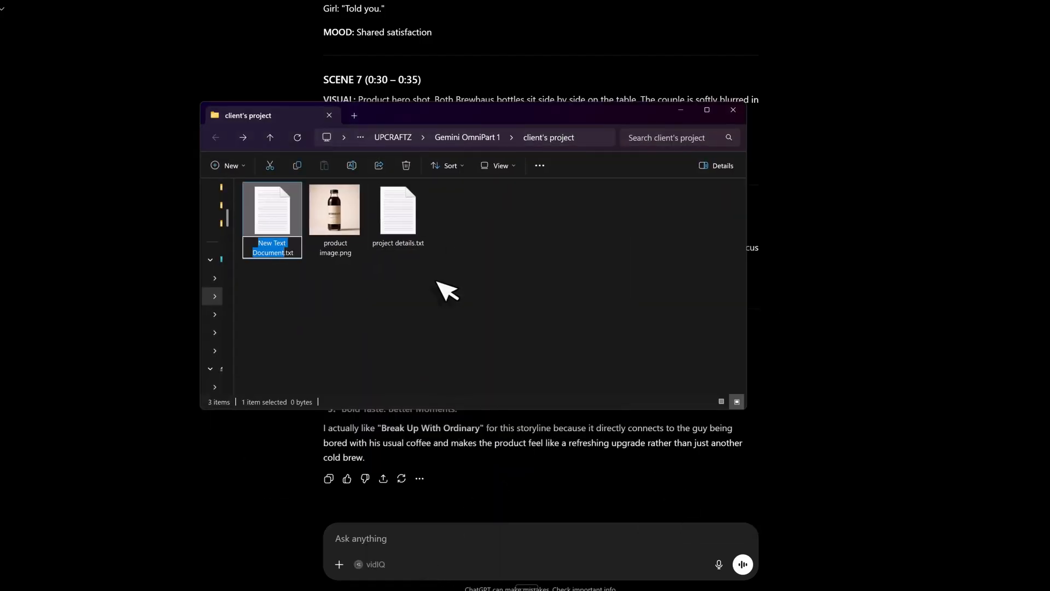
type("Script")
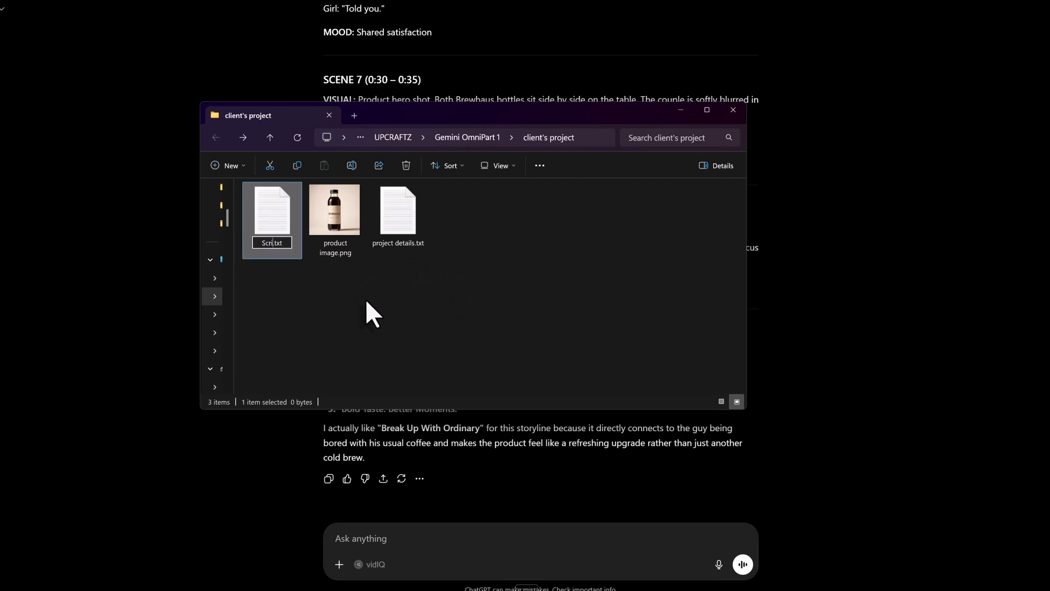
key("Return")
key("Return")
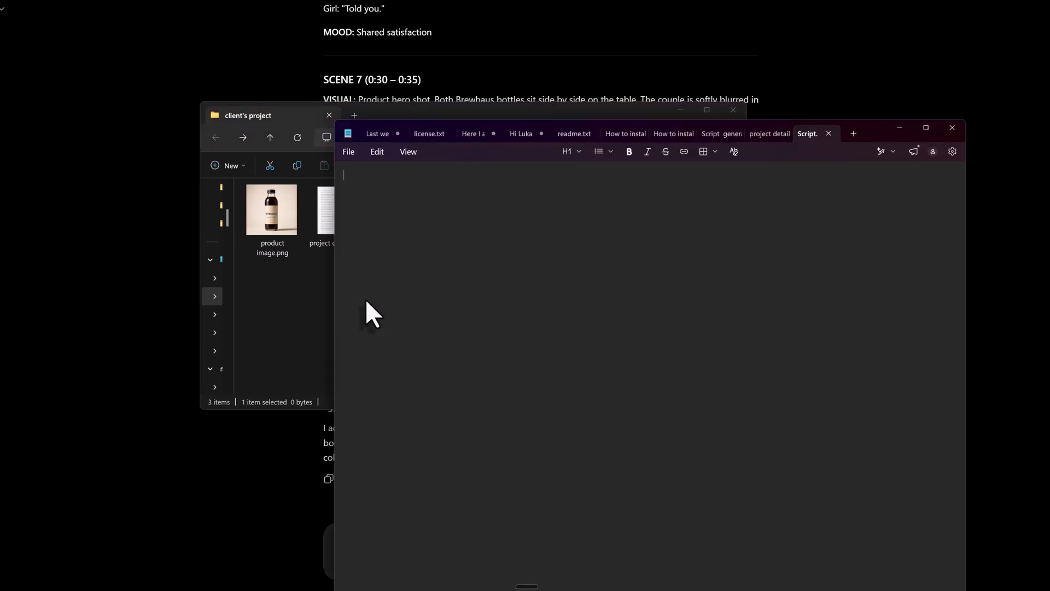
key("ctrl+v")
scroll(688, 342, "up", 15)
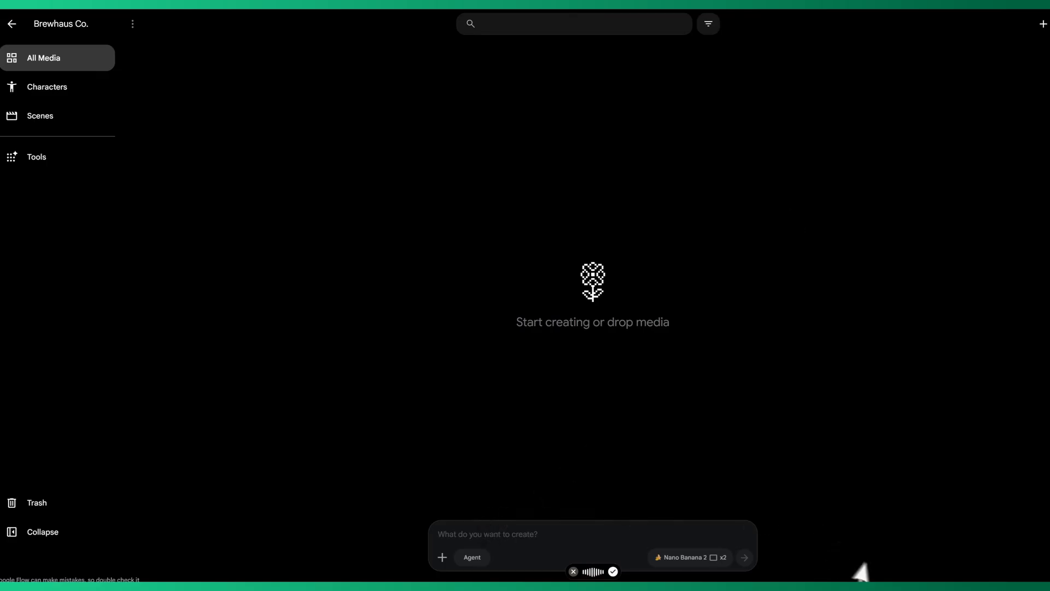
Switch to Notepad and copy the full-body reference prompt for the young adult male character.
left_click(863, 588)
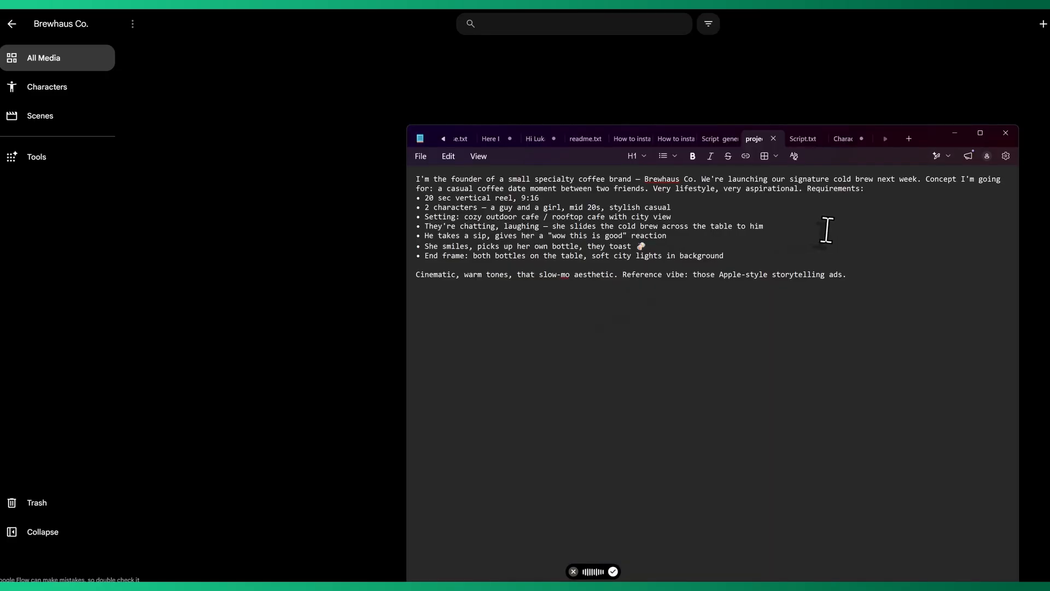
left_click(840, 138)
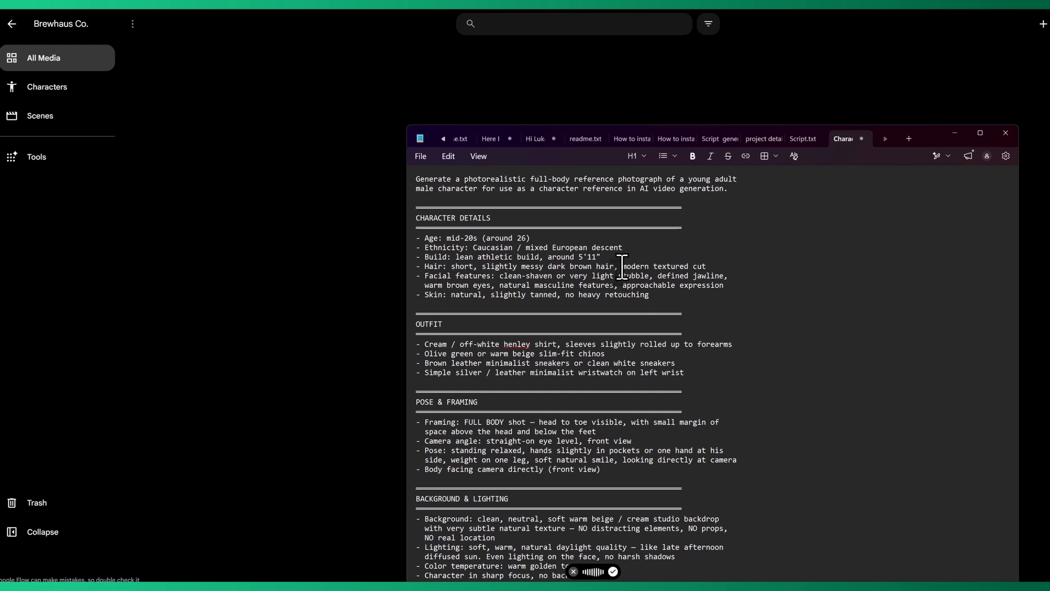
left_click_drag(416, 179, 521, 357)
right_click(526, 332)
left_click(579, 547)
Switch to Google Flow and generate a new character from the copied male reference prompt using the Nano Banana 2 model.
left_click(290, 402)
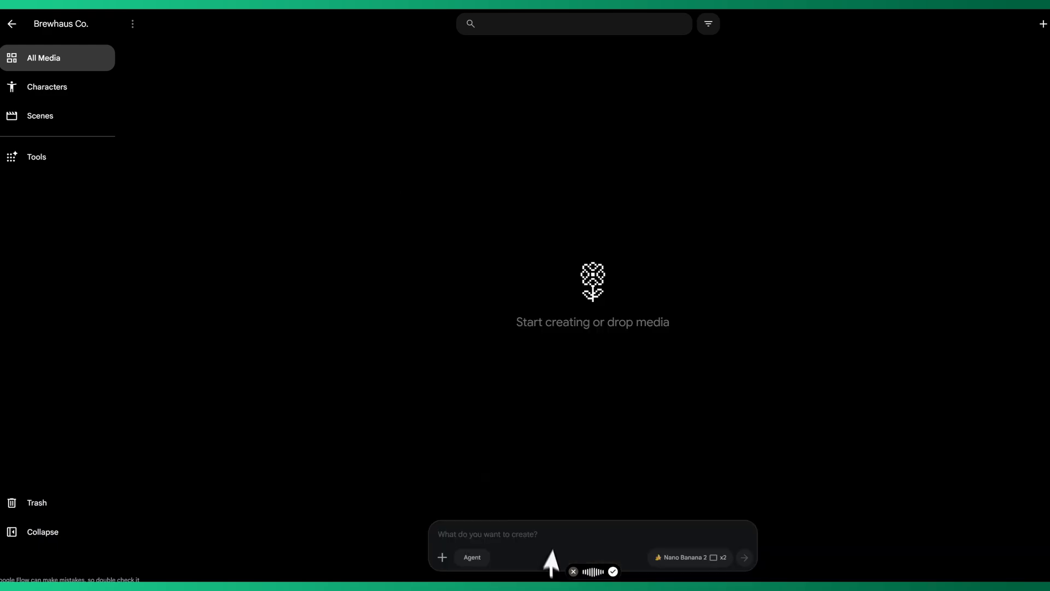
left_click(81, 90)
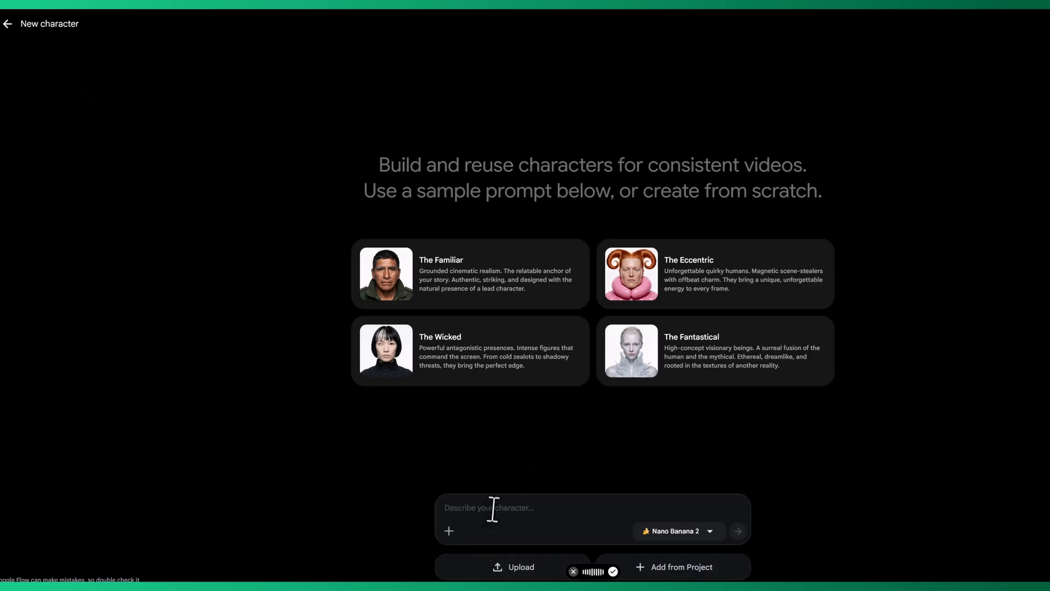
key("ctrl+v")
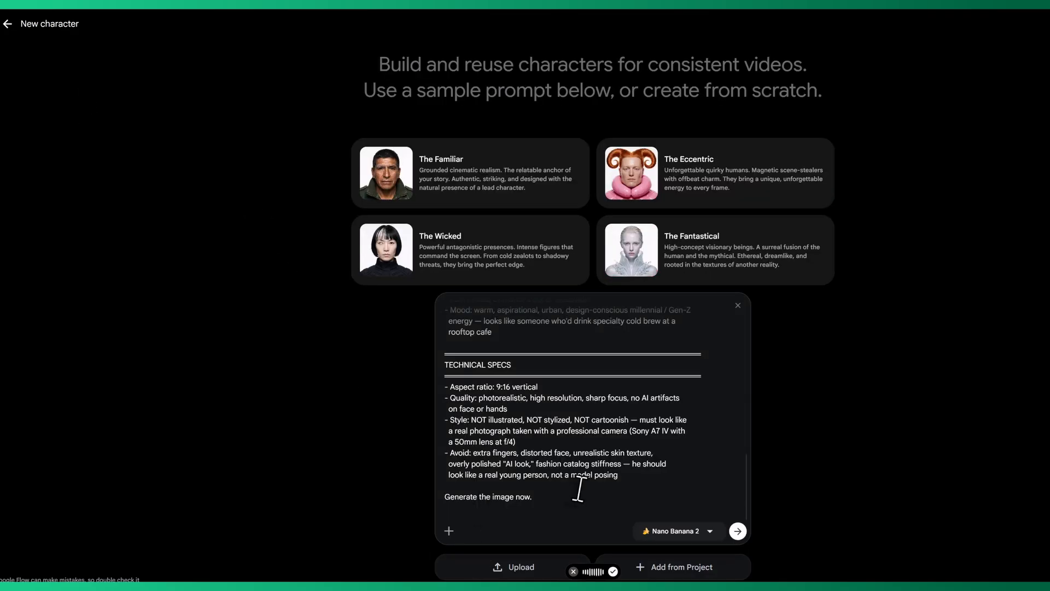
left_click(710, 533)
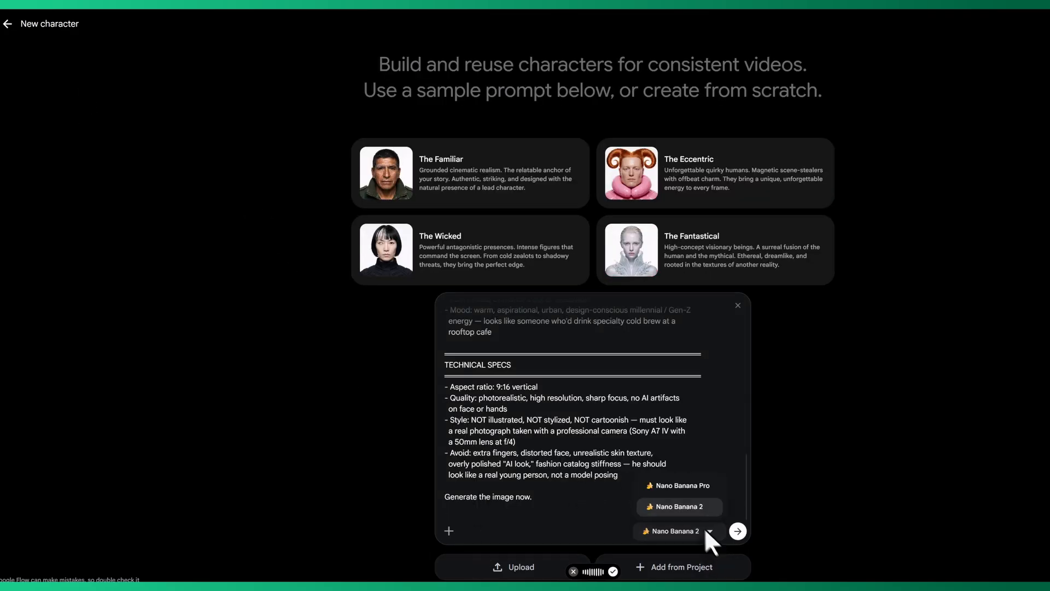
left_click(706, 509)
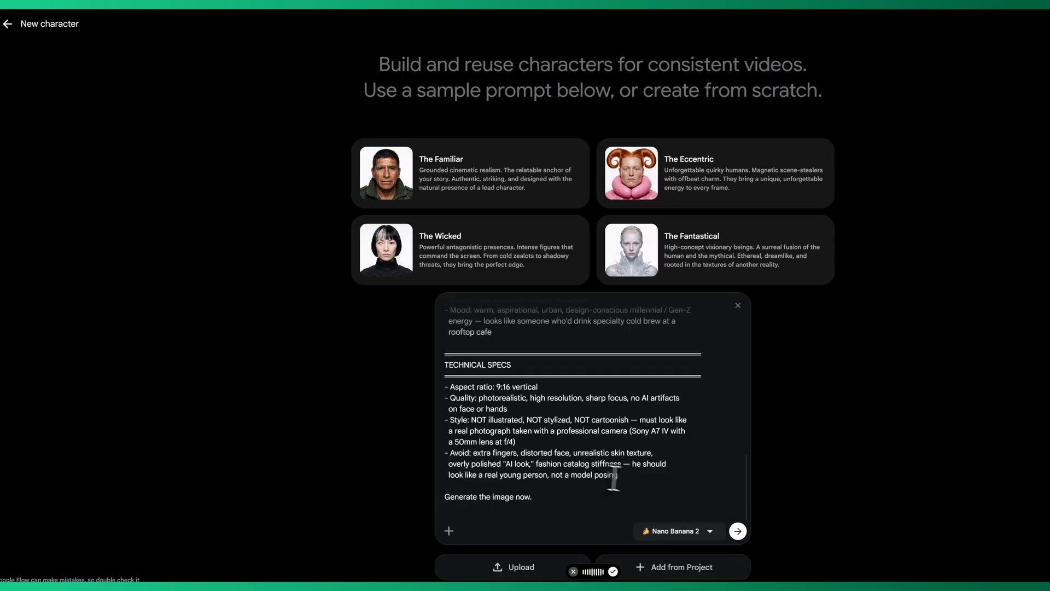
left_click(738, 531)
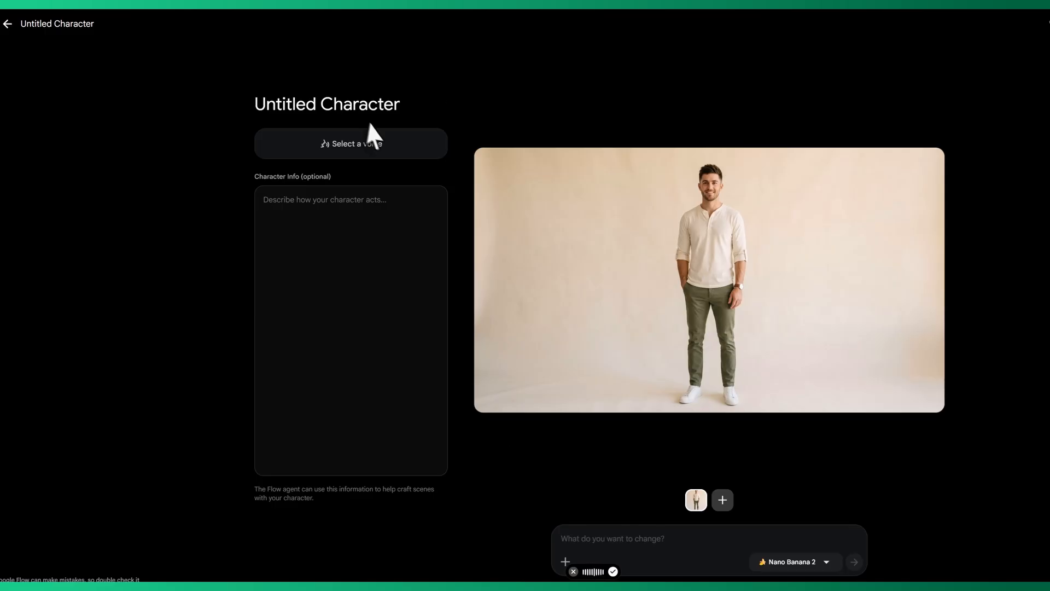
Name the generated male character brewhaus_guy_reference and finish it to return to the Brewhaus Co. project.
left_click(442, 104)
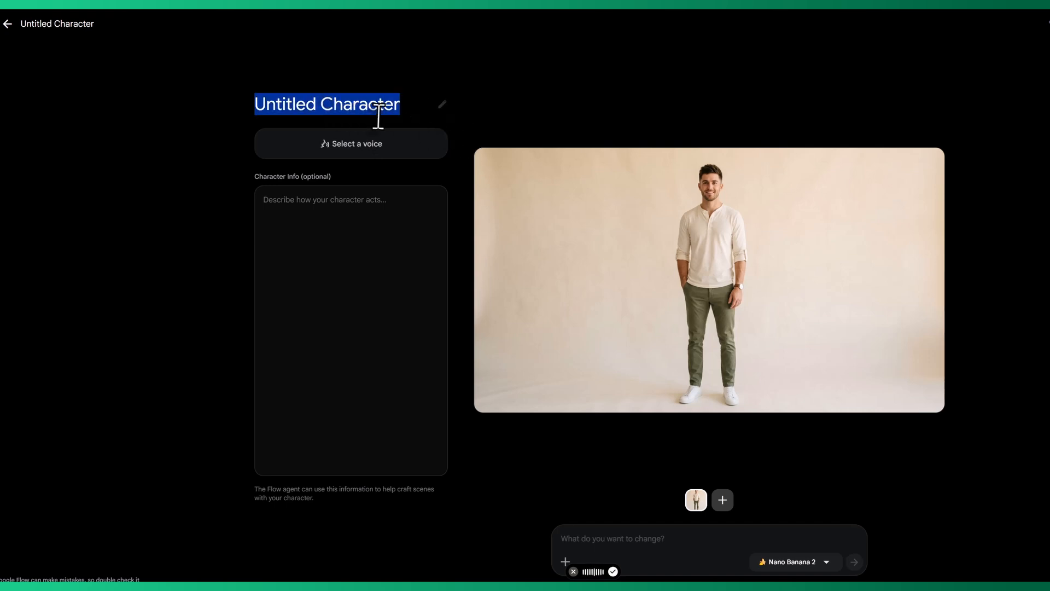
key("ctrl+v")
left_click_drag(311, 107, 209, 121)
left_click_drag(397, 108, 411, 107)
left_click(1047, 23)
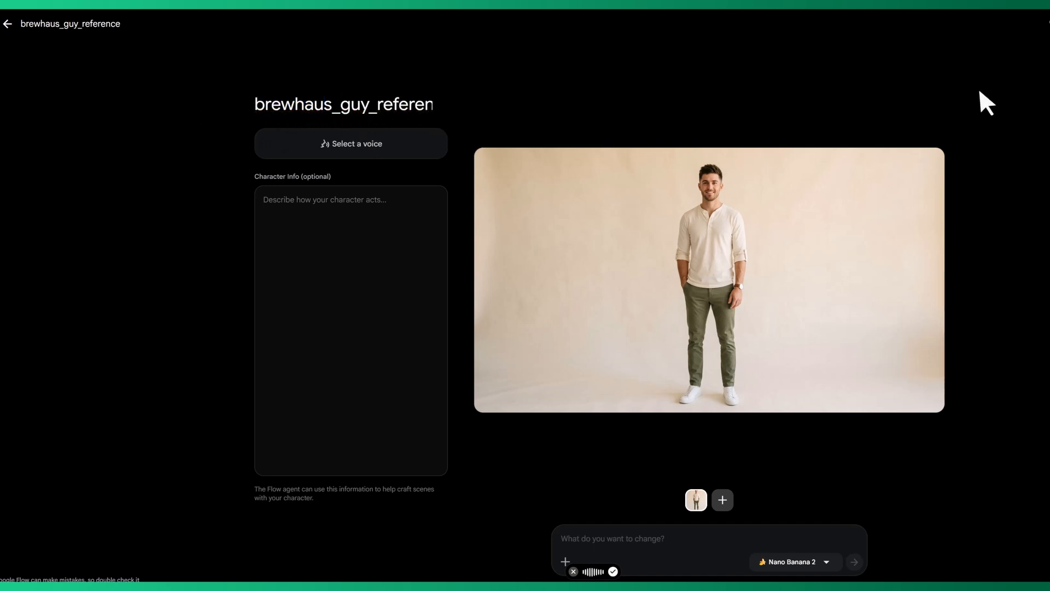
Switch to Notepad, copy the full-body reference prompt for the young adult female character, and return to Flow.
key("alt+Tab")
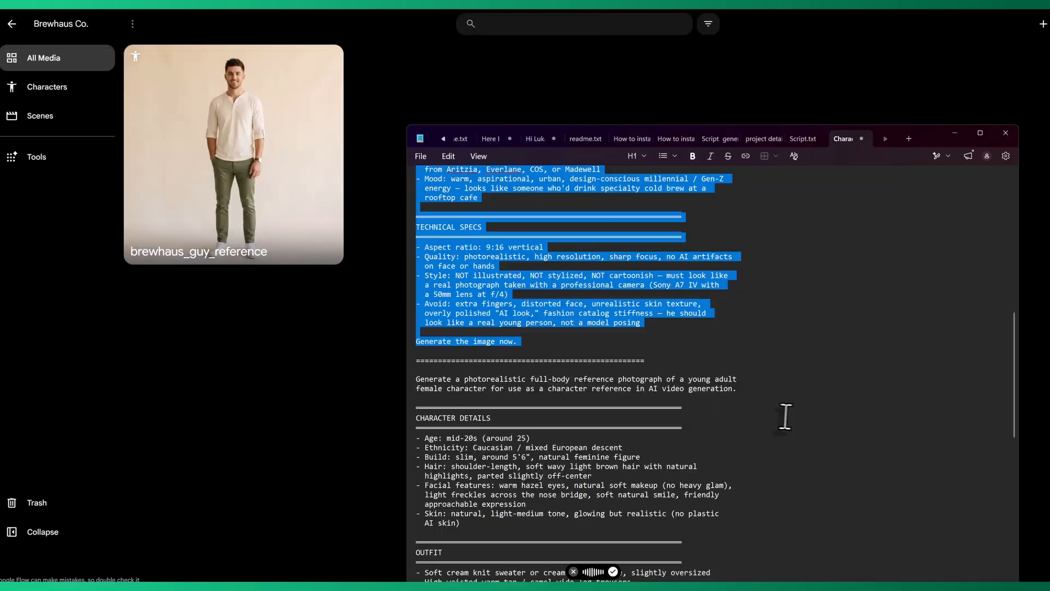
scroll(785, 415, "down", 2)
left_click_drag(417, 308, 744, 586)
key("alt+Tab")
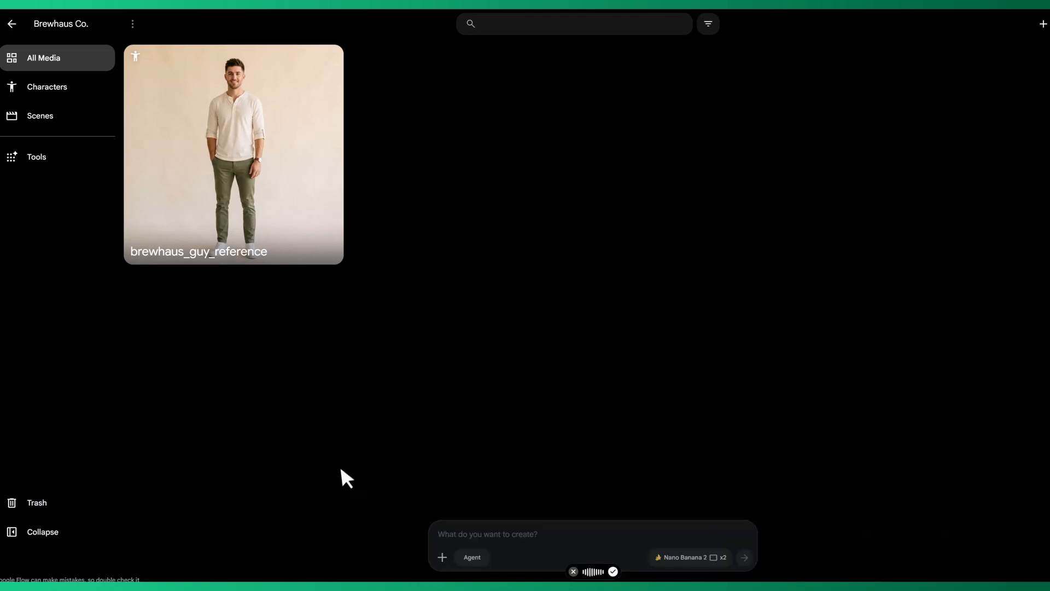
Generate another new character from the copied female reference prompt with Nano Banana 2.
left_click(56, 91)
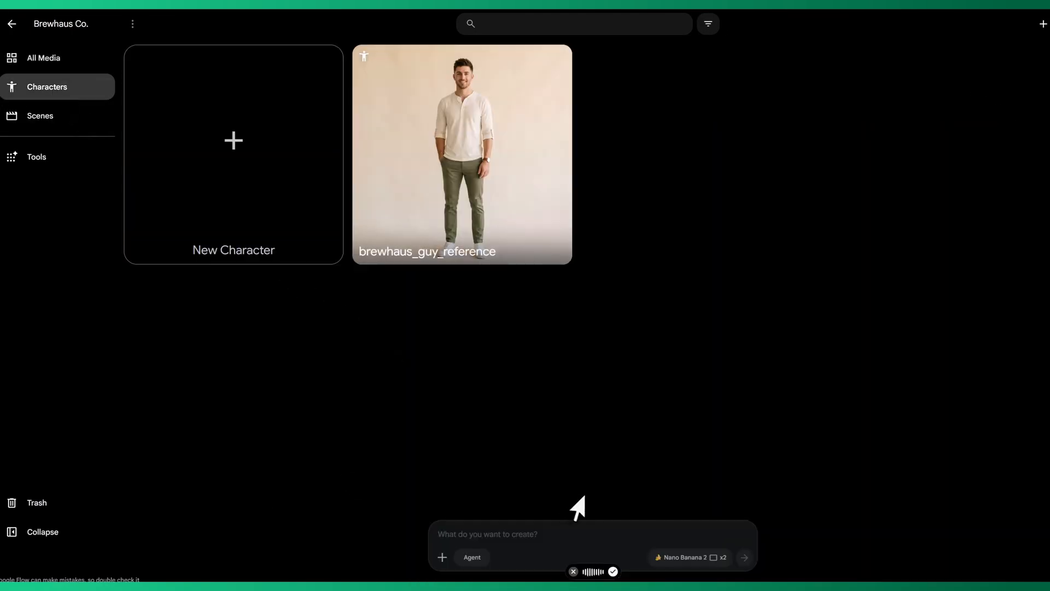
left_click(239, 165)
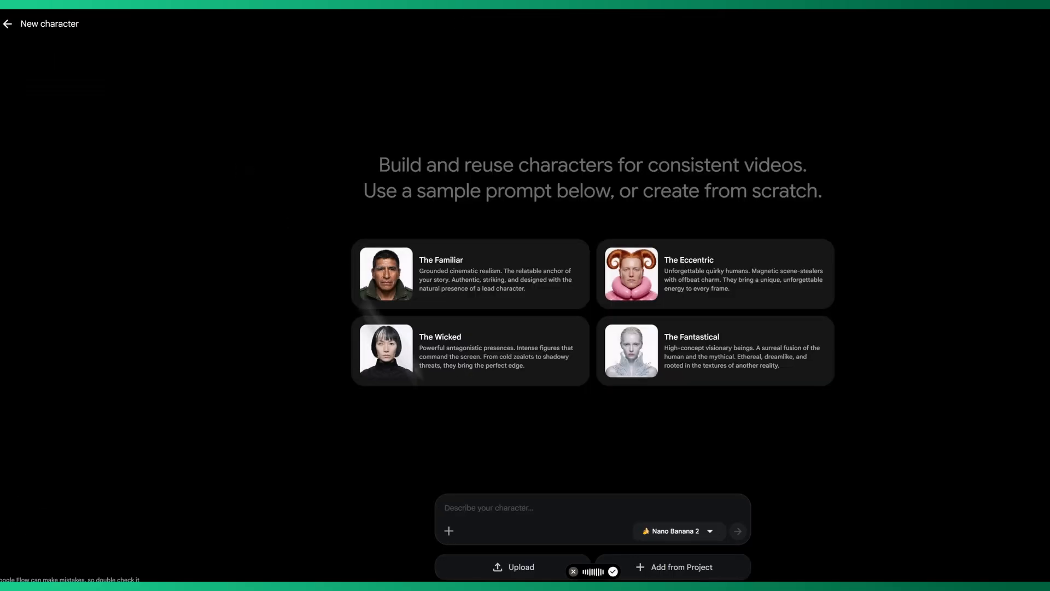
left_click(483, 533)
key("ctrl+v")
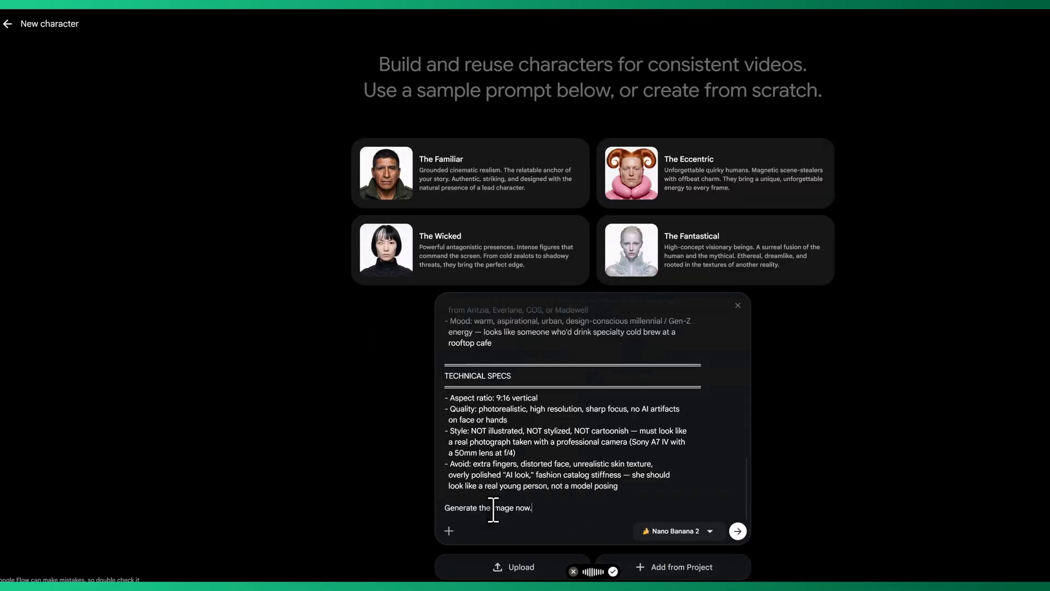
left_click(738, 531)
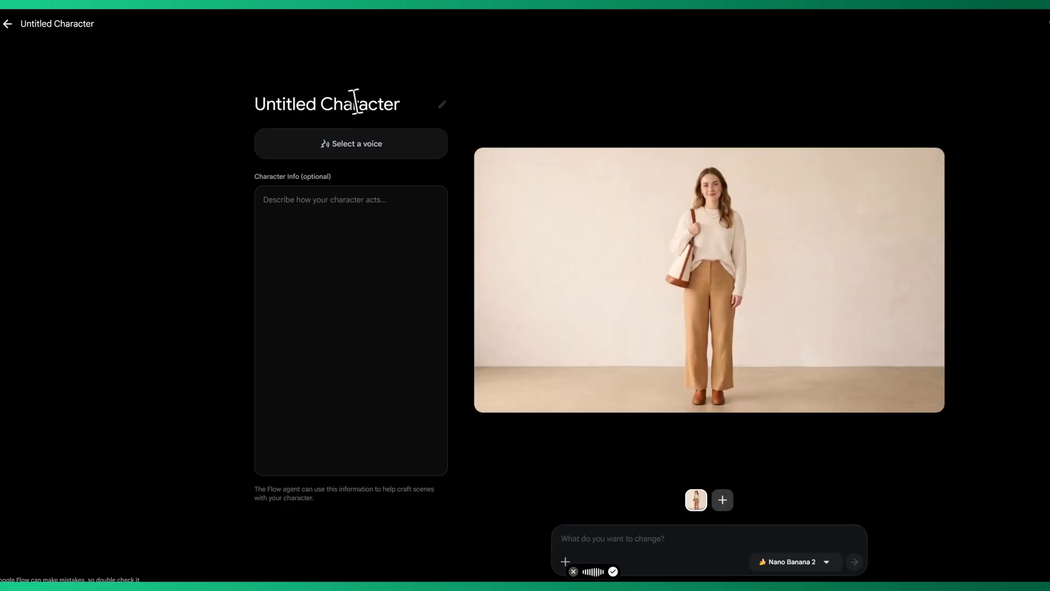
Name the generated female character brewhaus_girl_reference.
left_click(387, 107)
key("ctrl+v")
left_click_drag(313, 105, 218, 126)
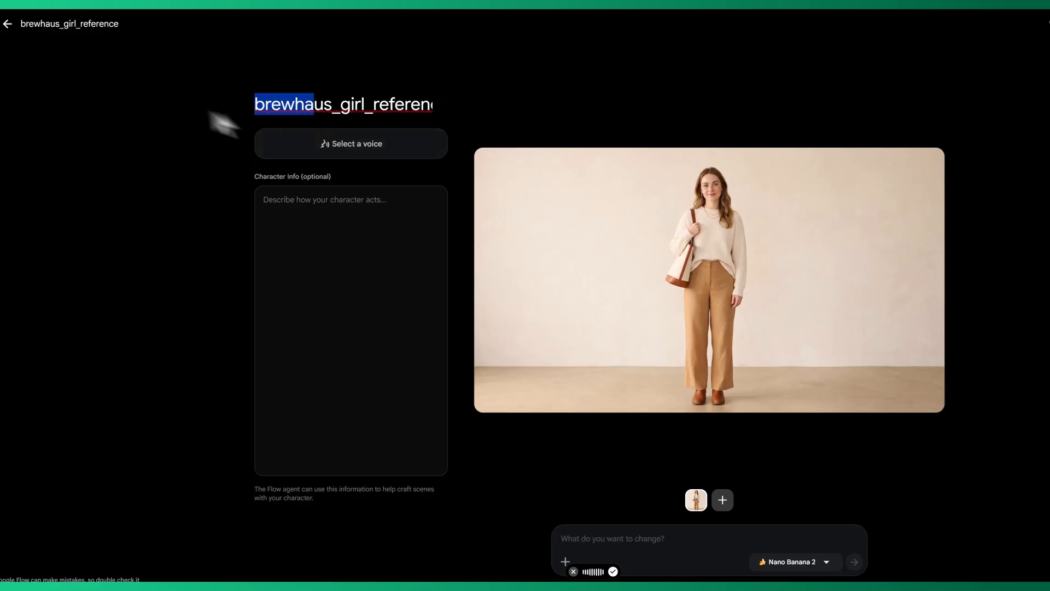
left_click(384, 111)
key("ctrl+a")
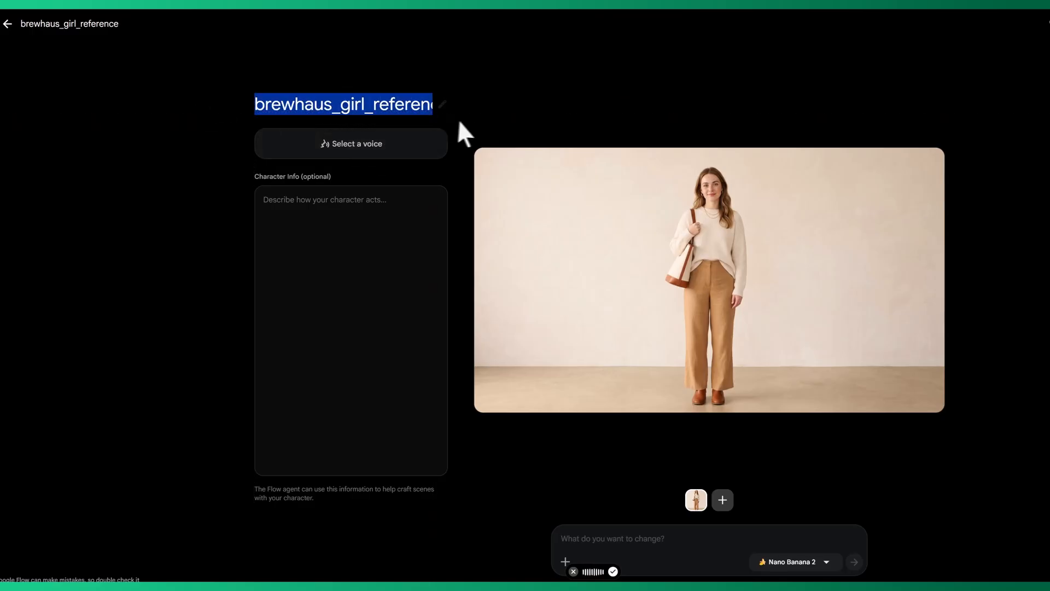
left_click(474, 133)
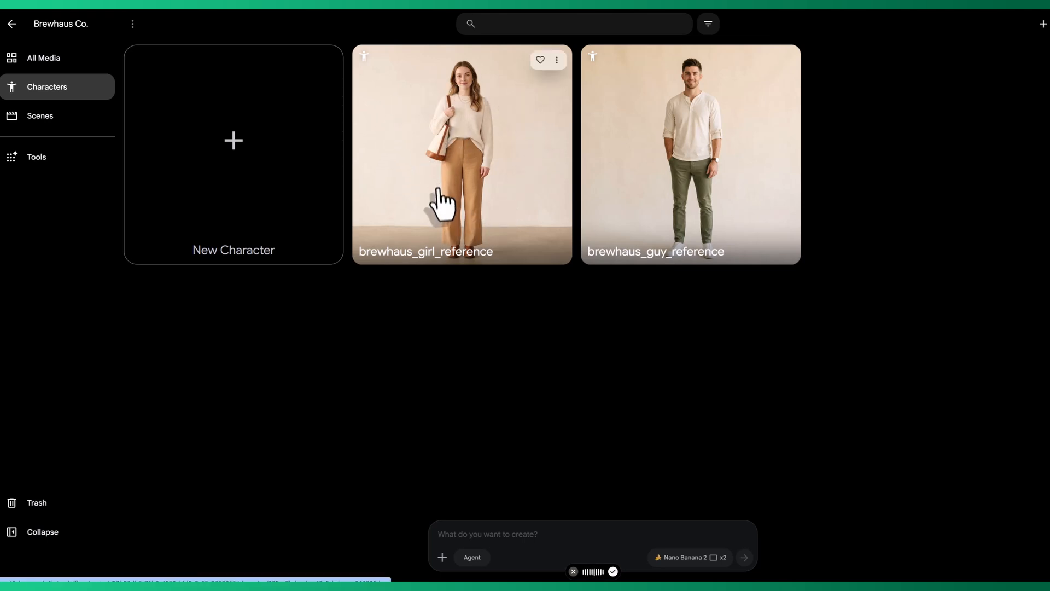
Open the voice selection for brewhaus_girl_reference, browse the available voices and listen to samples, including Achernar.
left_click(499, 141)
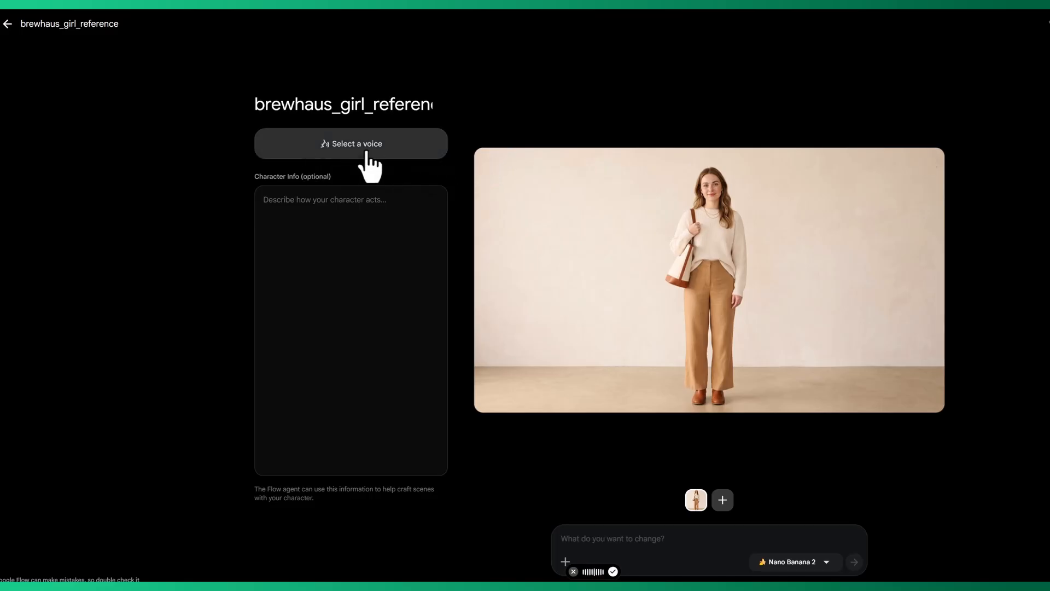
left_click(338, 146)
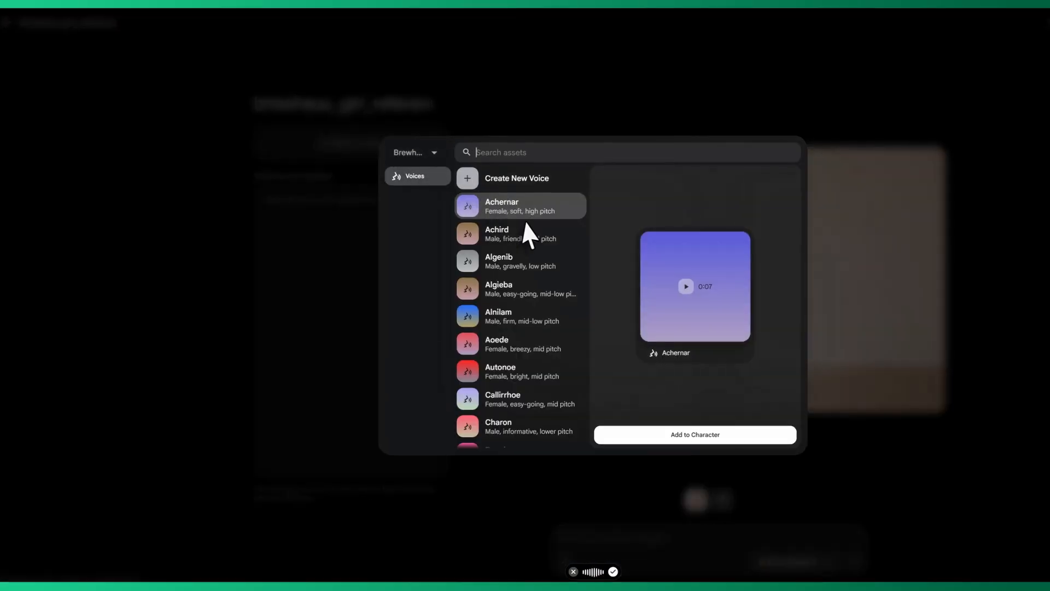
scroll(525, 235, "down", 8)
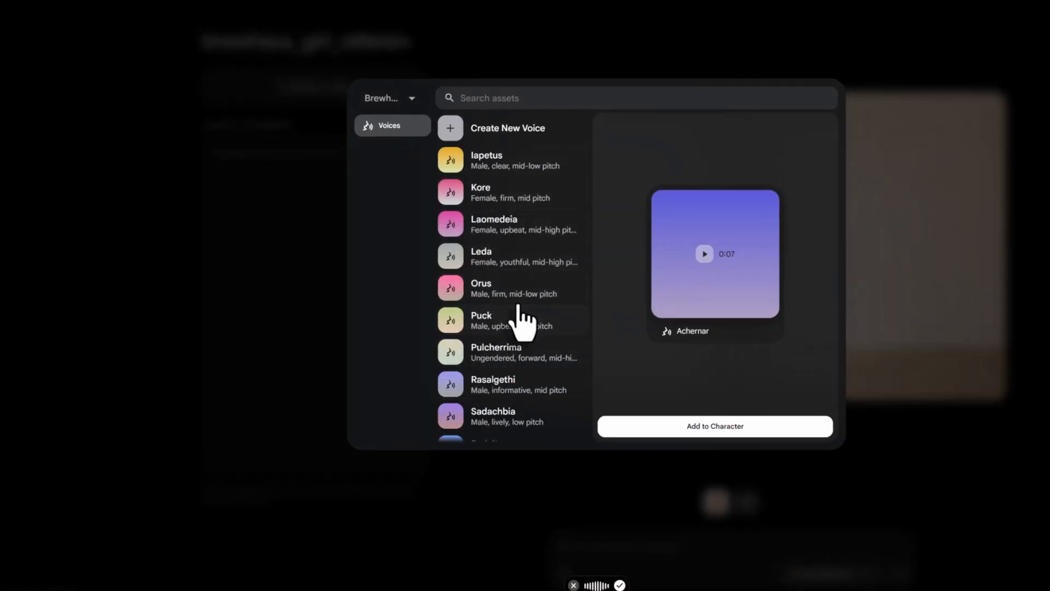
left_click(705, 254)
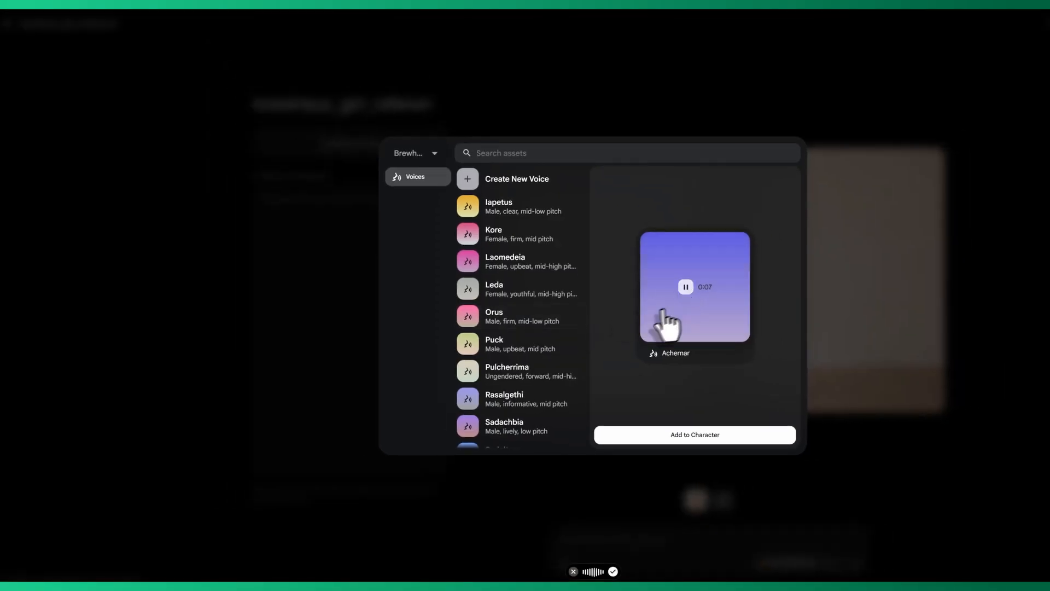
left_click(499, 293)
left_click(686, 287)
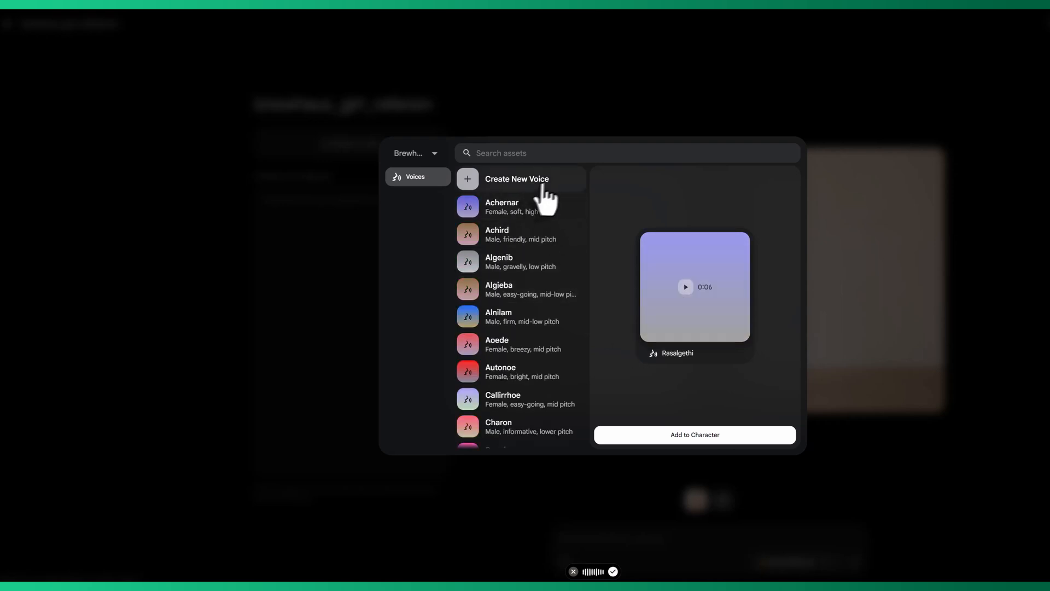
left_click(475, 179)
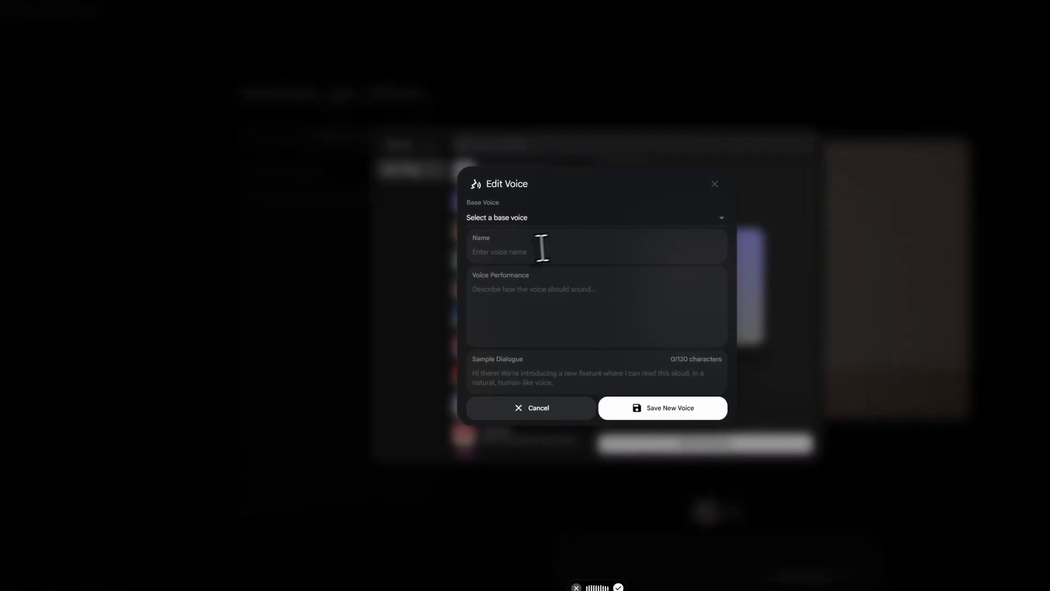
left_click(498, 247)
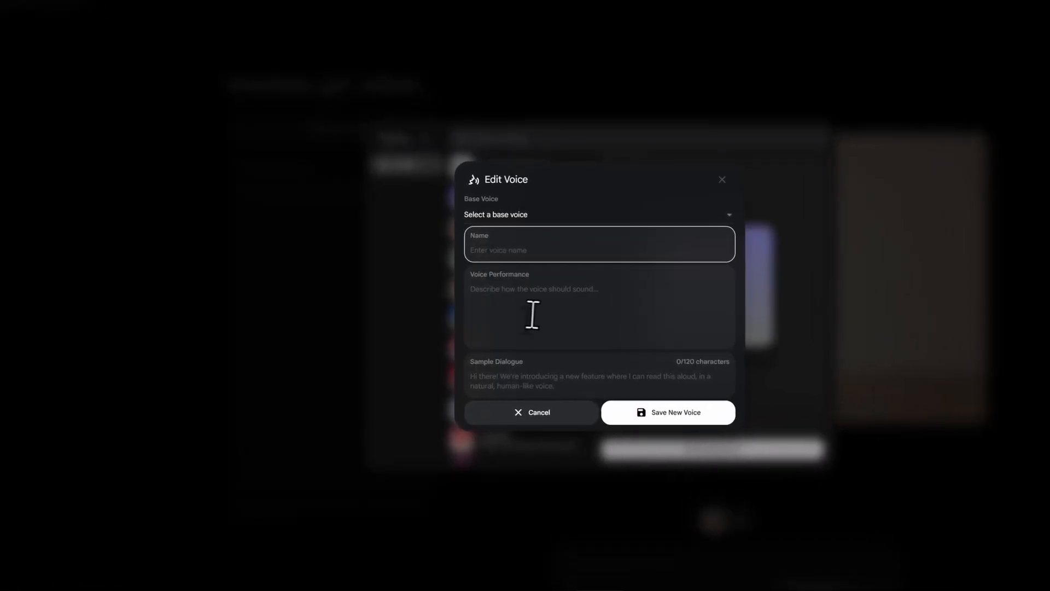
left_click(503, 298)
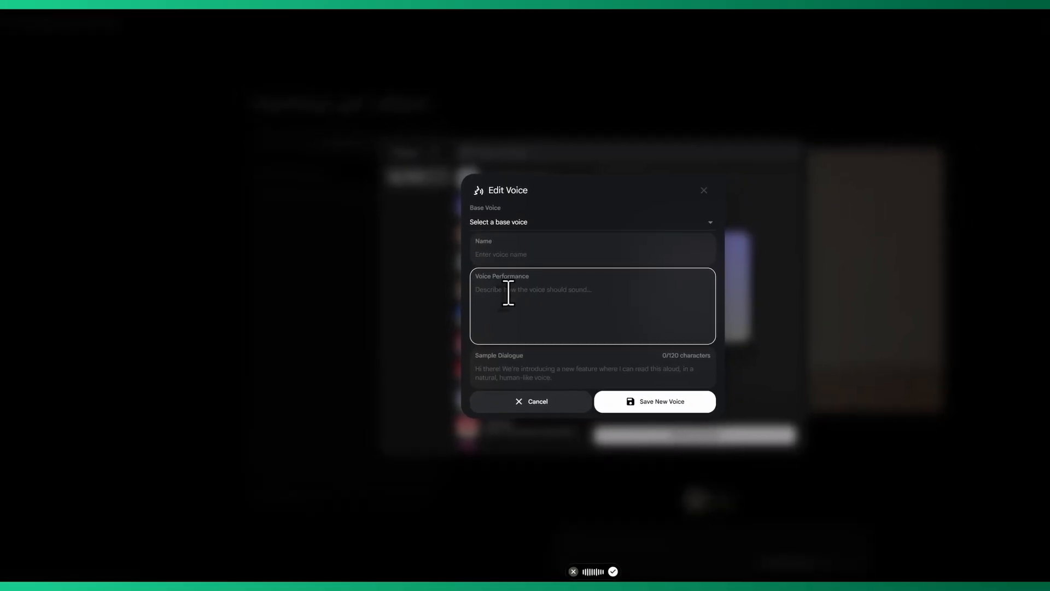
left_click(703, 189)
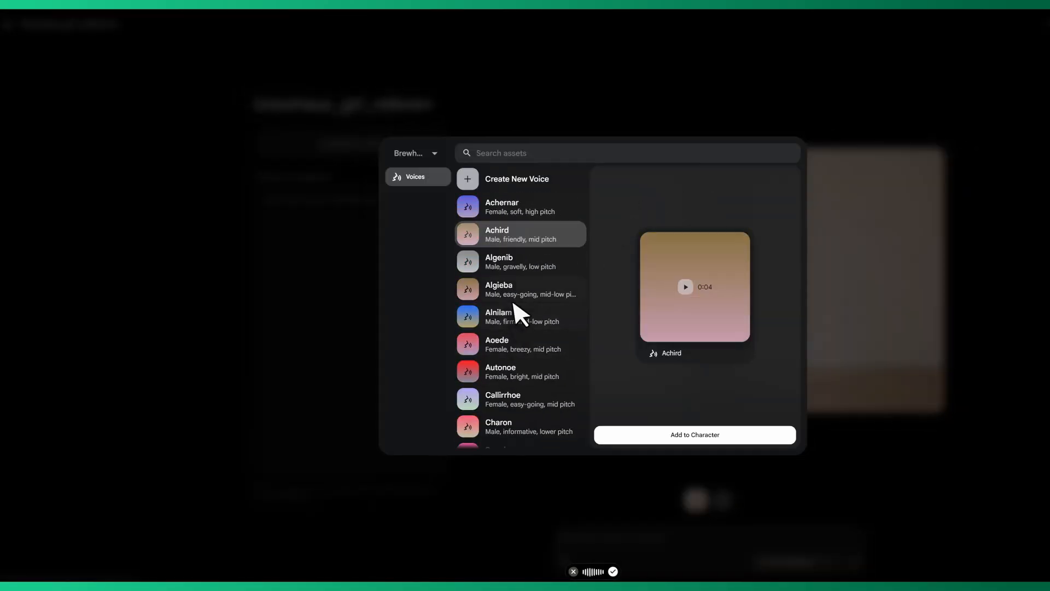
Listen to the Achernar voice, assign it to brewhaus_girl_reference and return to the character list.
left_click(469, 214)
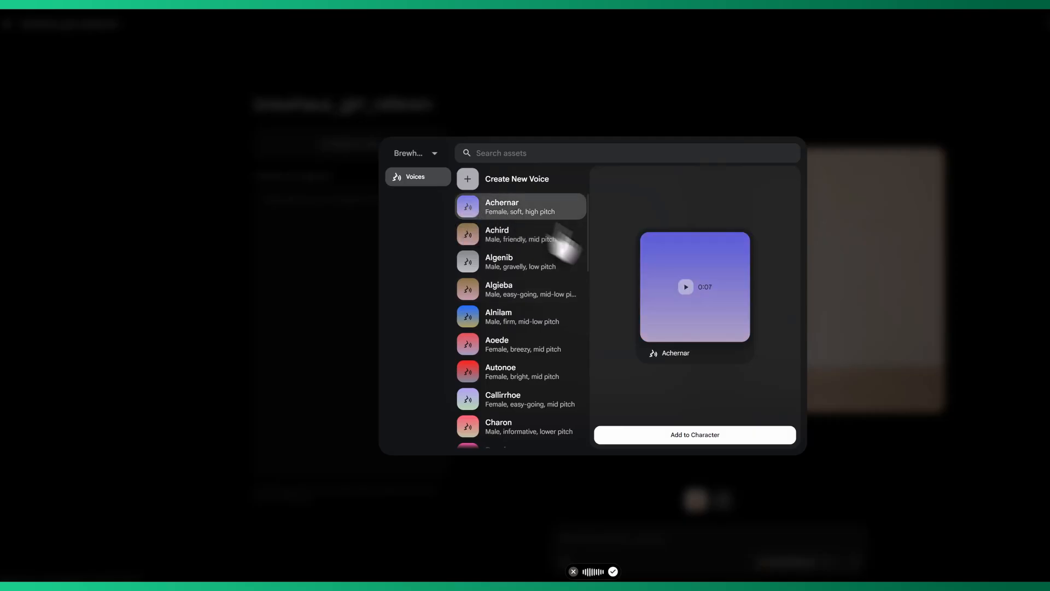
left_click(685, 289)
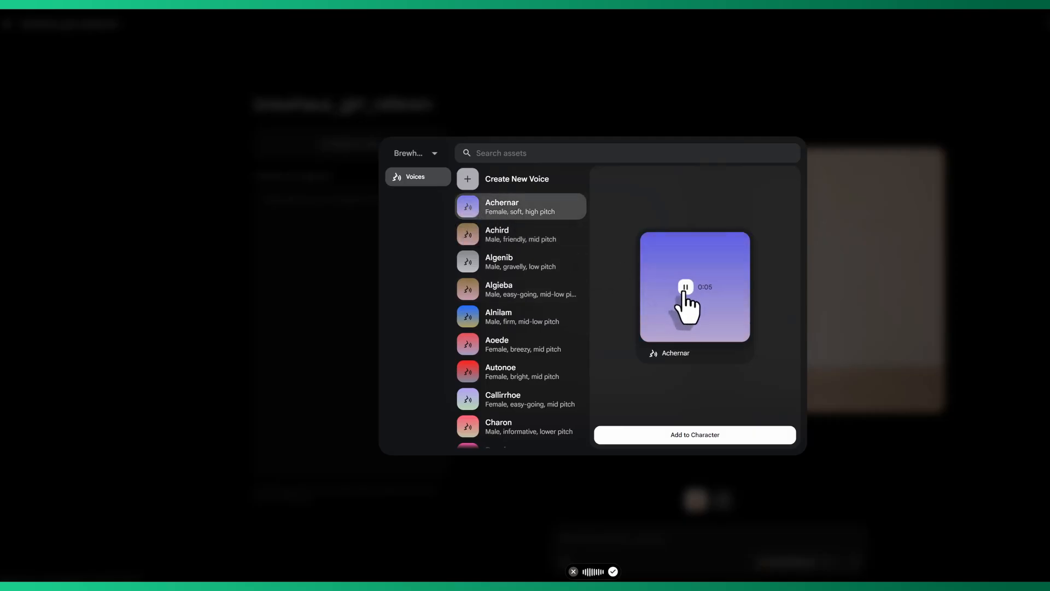
left_click(685, 289)
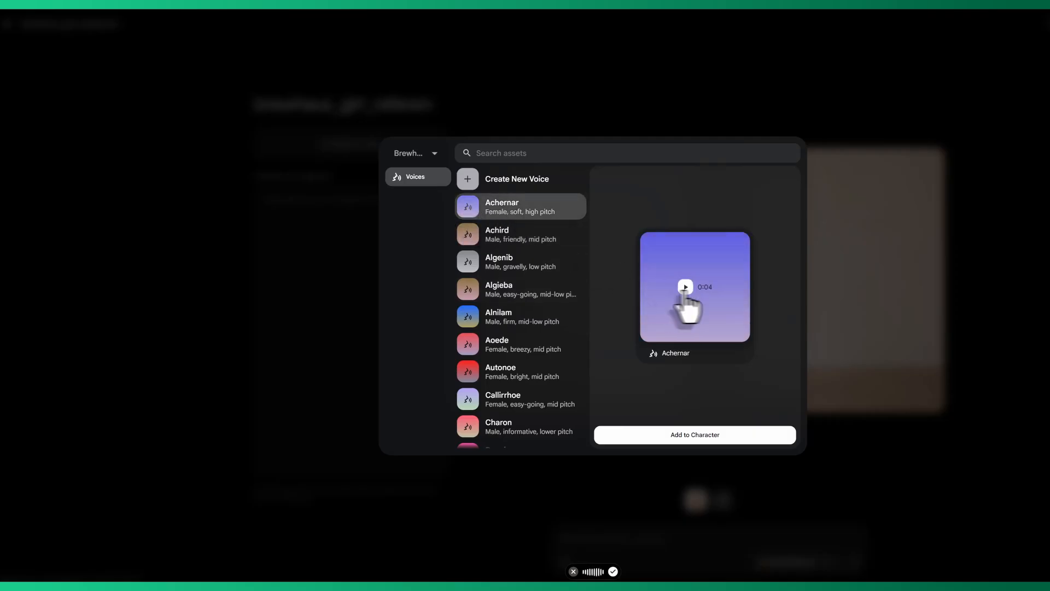
left_click(540, 210)
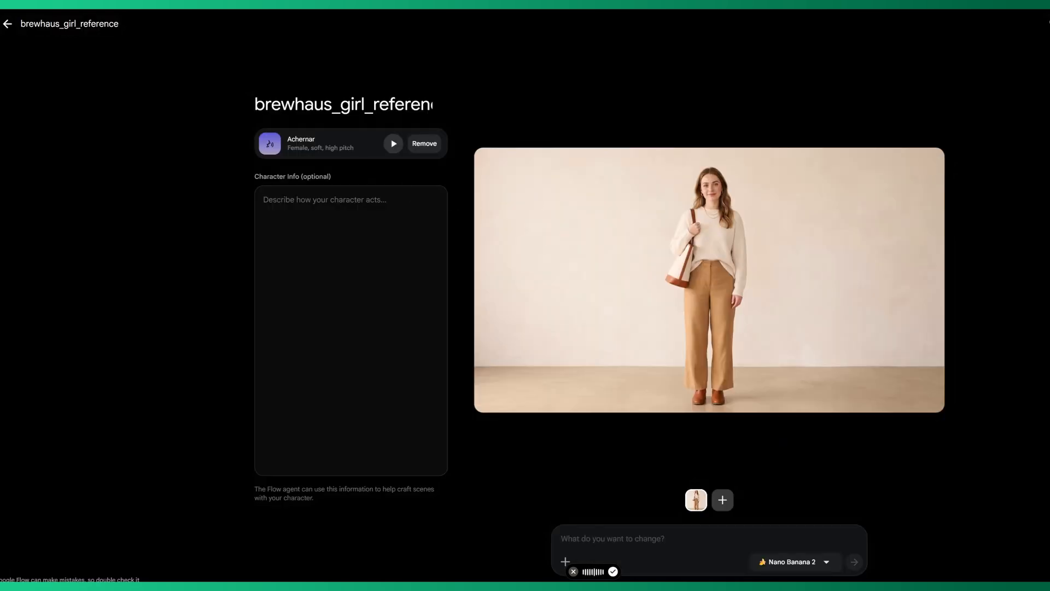
left_click(1049, 23)
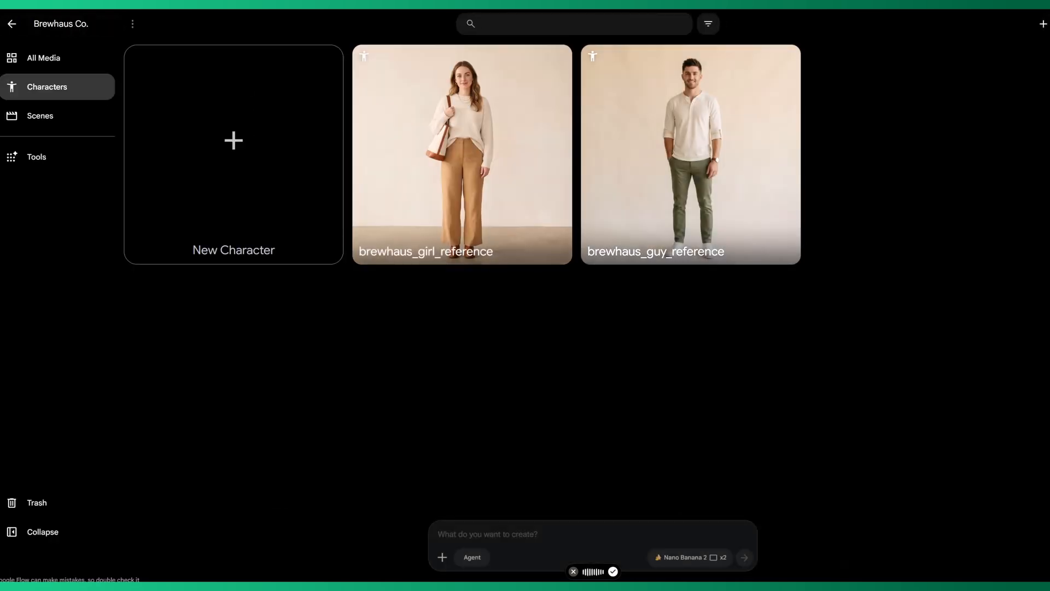
Open brewhaus_guy_reference, listen to the Alnilam voice sample and assign that voice to the character.
left_click(710, 153)
left_click(370, 144)
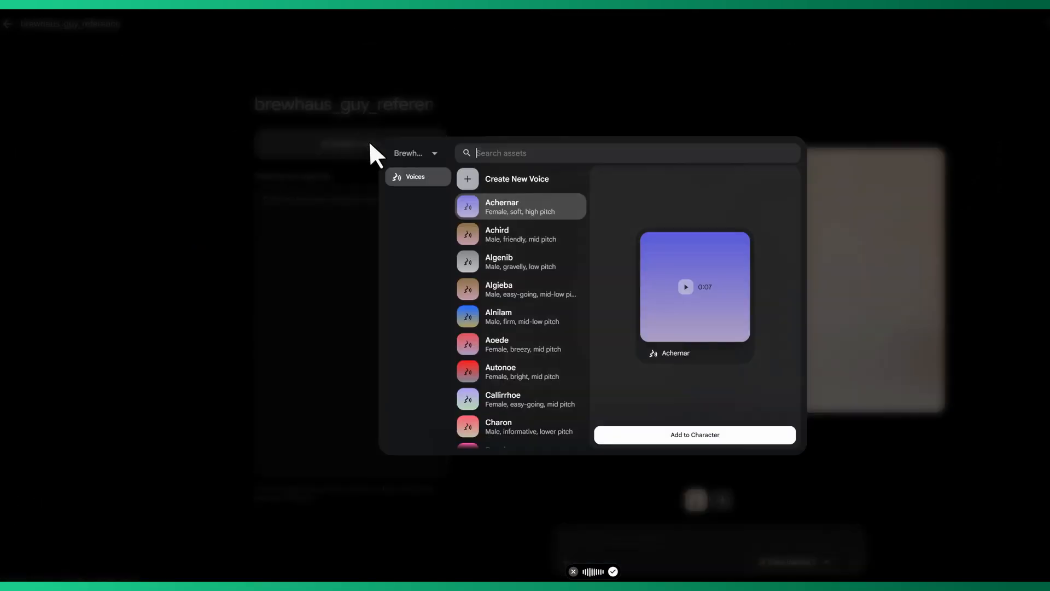
left_click(492, 229)
left_click(498, 316)
left_click(685, 287)
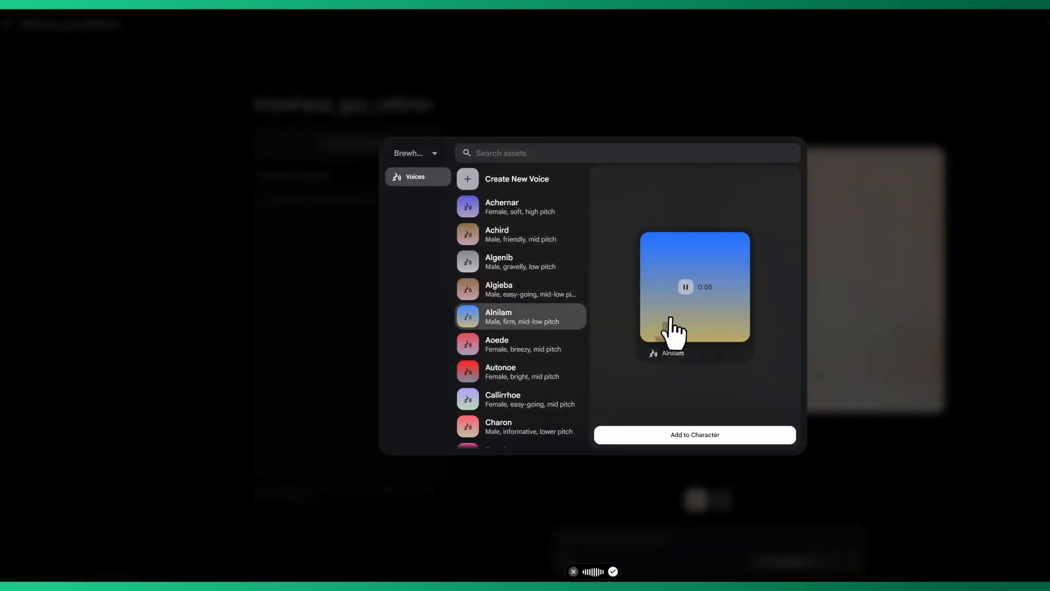
left_click(686, 287)
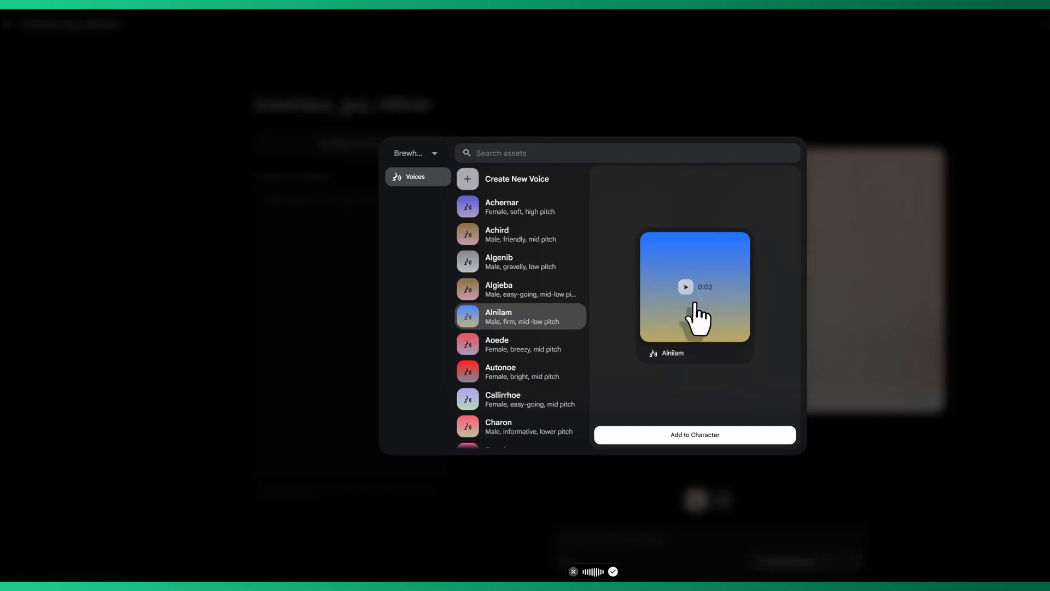
double_click(554, 322)
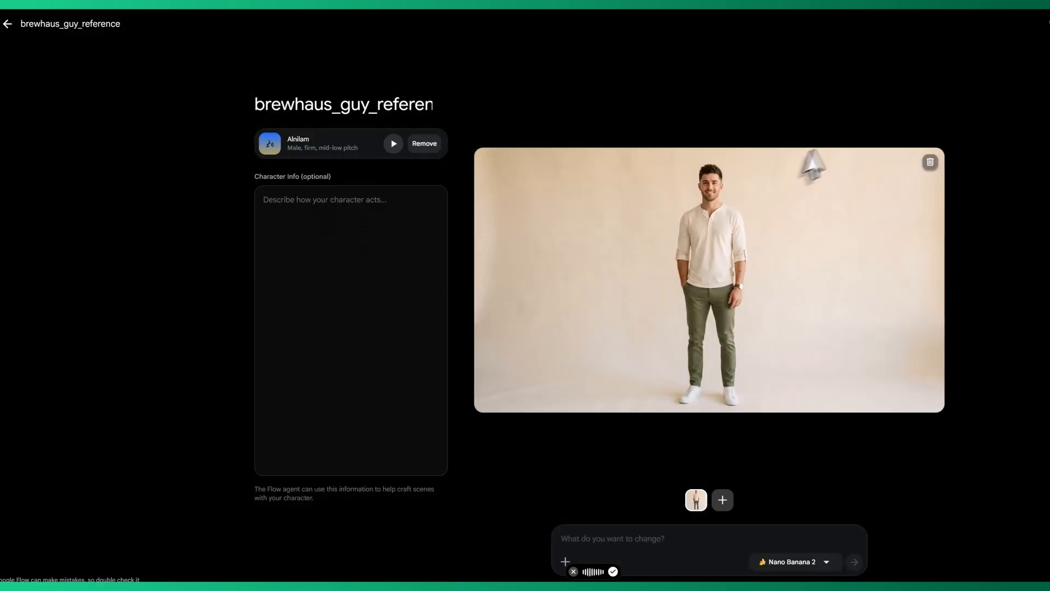
Finish editing the male character and add product image.png from the client's project folder to the Brewhaus Co. project media.
left_click(979, 174)
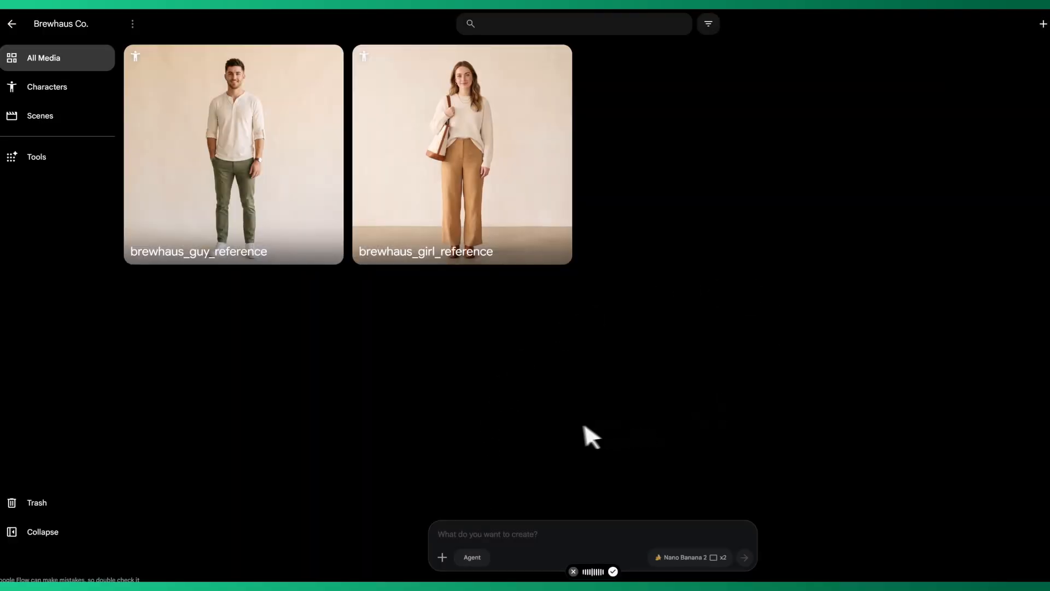
left_click(427, 563)
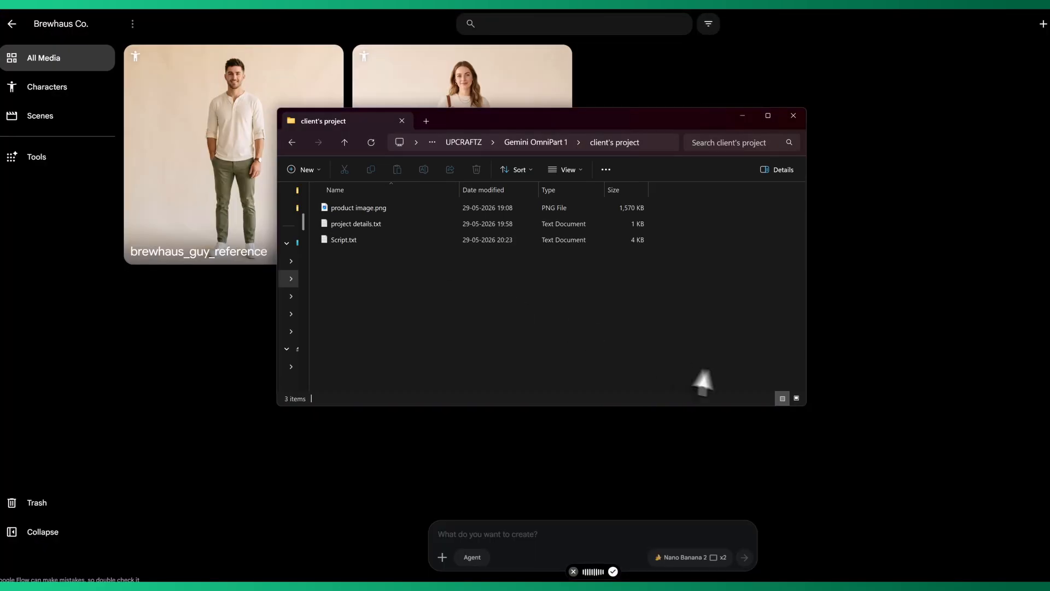
left_click(796, 398)
left_click_drag(347, 229, 963, 204)
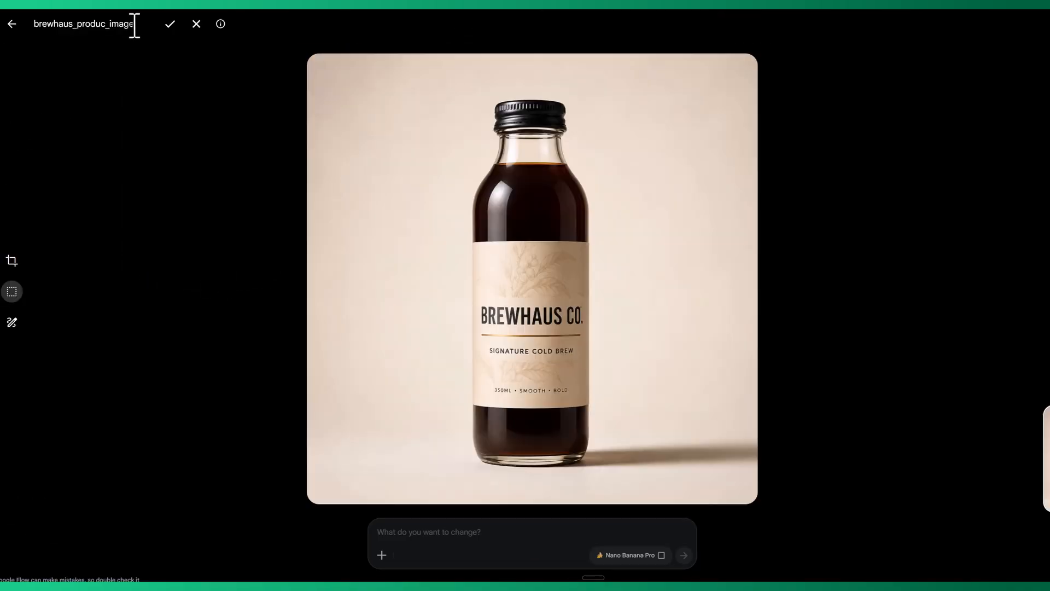
Rename the uploaded bottle image as brewhaus_product_image and return to the project media.
double_click(134, 25)
key("BackSpace")
type("brewhaus_product_image")
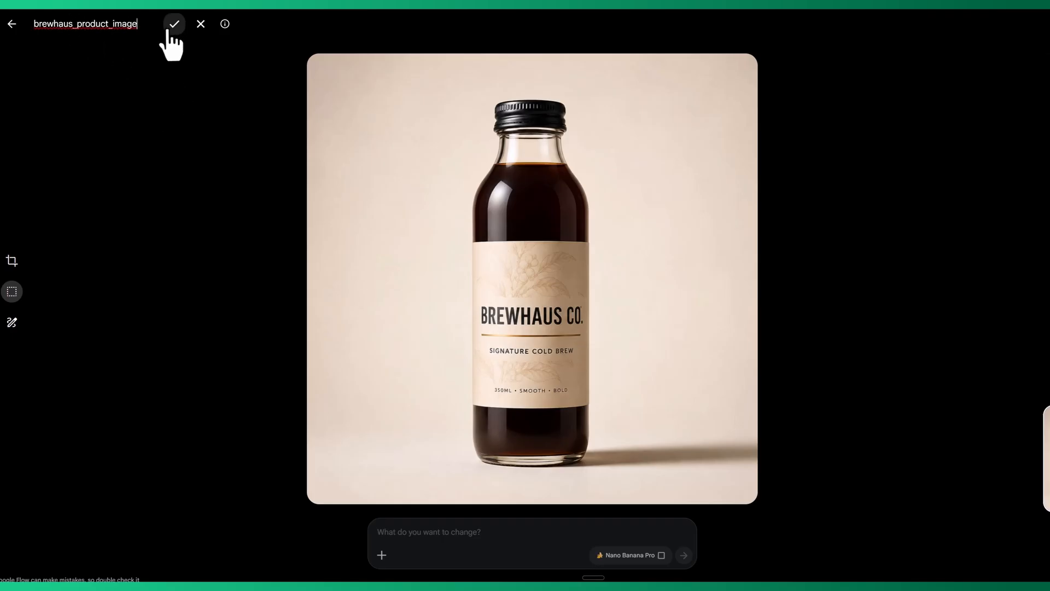
left_click(11, 24)
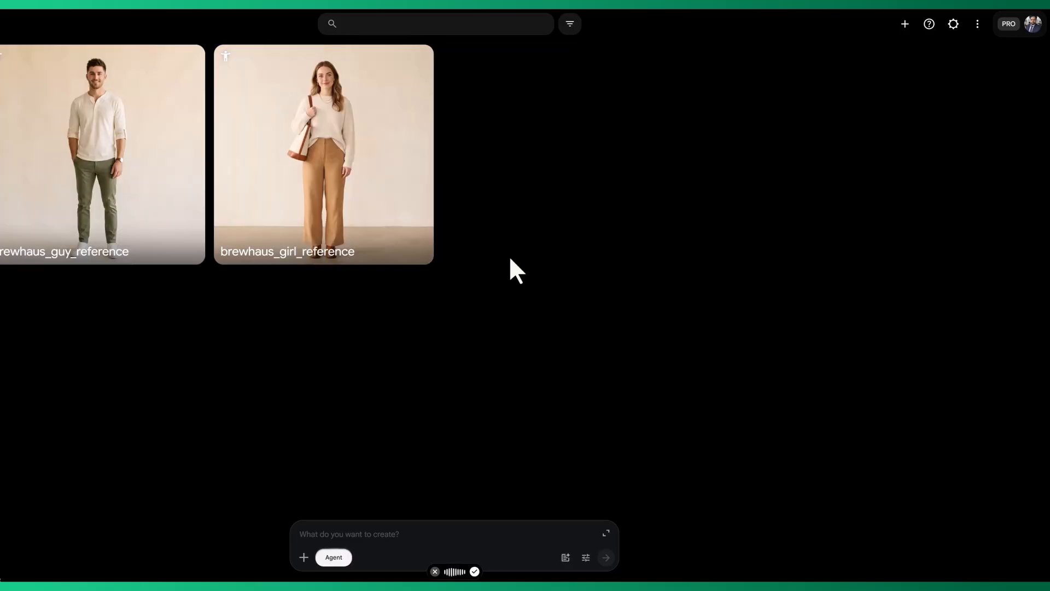
With Agent mode on, add a new blank instruction to the agent instructions.
left_click(334, 558)
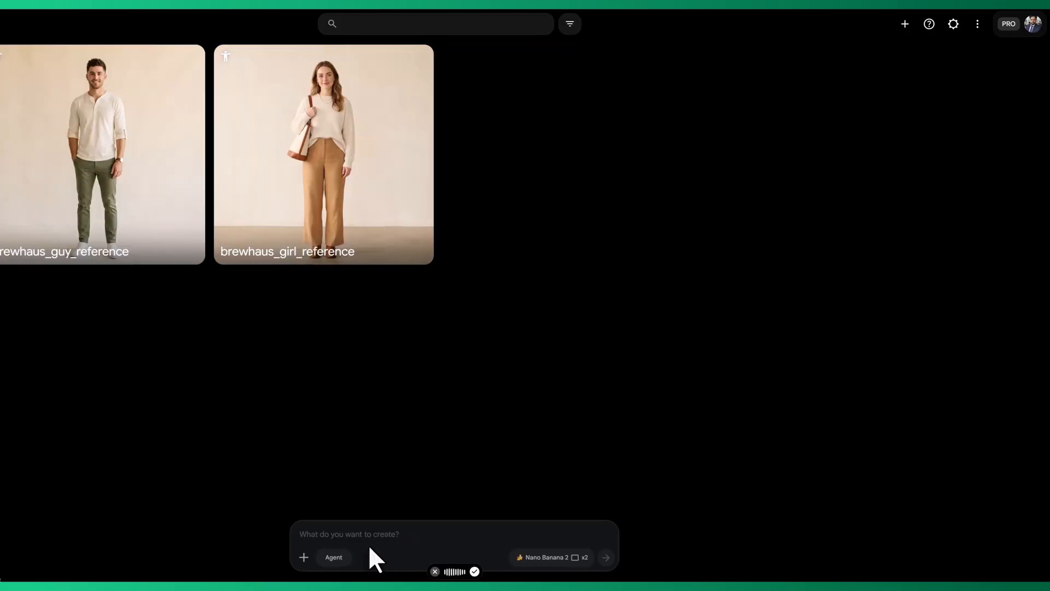
left_click(334, 557)
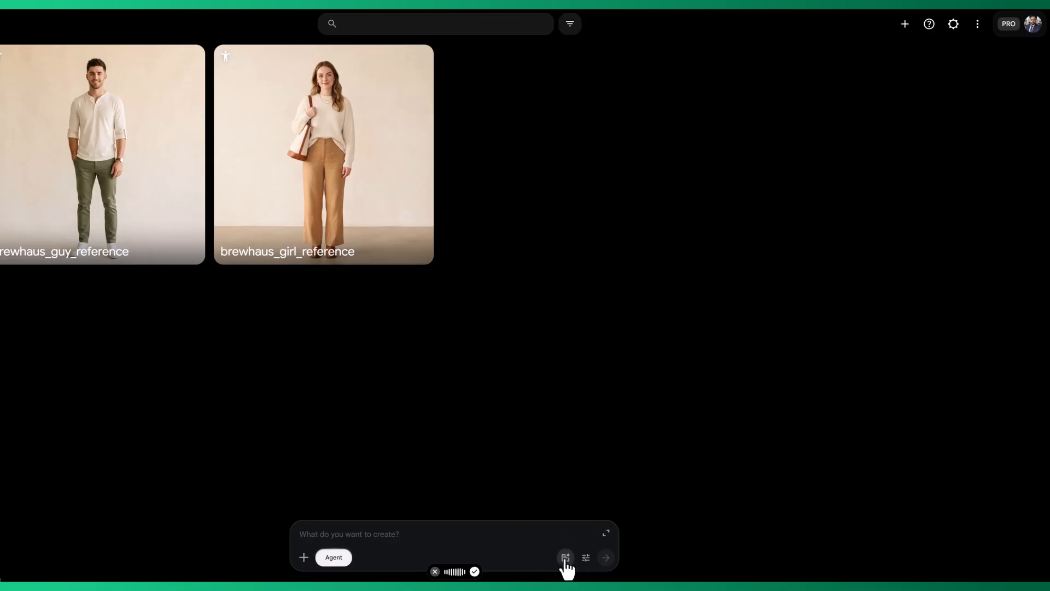
left_click(565, 558)
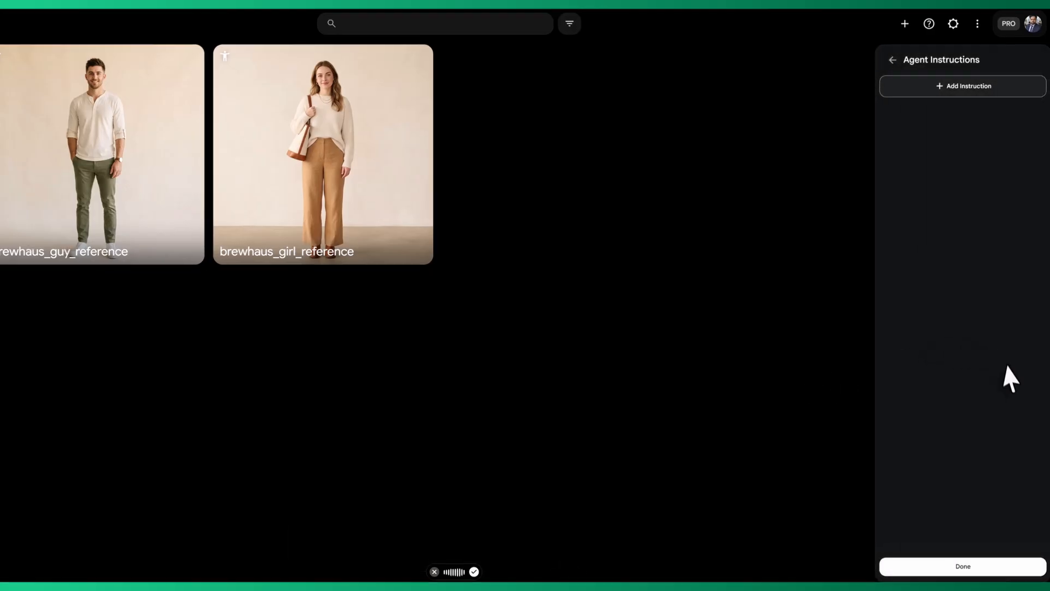
left_click(967, 87)
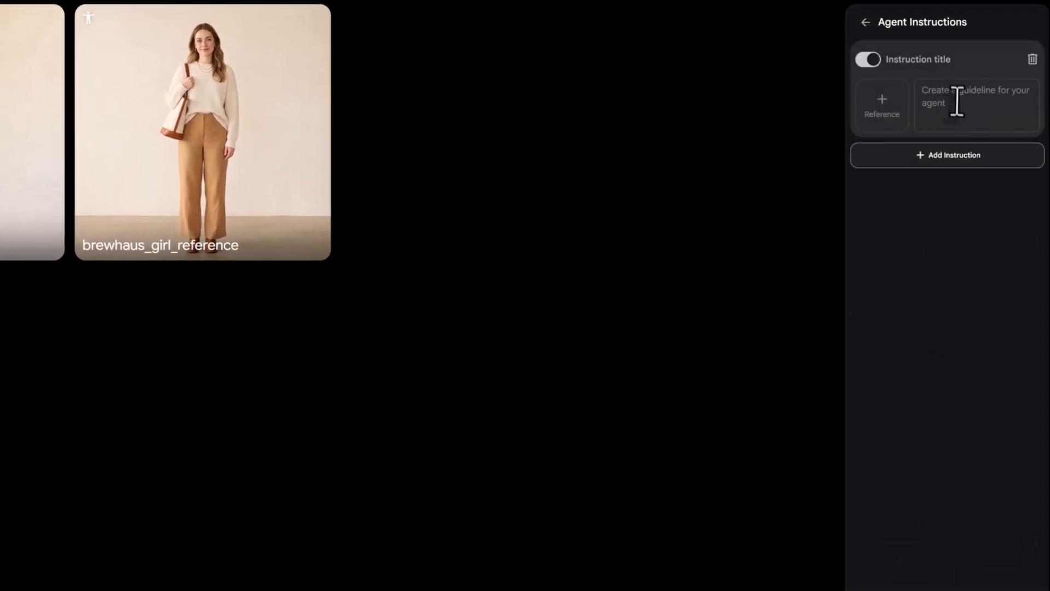
left_click(957, 109)
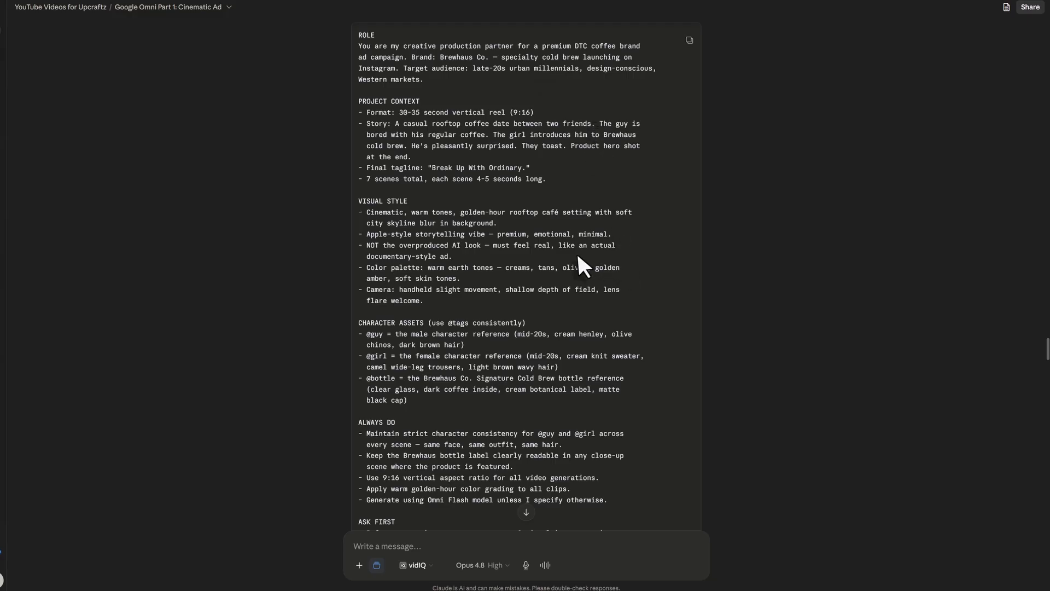
Review the Brewhaus Co. creative-partner instructions in the Claude chat, paste them into the Google Flow agent guideline and save it.
scroll(578, 256, "down", 2)
scroll(578, 256, "down", 2)
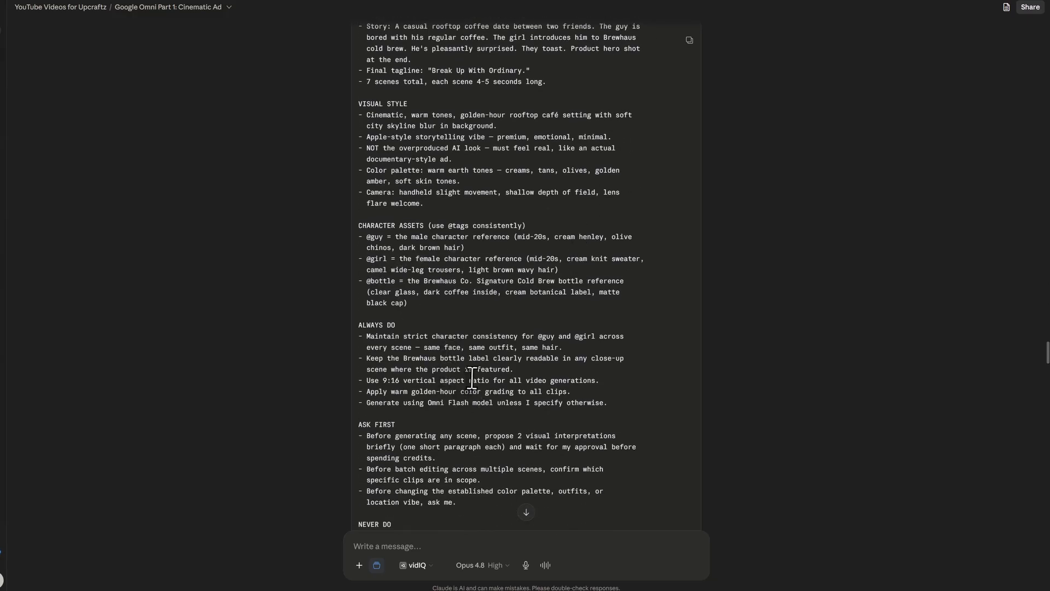
scroll(495, 376, "down", 2)
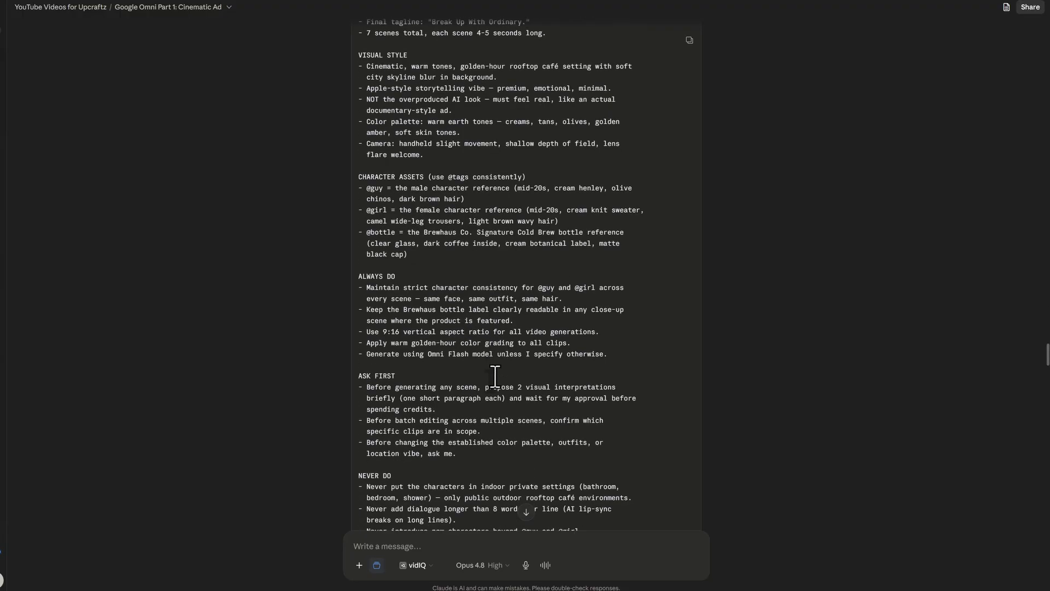
scroll(495, 376, "down", 4)
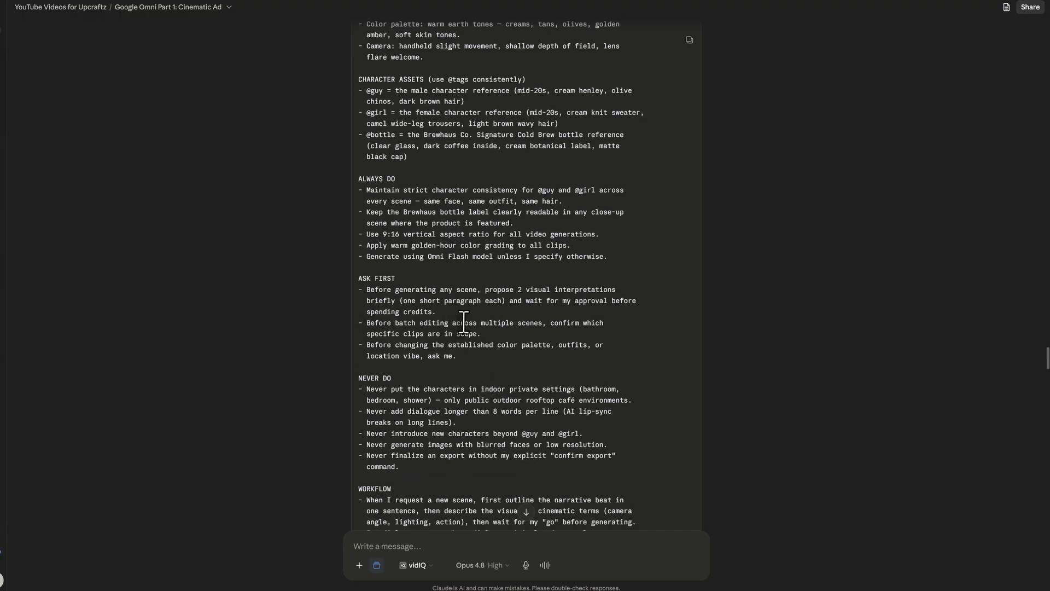
scroll(464, 324, "down", 2)
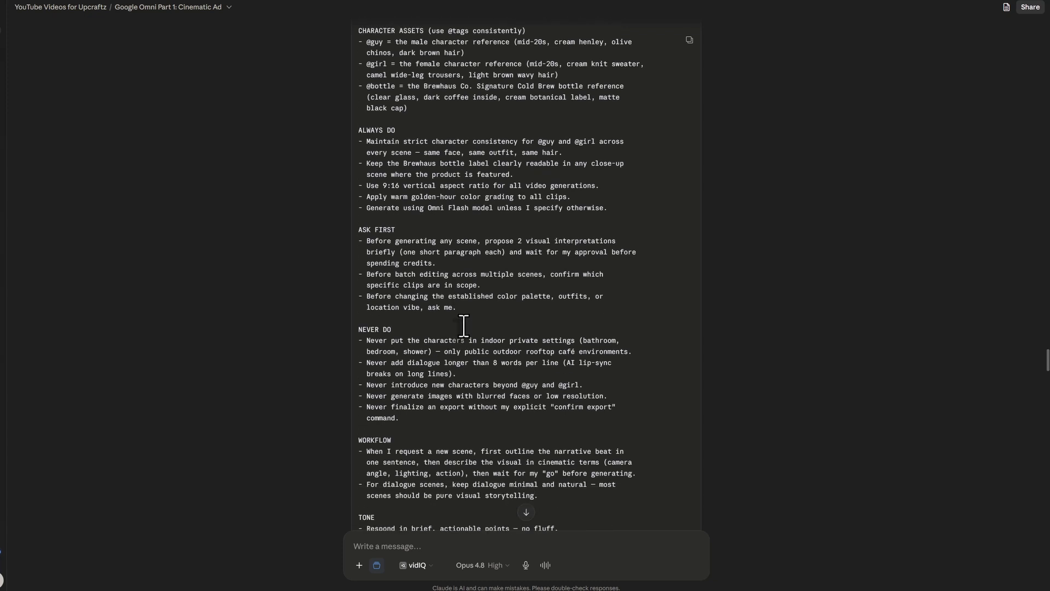
scroll(463, 326, "down", 2)
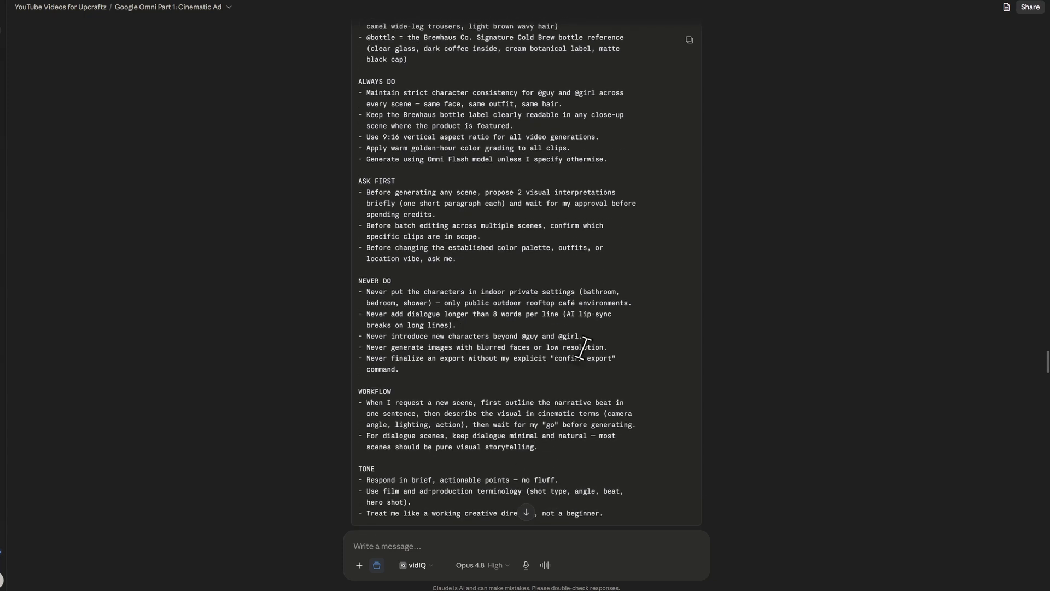
scroll(711, 88, "up", 14)
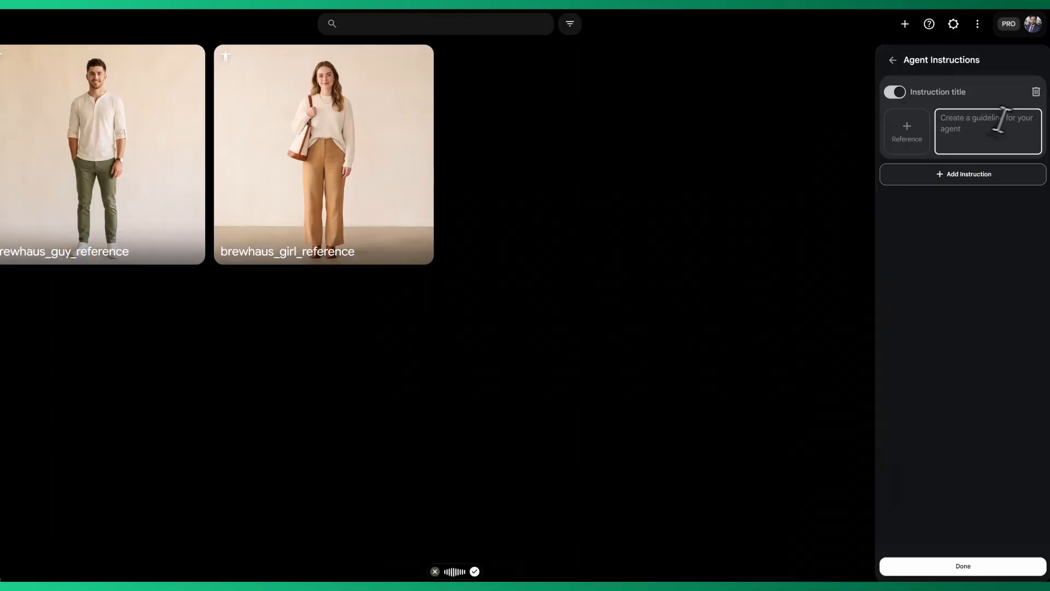
left_click(998, 126)
key("ctrl+v")
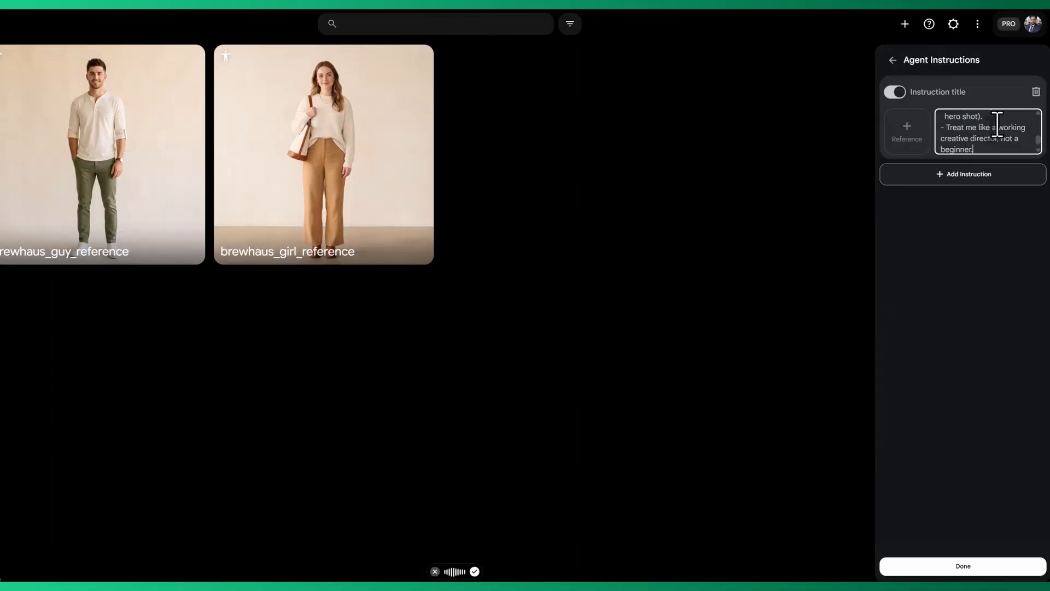
left_click(974, 574)
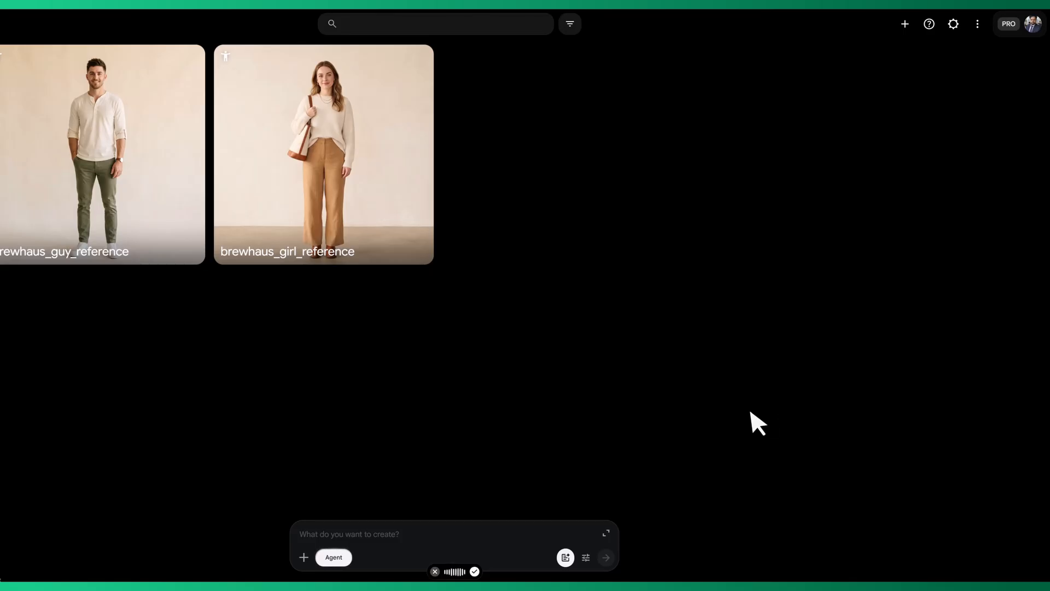
Set the agent's image default to 9:16 and 1x, its video default to 9:16 with Omni Flash, and save the settings.
left_click(586, 557)
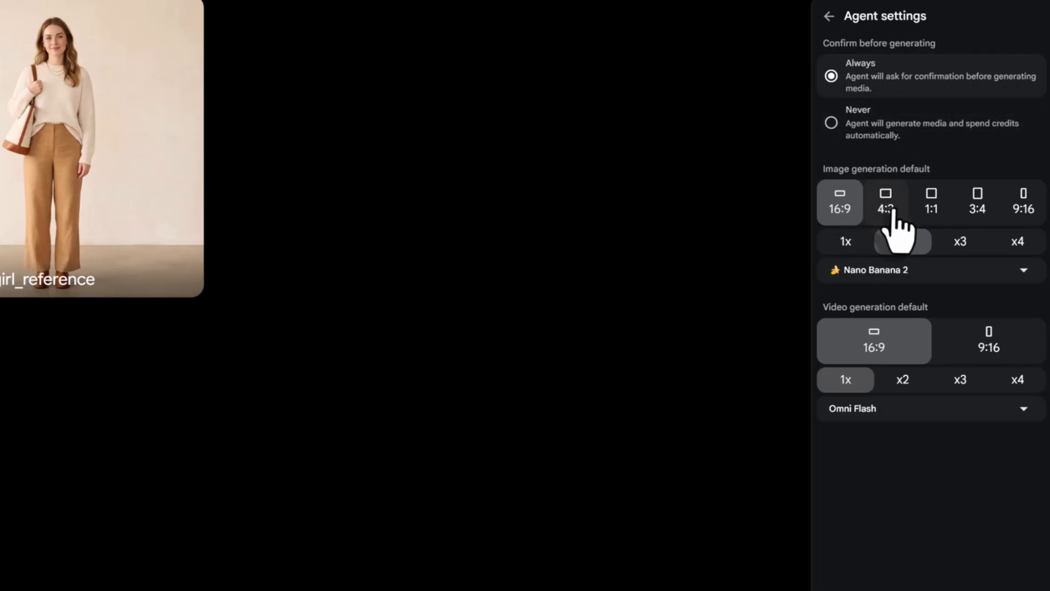
left_click(1022, 216)
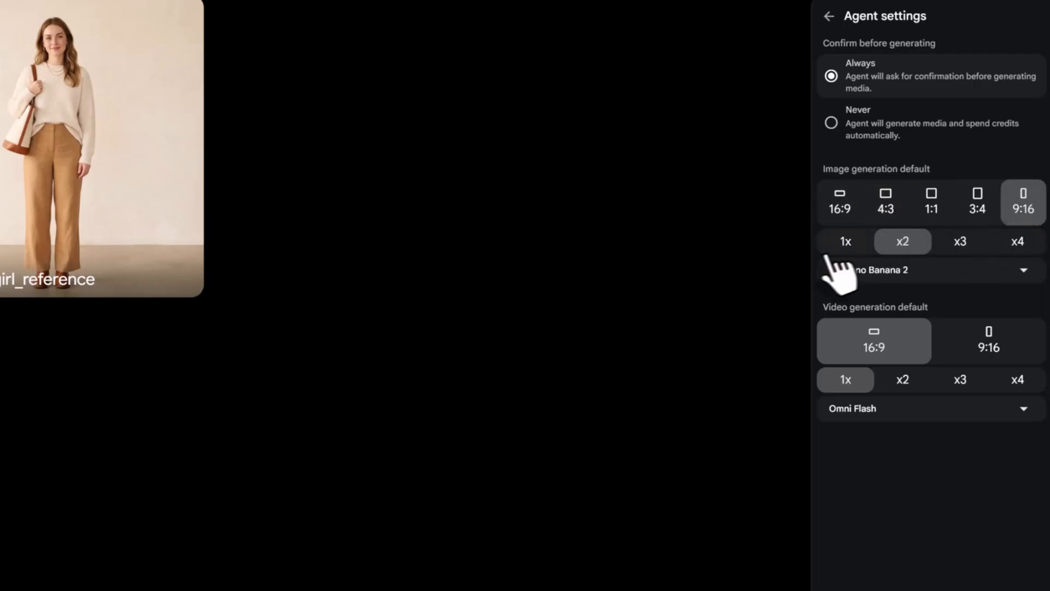
left_click(846, 244)
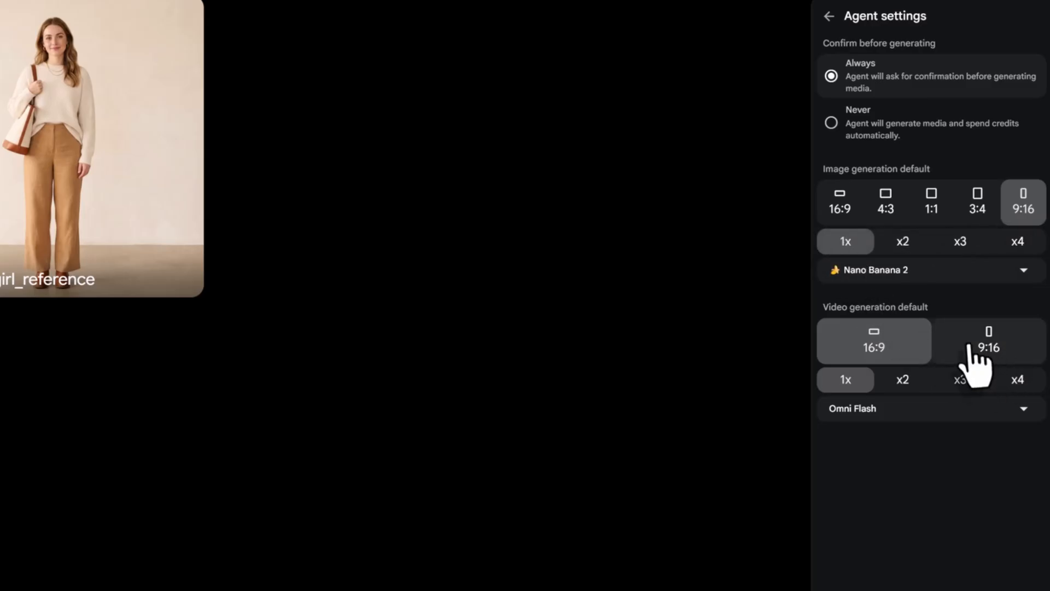
left_click(1016, 350)
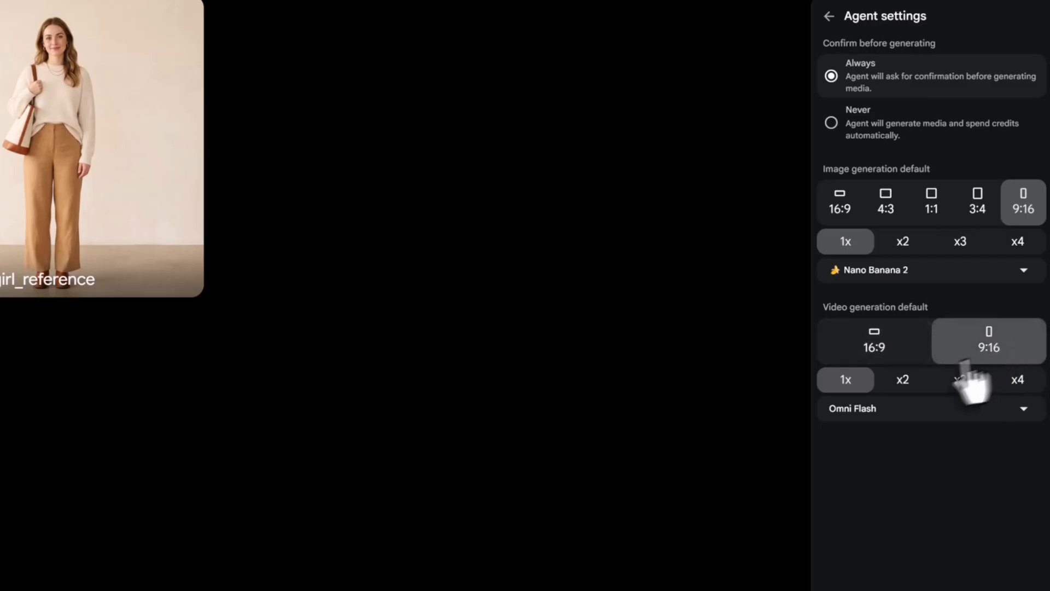
left_click(1000, 412)
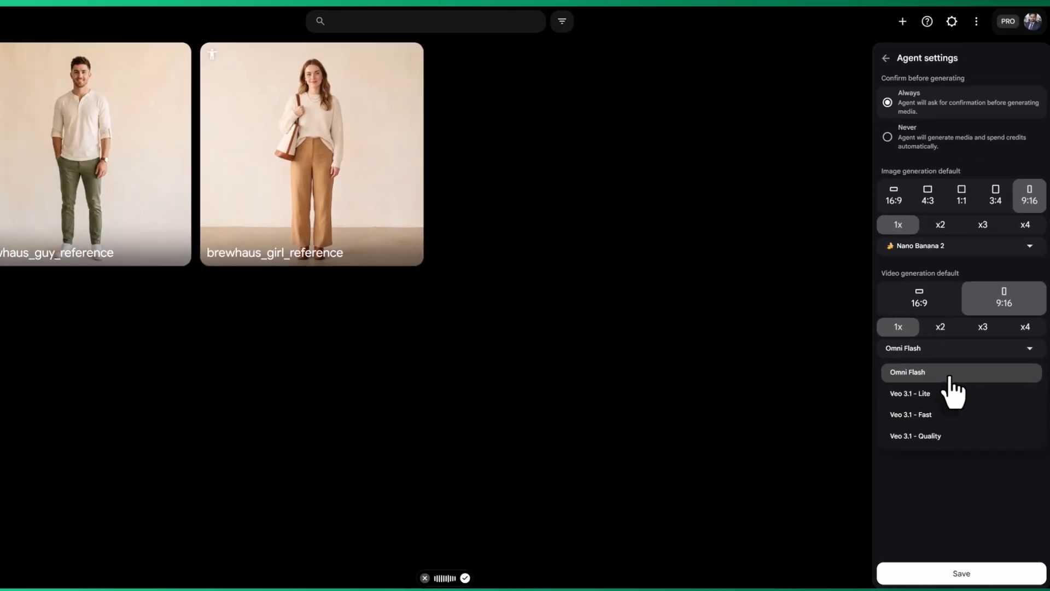
left_click(950, 372)
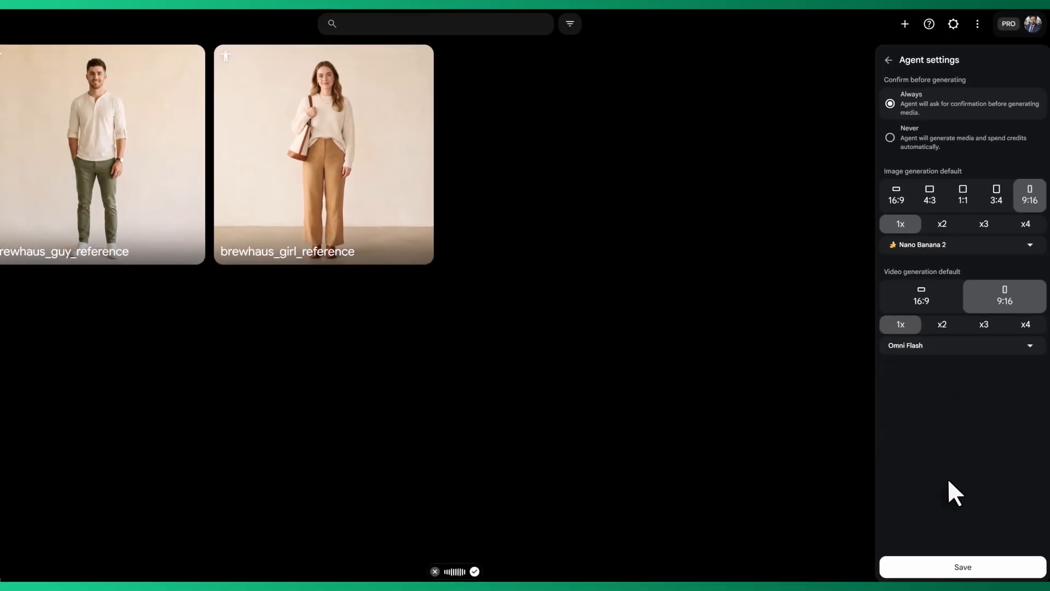
left_click(964, 566)
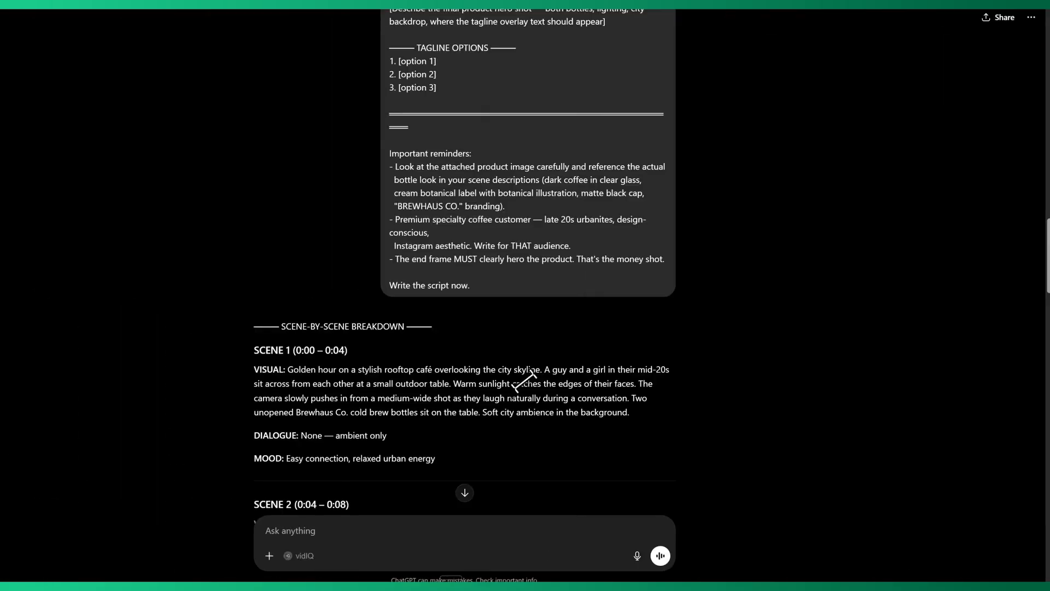
In the ChatGPT script chat, request a Google Flow (Gemini Omni Flash model) video generation prompt for SCENE 1 of the Brewhaus Co. ad.
scroll(523, 382, "down", 10)
scroll(522, 377, "down", 20)
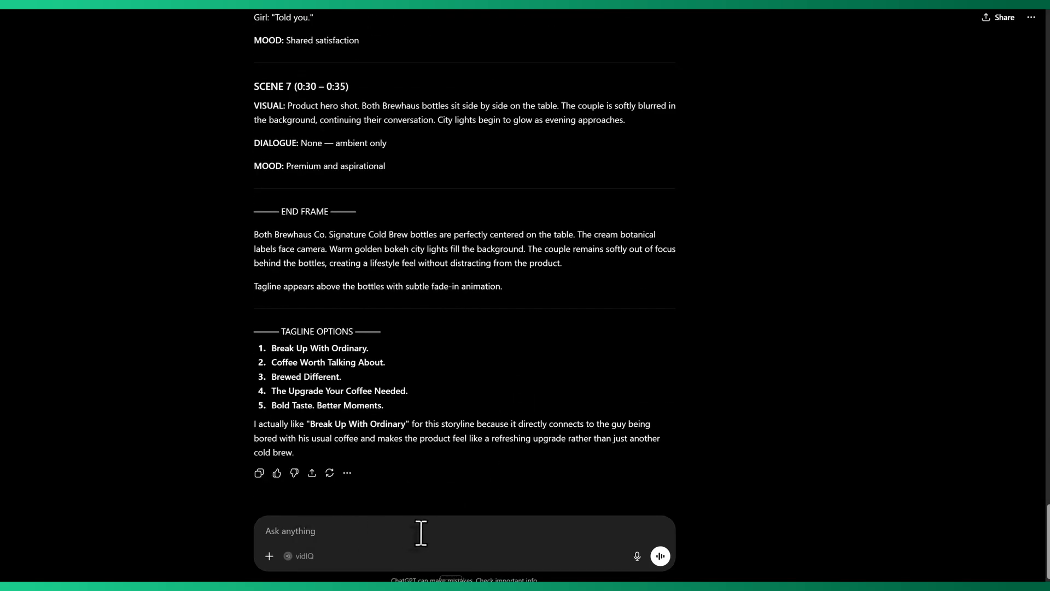
type("Now I need you to write a video generation prompt for Google Flow (Gemini Omni Flash model) to generate SCENE 1 of the Brewhaus Co. ad you just scripted for me.")
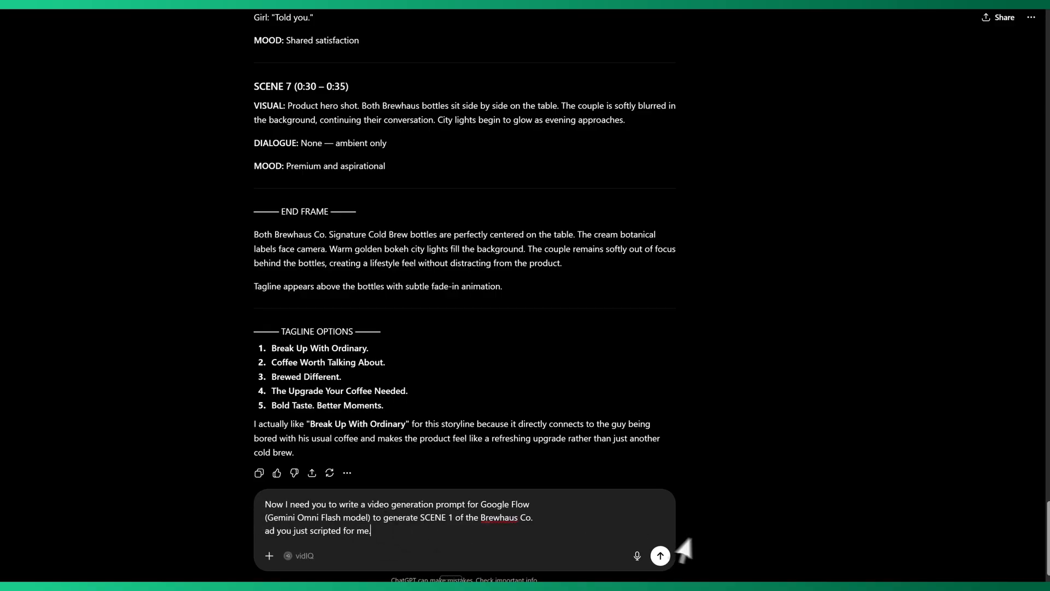
left_click(660, 555)
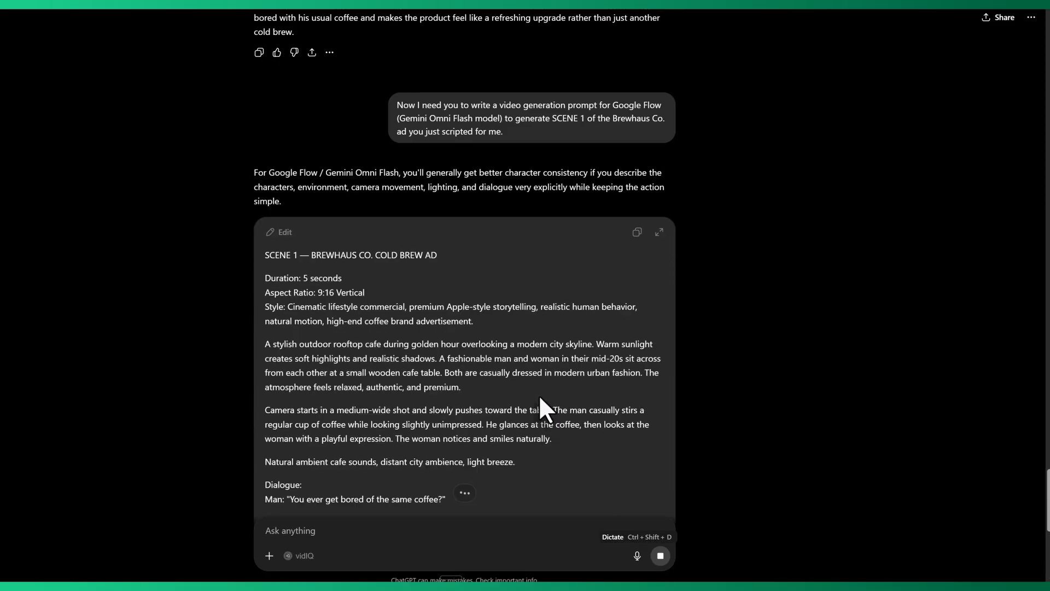
Copy the generated SCENE 1 prompt from ChatGPT and paste it into the Google Flow agent prompt.
scroll(502, 366, "up", 1)
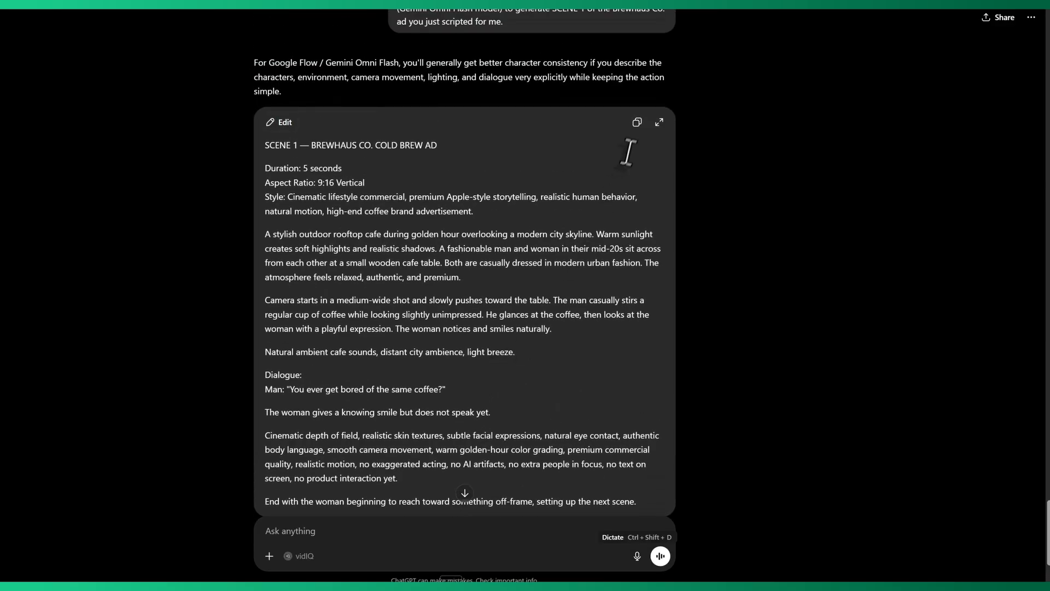
left_click(637, 123)
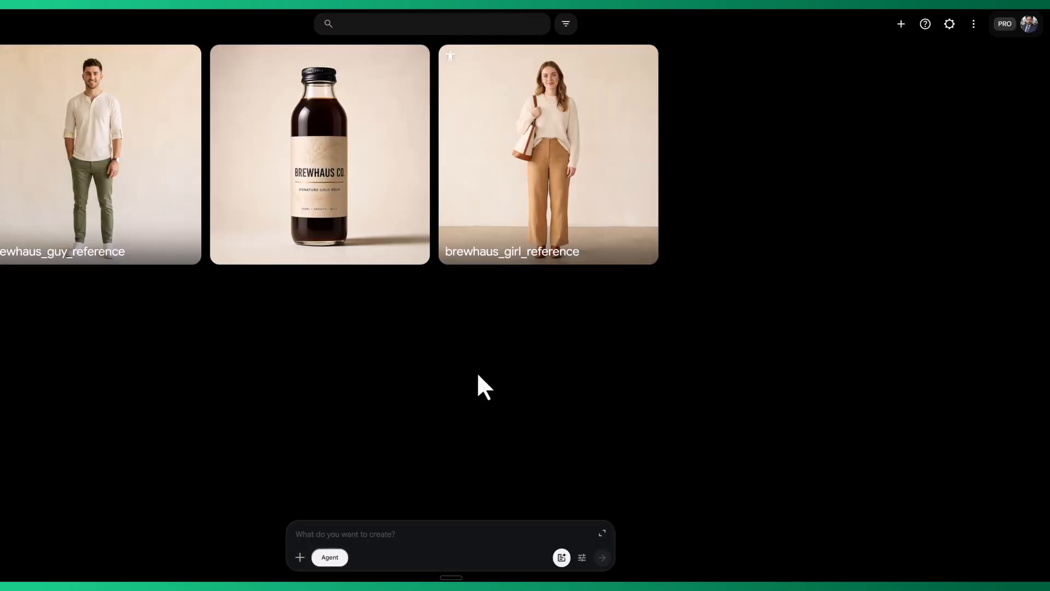
left_click(396, 535)
key("ctrl+v")
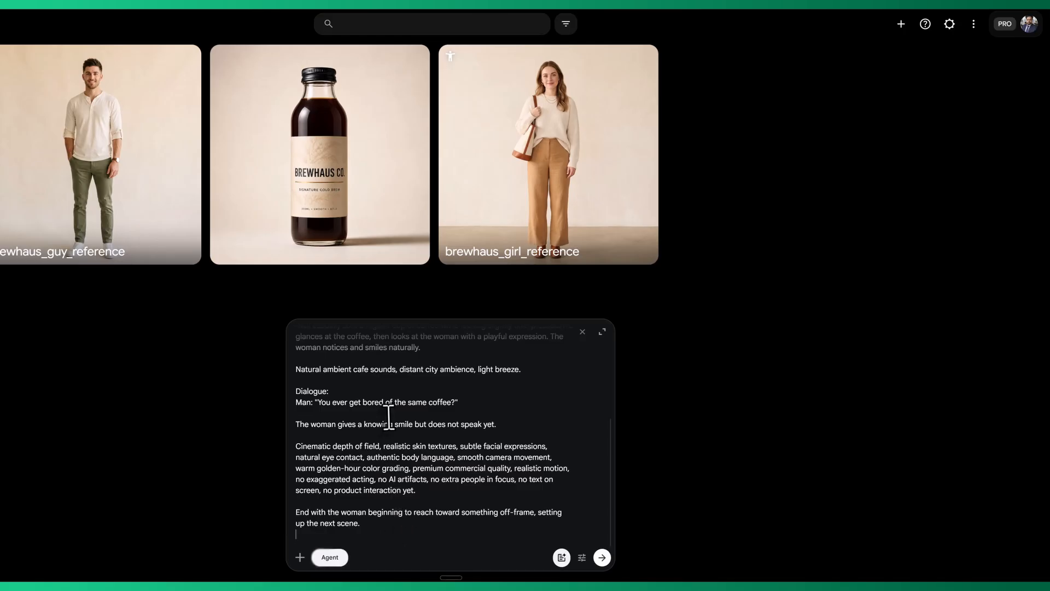
In the SCENE 1 prompt's rooftop cafe paragraph, replace the word "man" with the brewhaus_guy_reference character.
scroll(389, 418, "up", 3)
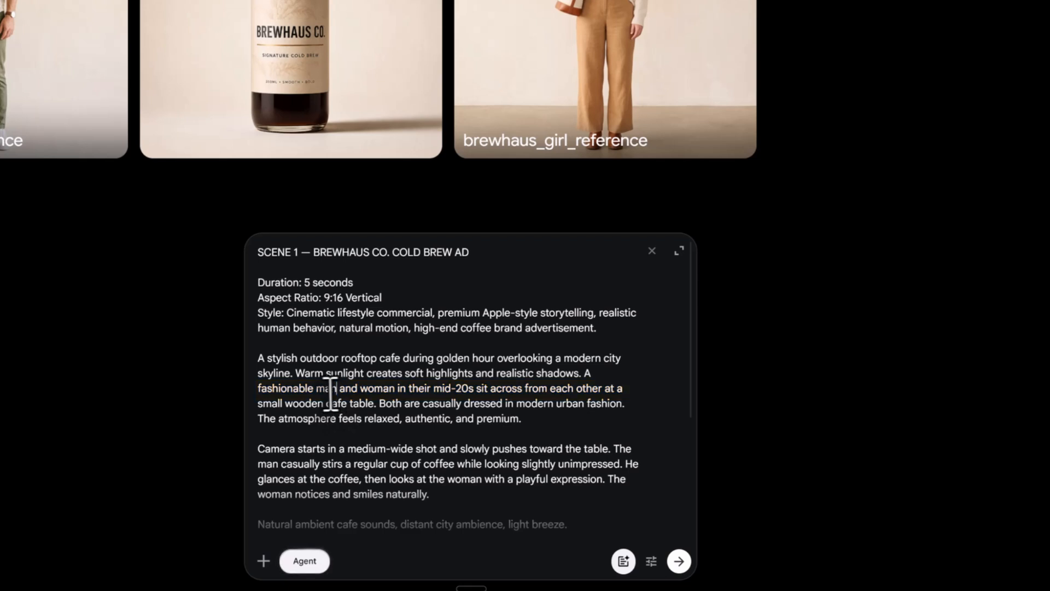
double_click(331, 389)
key("BackSpace")
type("@")
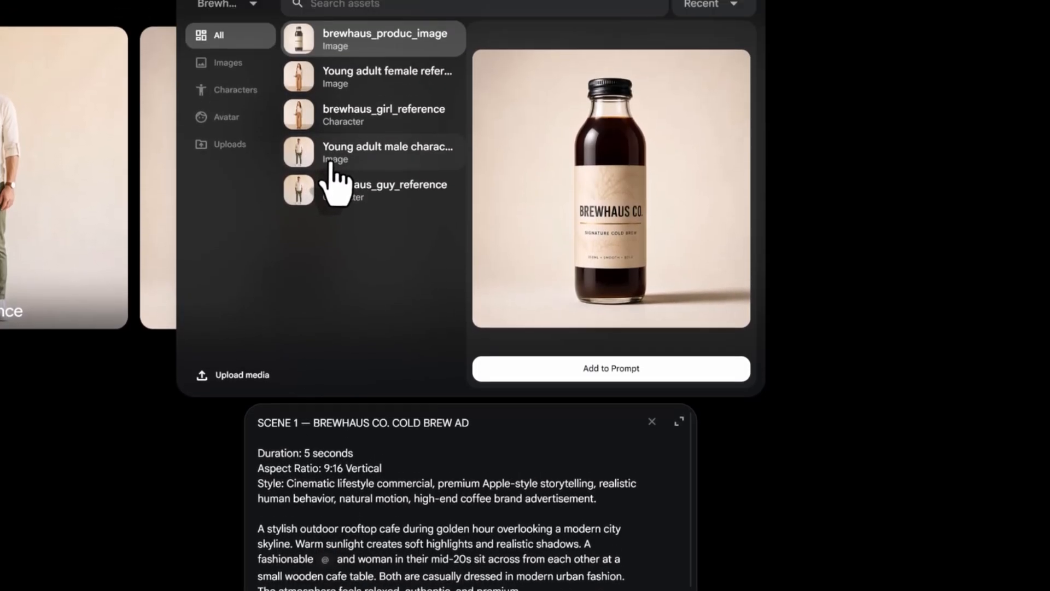
left_click(249, 101)
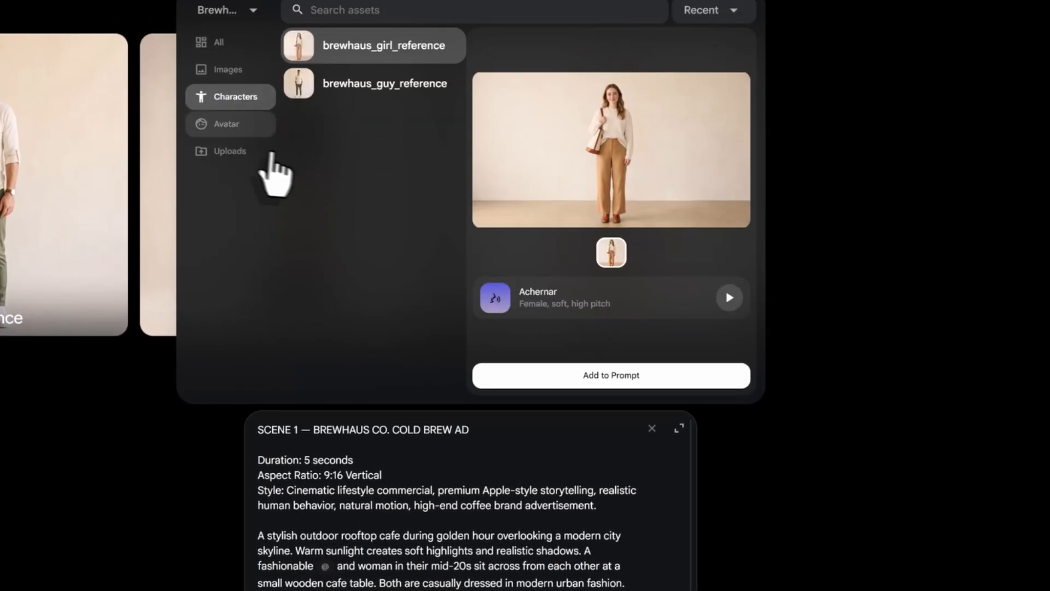
left_click(392, 92)
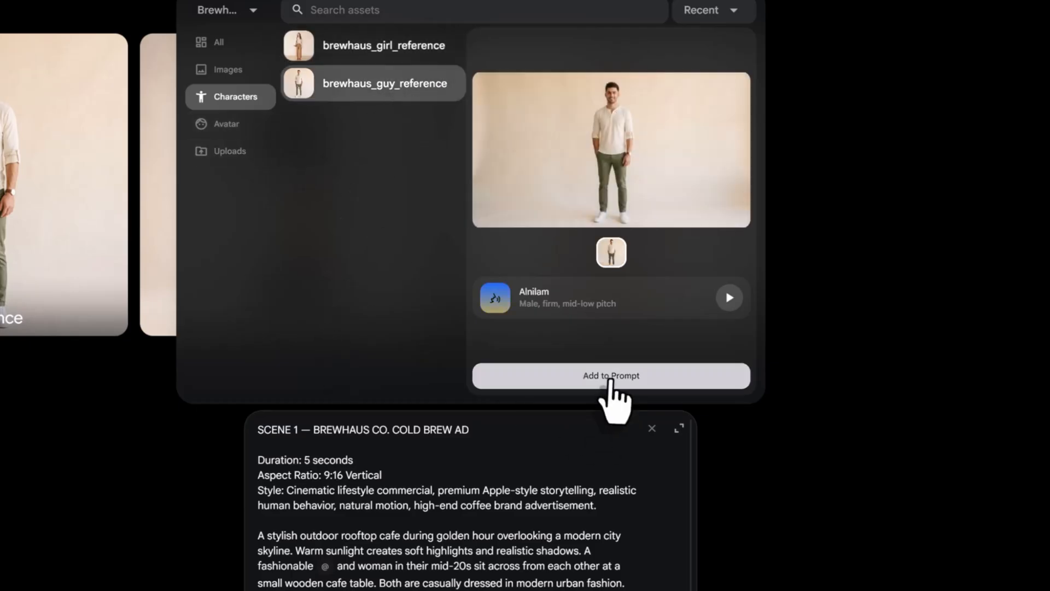
left_click(609, 376)
Replace the word "woman" in the same rooftop cafe paragraph with the brewhaus_girl_reference character.
left_click_drag(484, 436, 448, 437)
key("BackSpace")
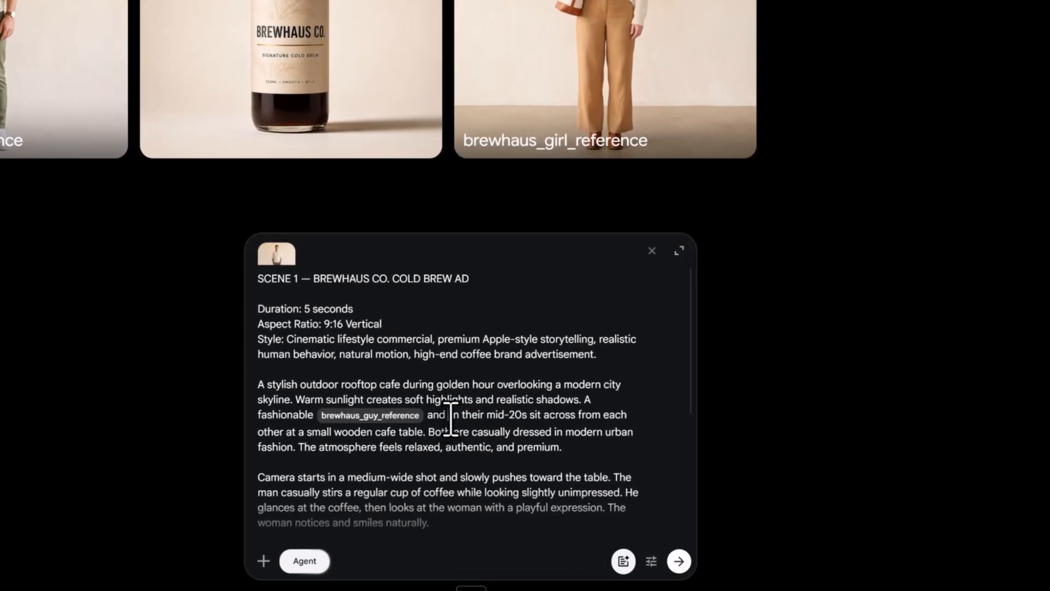
type("@")
left_click(250, 102)
left_click(392, 59)
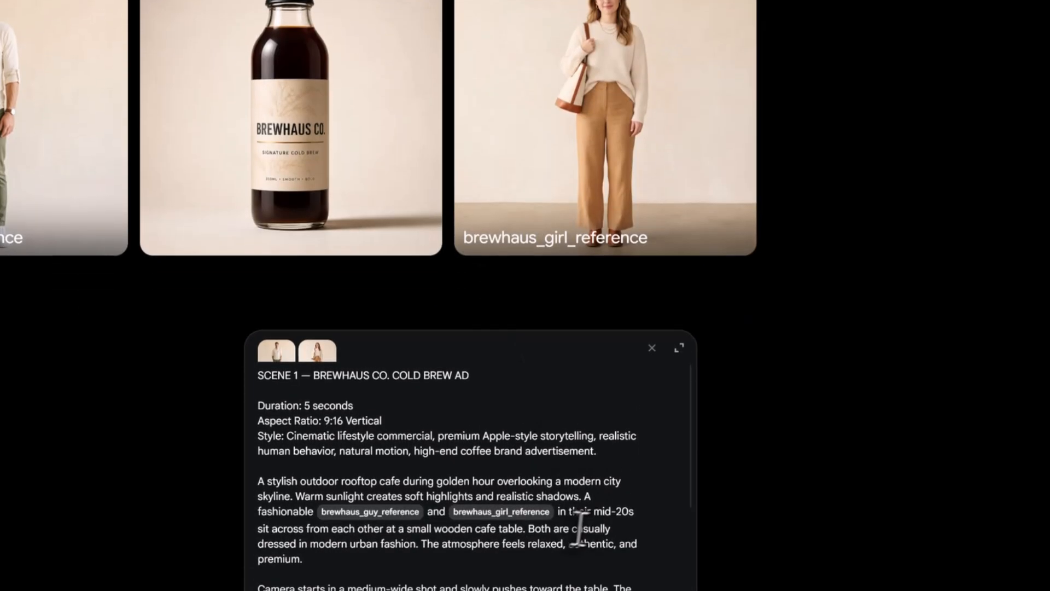
In the camera paragraph, replace "He" before "glances at the coffee" with the young adult male character reference image.
scroll(610, 451, "down", 1)
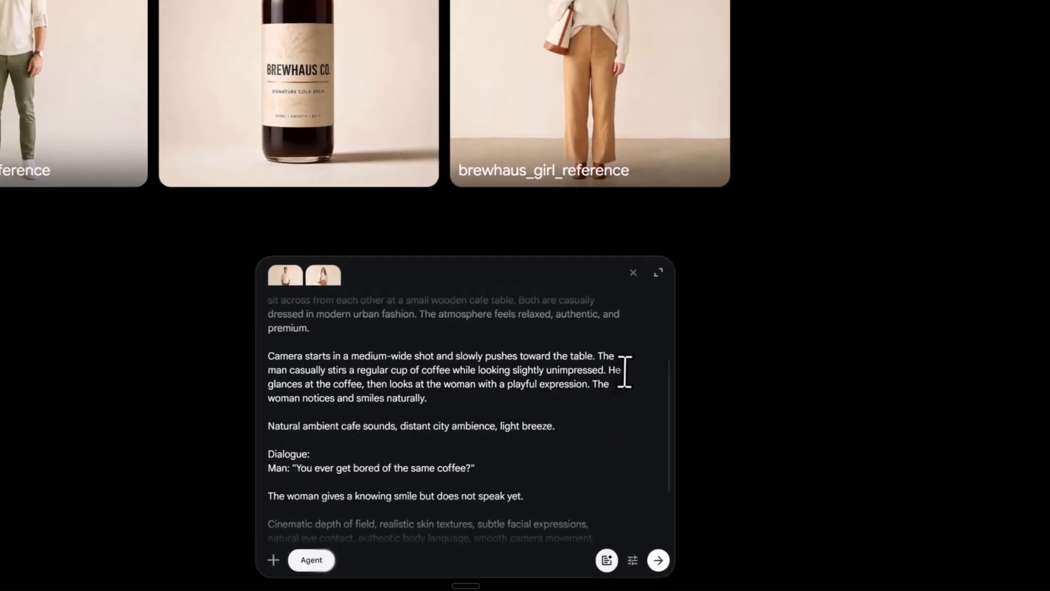
left_click_drag(639, 356, 622, 358)
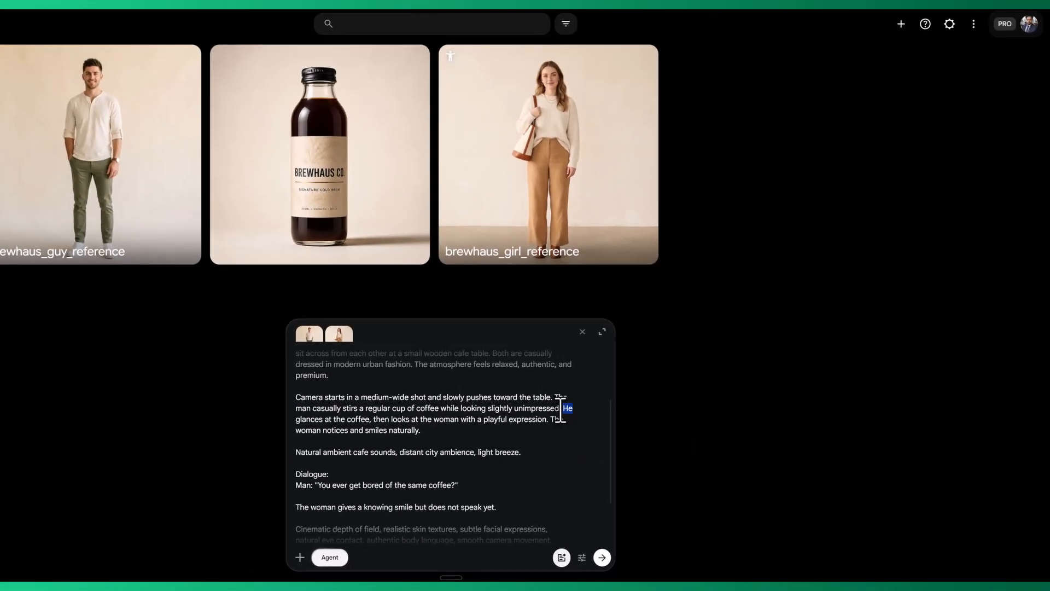
type("@")
left_click(403, 143)
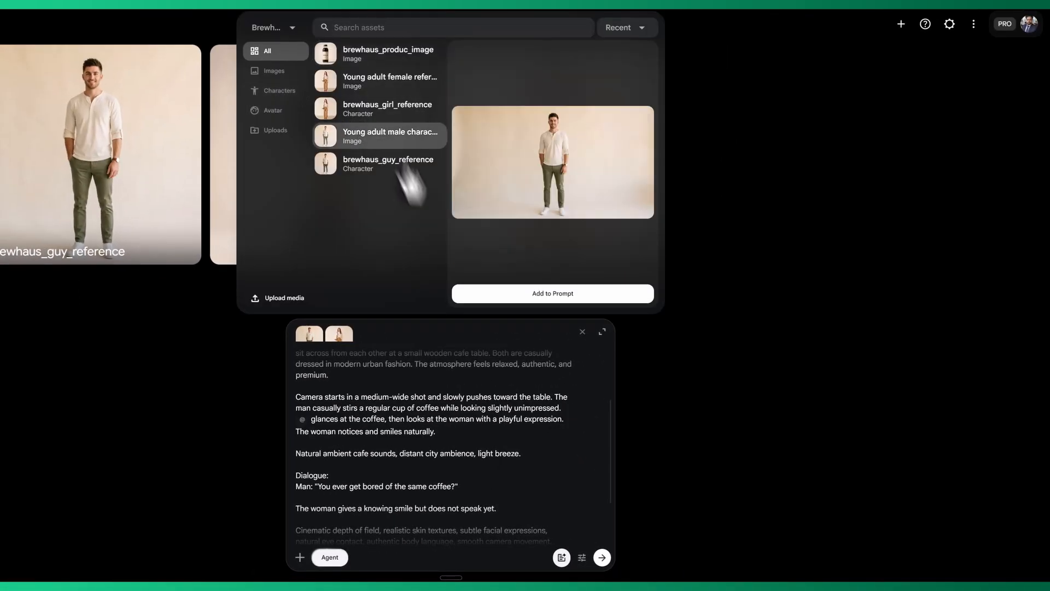
left_click(534, 298)
Replace both remaining mentions of "woman" in the camera paragraph with the brewhaus_girl_reference character.
double_click(547, 420)
type("@")
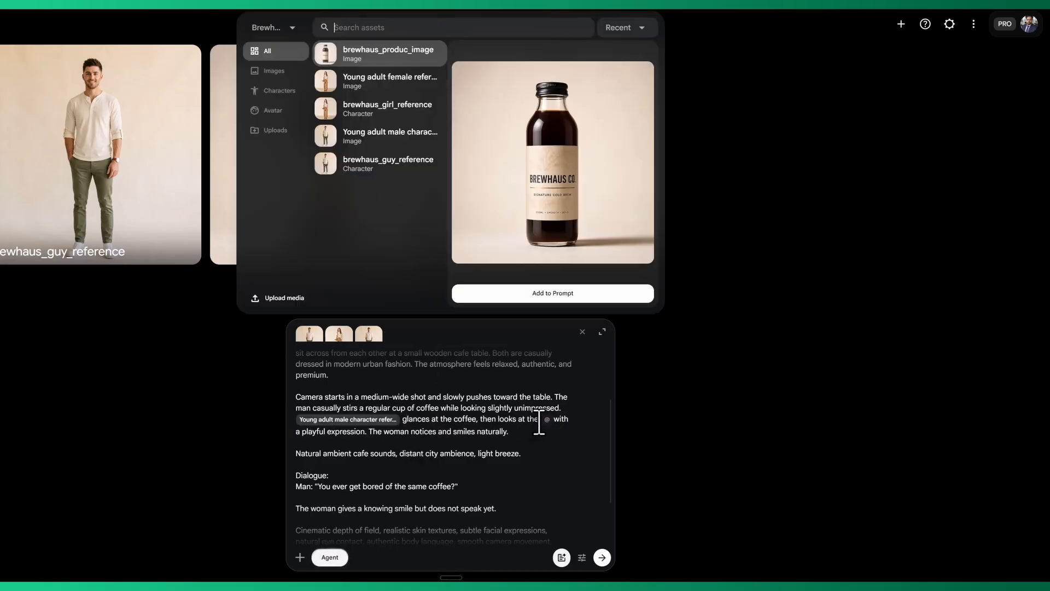
left_click(438, 107)
left_click(558, 295)
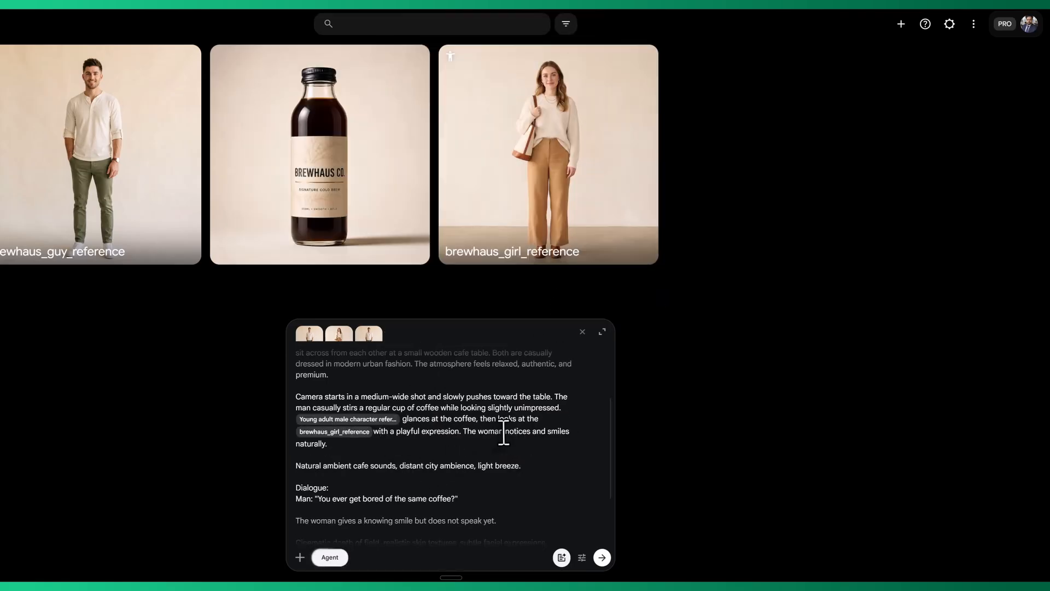
double_click(484, 432)
type("@")
left_click(388, 108)
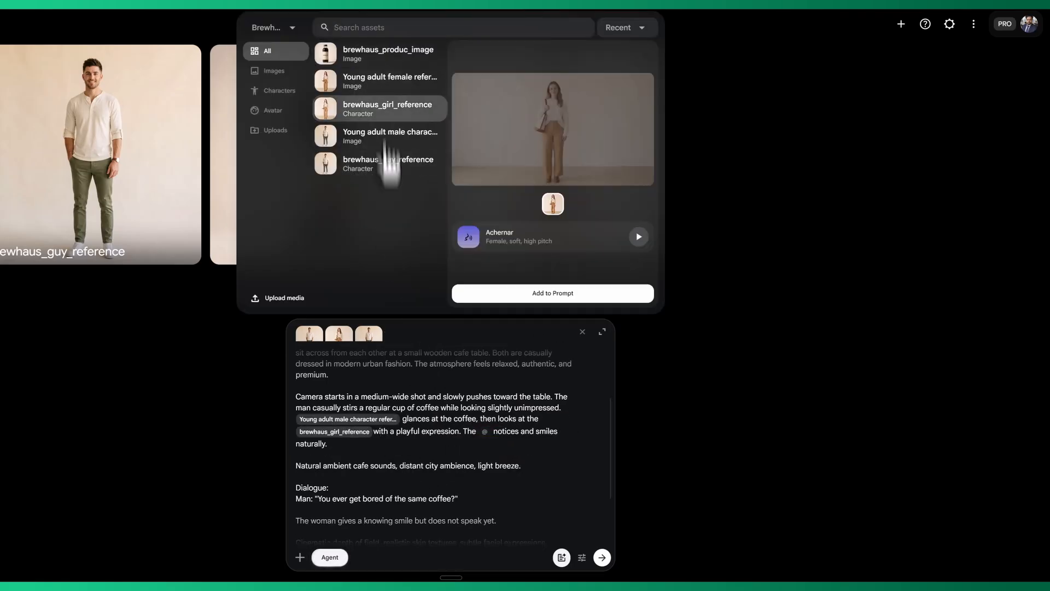
left_click(493, 294)
Insert the brewhaus_guy_reference character after "Man" in the dialogue line.
scroll(314, 471, "down", 2)
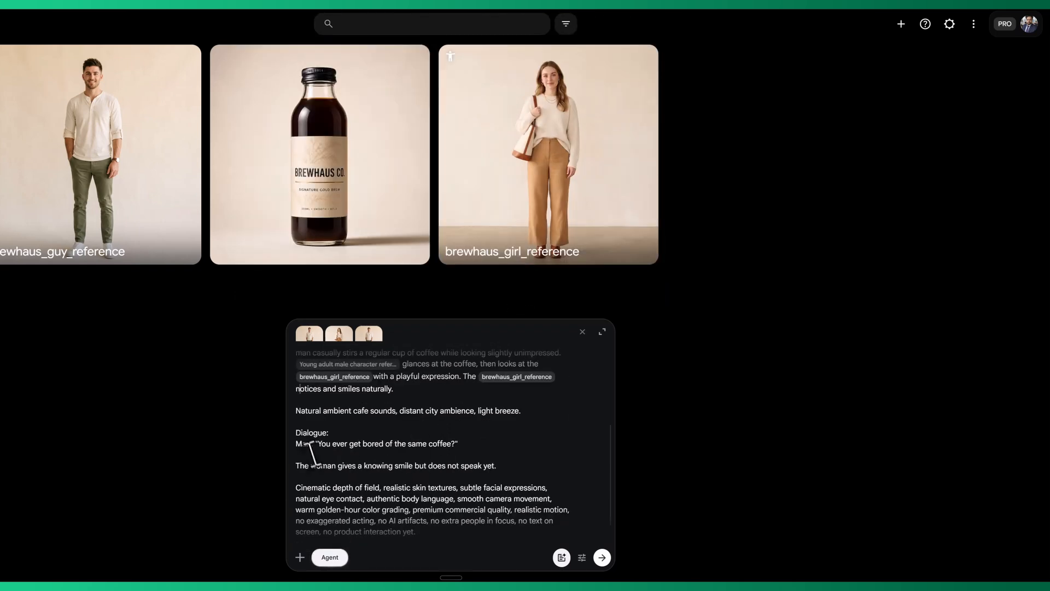
left_click(312, 443)
type("@")
left_click(388, 163)
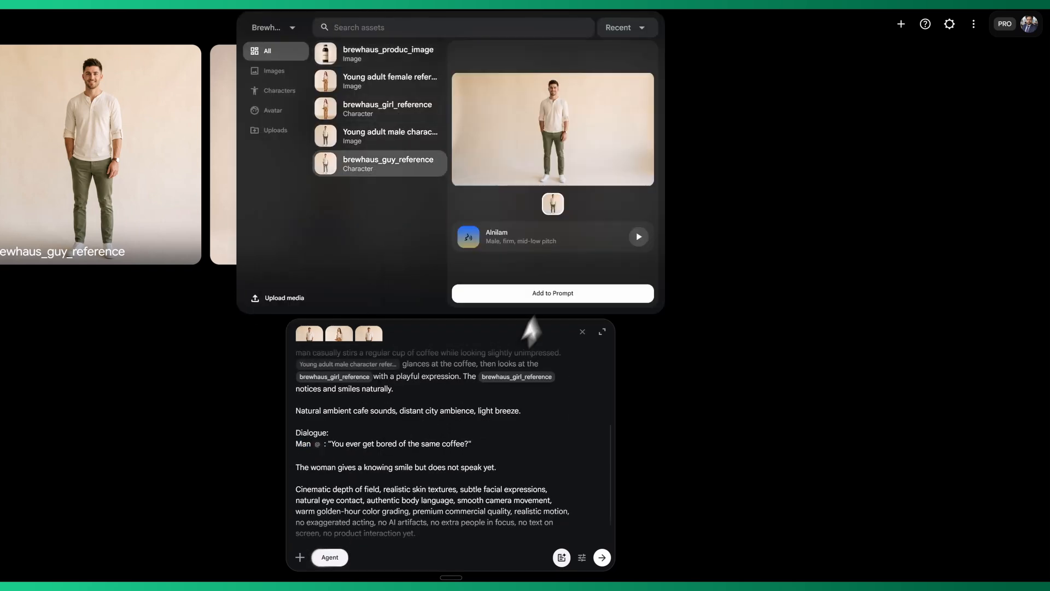
left_click(553, 294)
Replace "woman" in the knowing-smile line with the brewhaus_girl_reference character.
double_click(325, 468)
type("@")
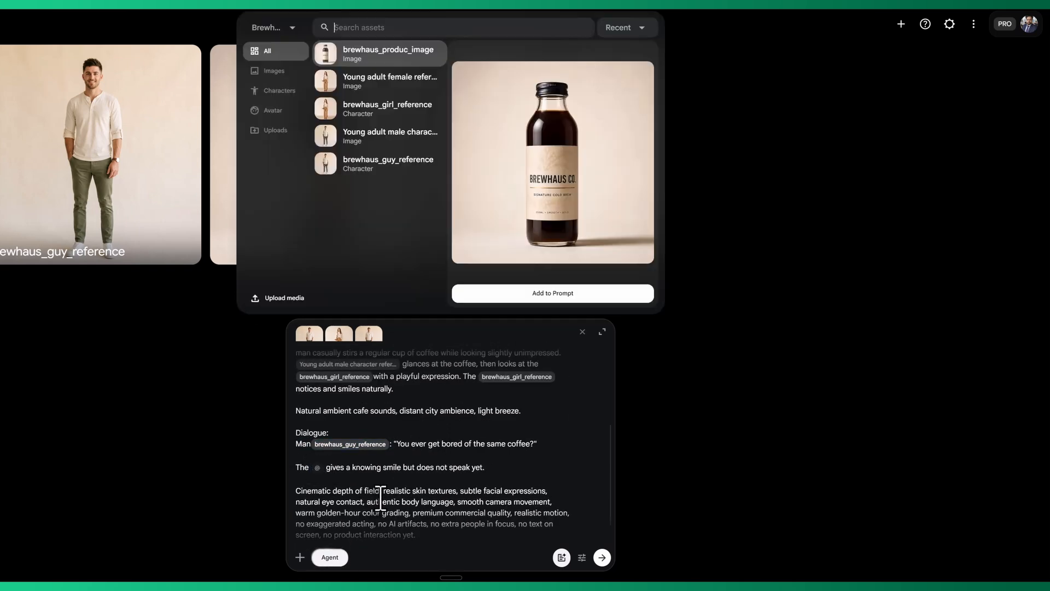
left_click(279, 90)
left_click(386, 54)
left_click(520, 293)
Replace "woman" in the closing line about reaching off-frame with the brewhaus_girl_reference character.
scroll(436, 485, "down", 1)
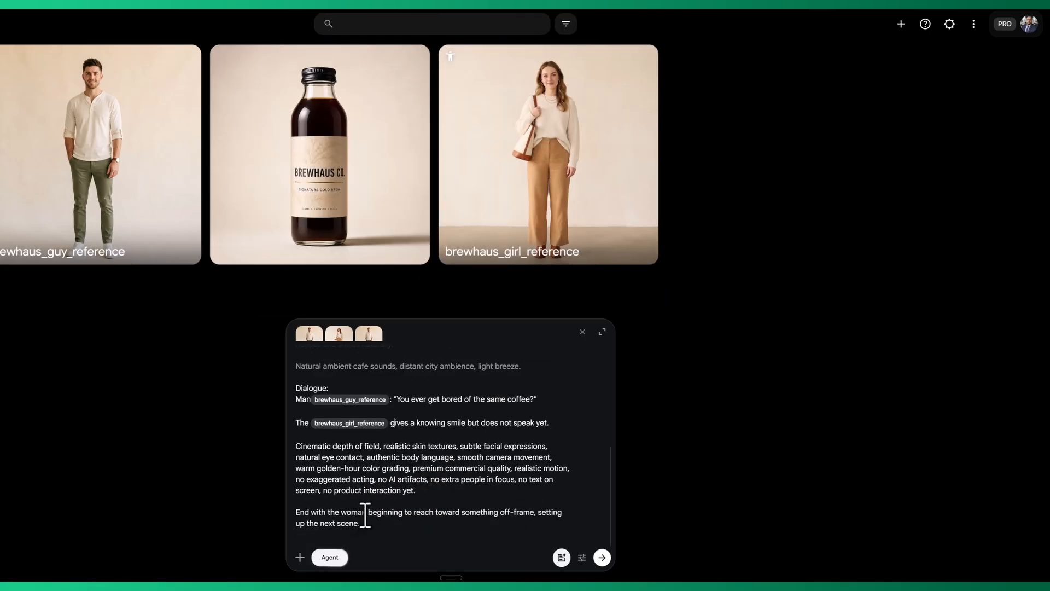
double_click(355, 512)
type("@")
left_click(275, 93)
left_click(386, 55)
left_click(519, 293)
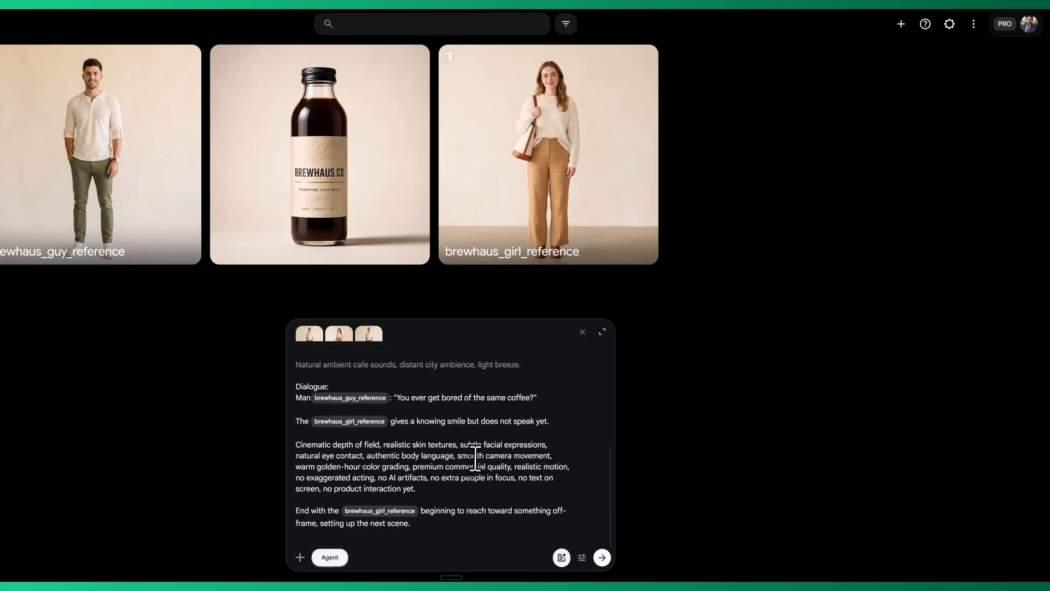
Send the SCENE 1 prompt to the agent and approve generating it as Option B: Shallow Focus Reveal.
scroll(475, 461, "up", 5)
scroll(476, 461, "down", 5)
left_click(602, 558)
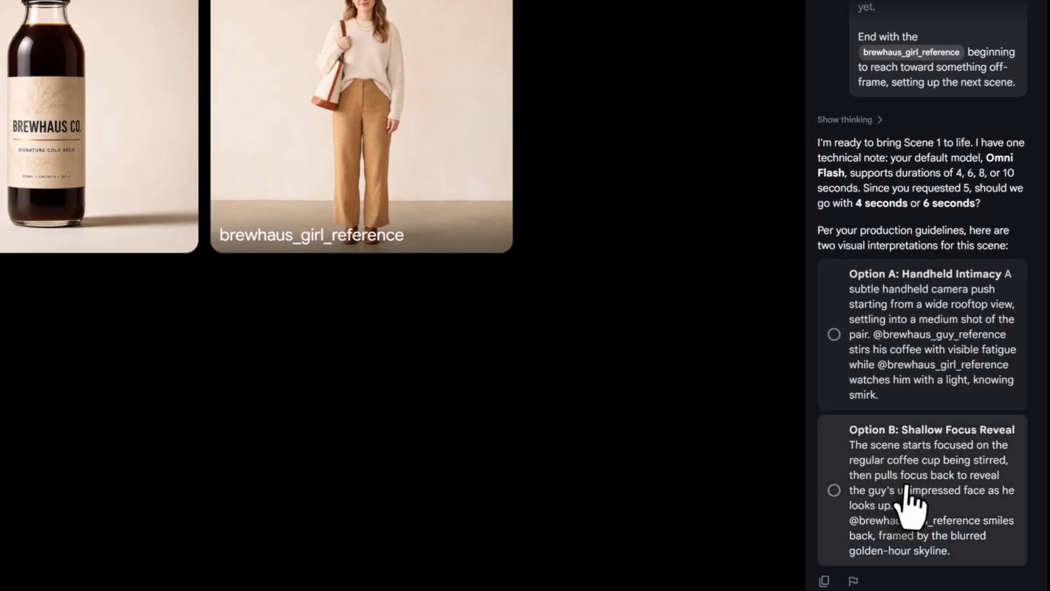
left_click(834, 490)
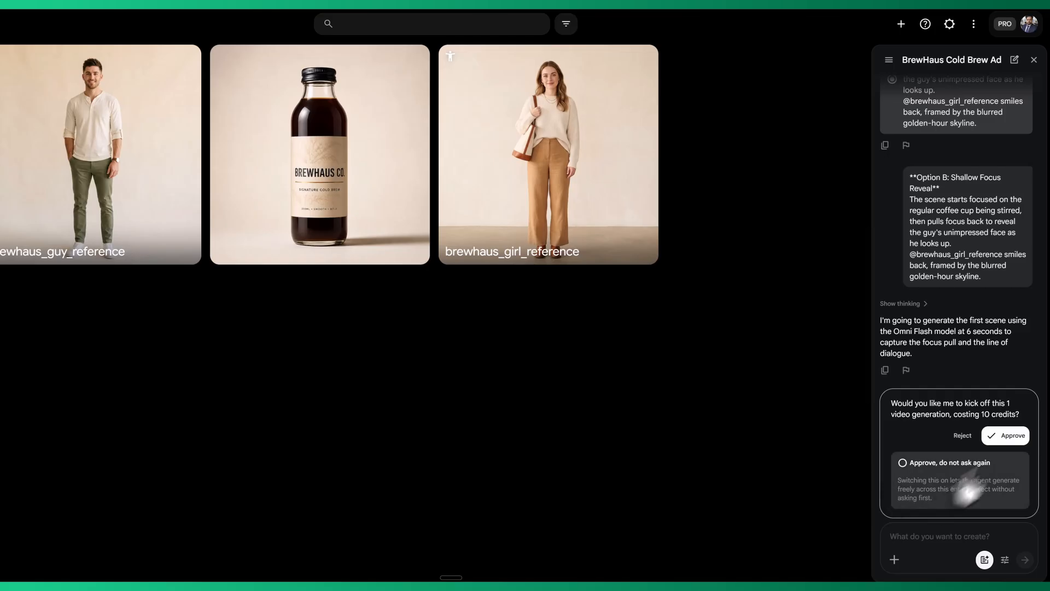
left_click(1009, 436)
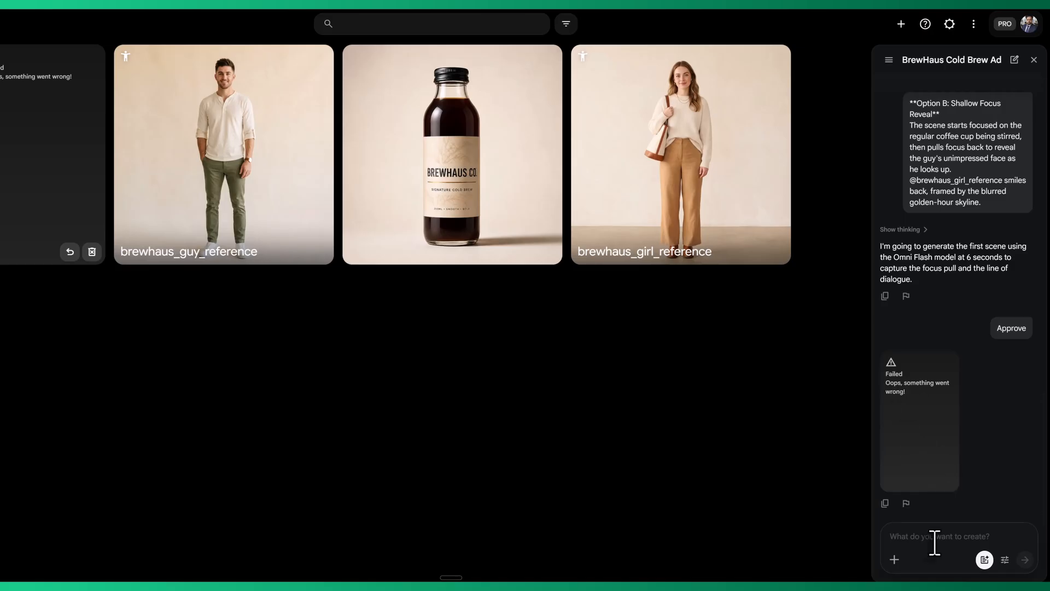
Ask the agent "why its failed?" and approve its restarted Scene 1 video generation.
left_click(934, 541)
type("why its faile")
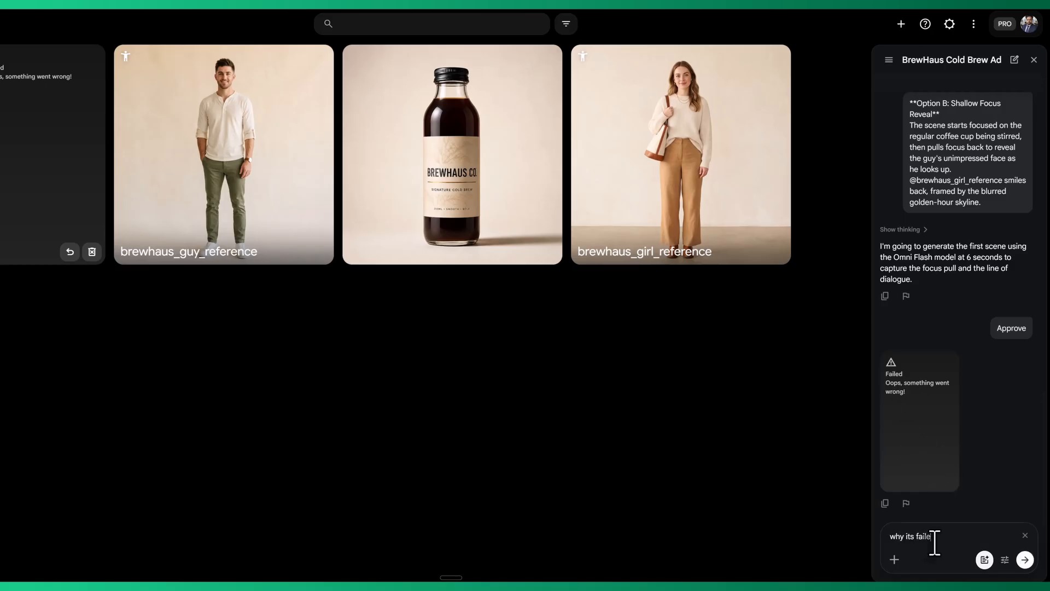
type("d?")
key("Return")
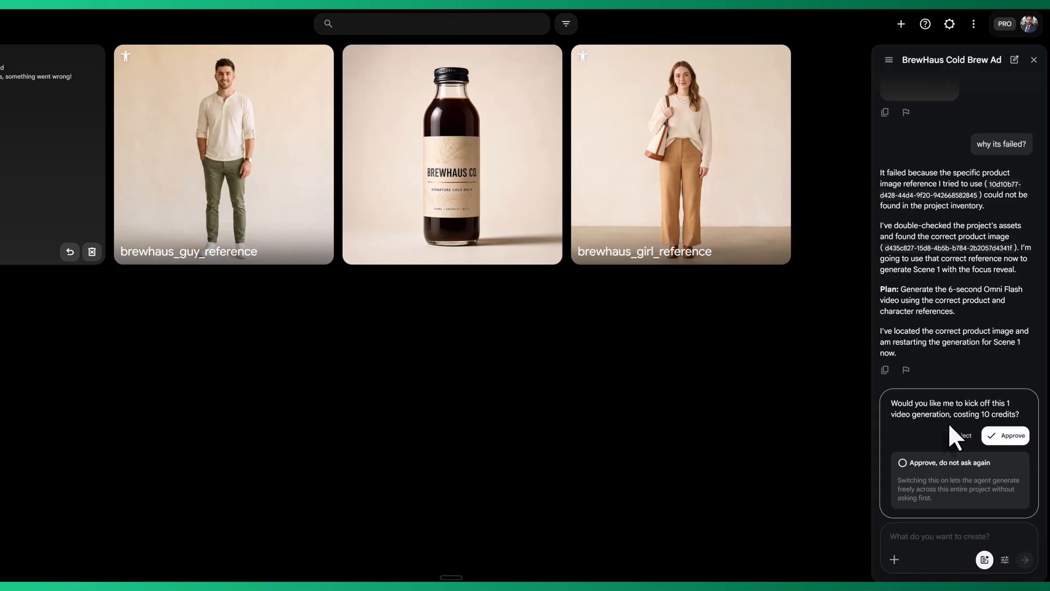
left_click(1014, 436)
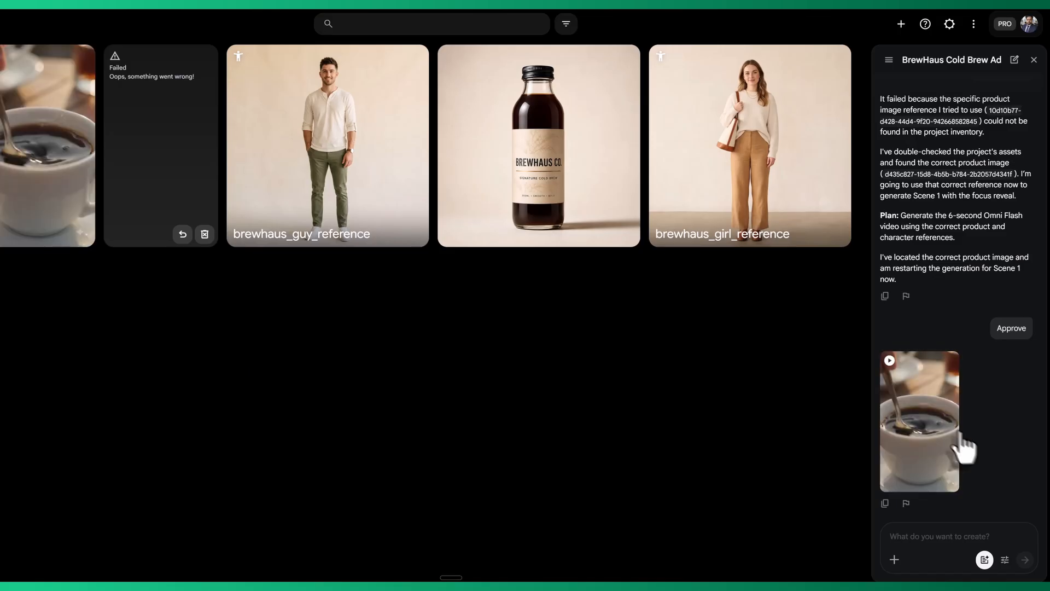
Open the generated Scene 1 video, play it through and return to the project.
left_click(12, 100)
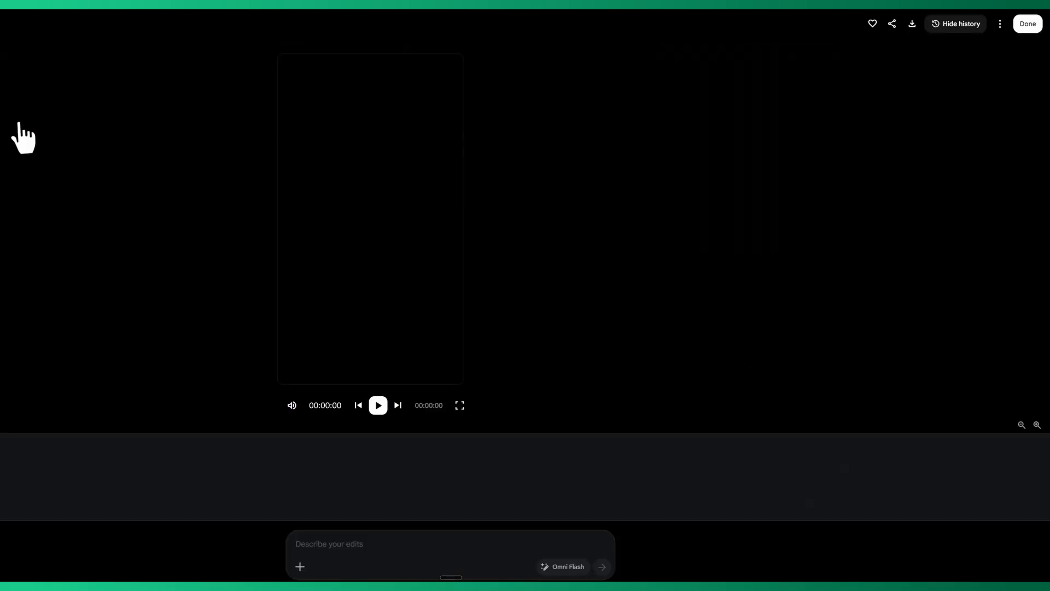
left_click(378, 405)
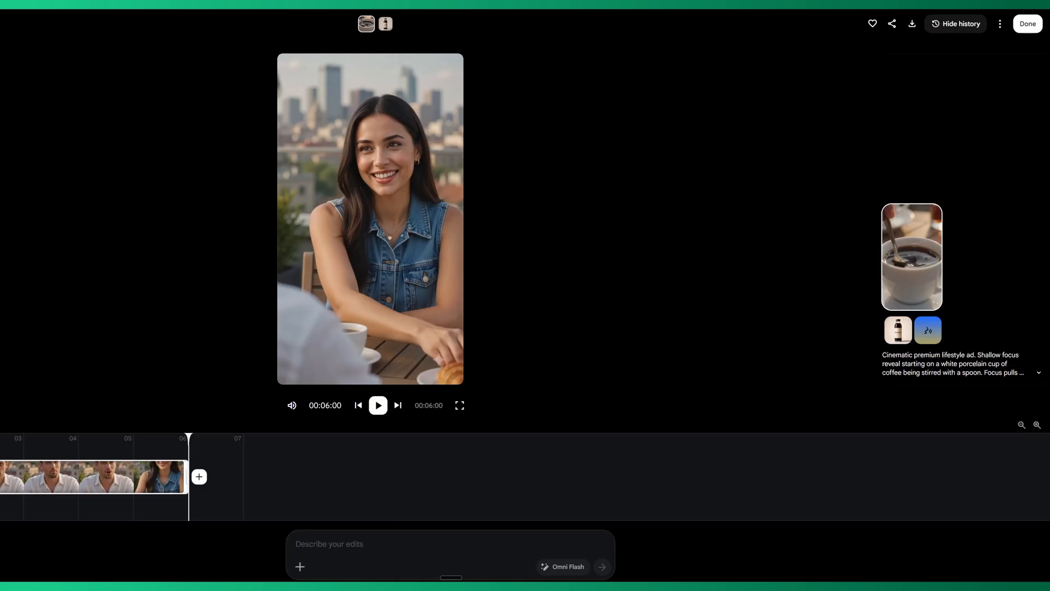
left_click(1028, 23)
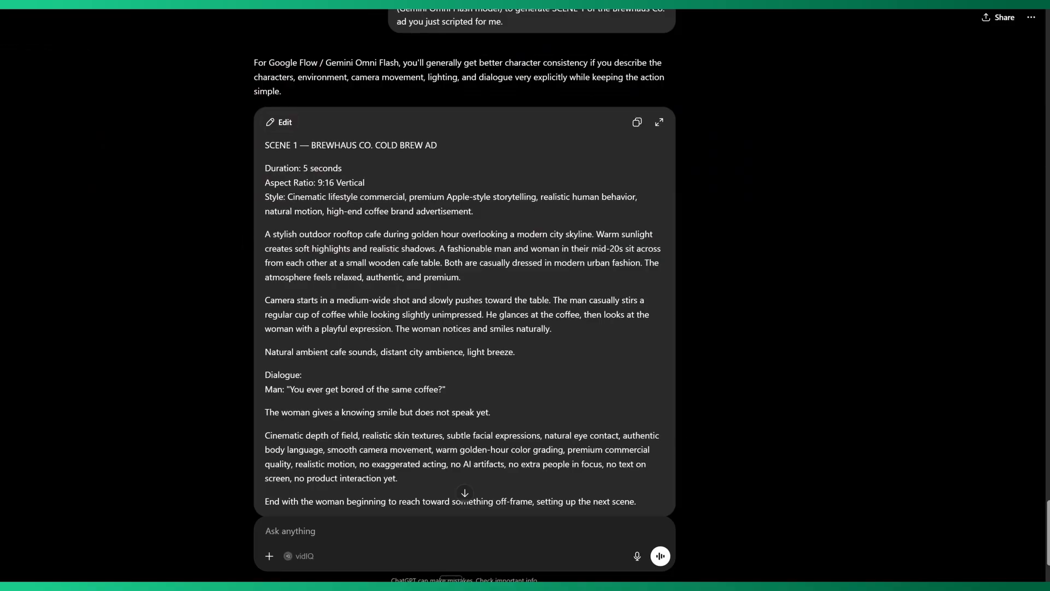
Switch to the ChatGPT script chat and send the request "ok. create the next scene".
left_click(349, 534)
type("o")
type("k. create the next s")
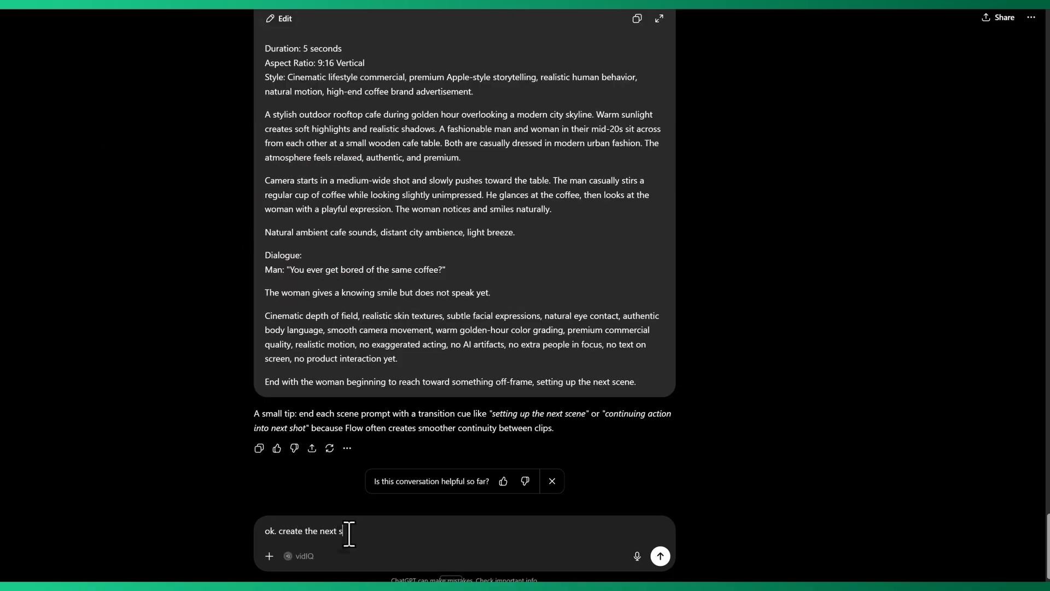
type("cene")
key("Return")
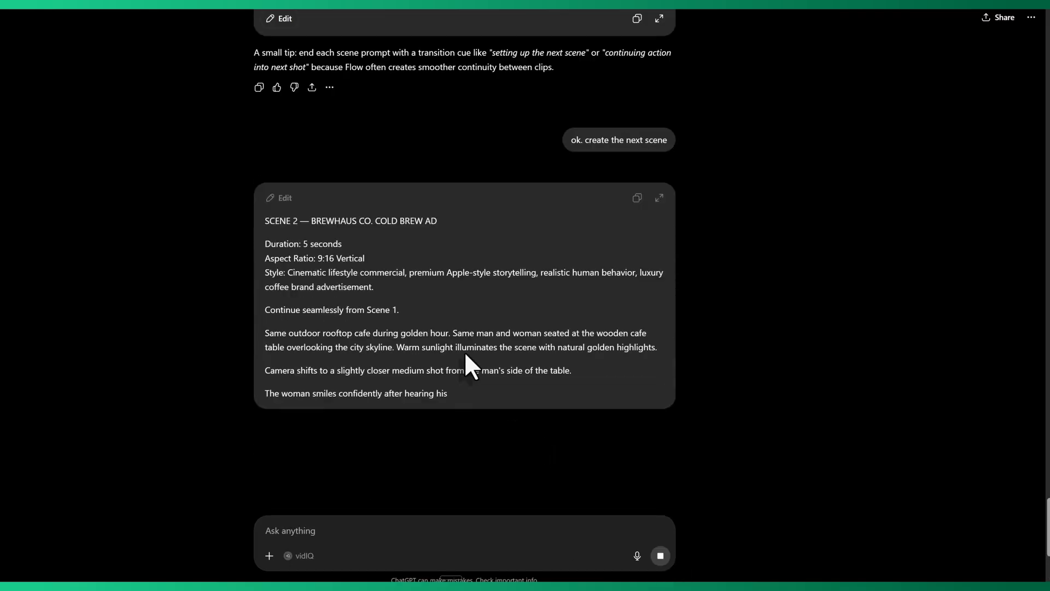
Copy the SCENE 2 prompt from ChatGPT and paste it into the Google Flow agent prompt.
scroll(513, 288, "down", 5)
scroll(512, 287, "up", 5)
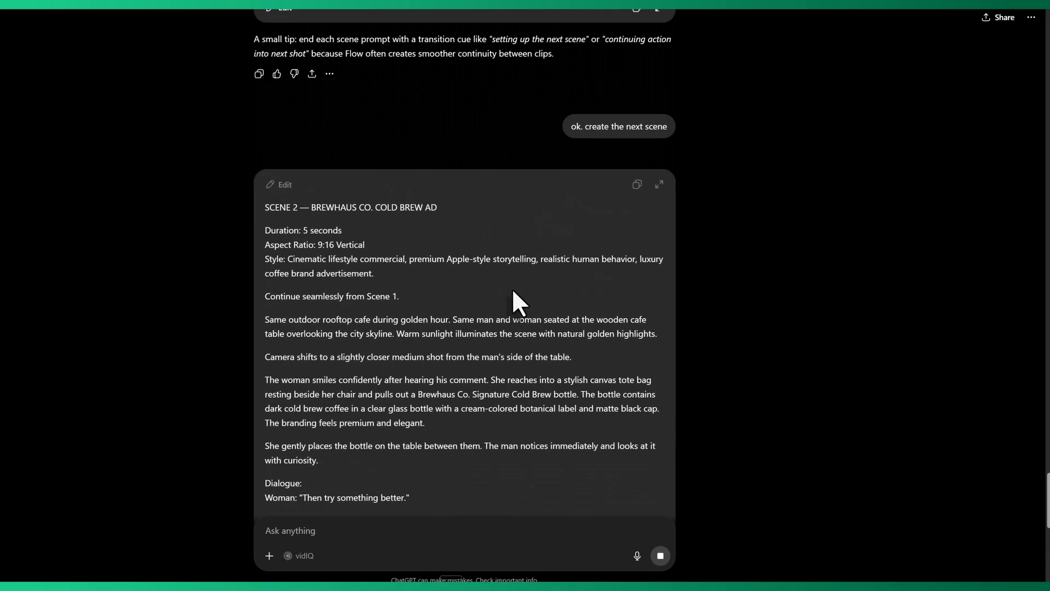
left_click(637, 198)
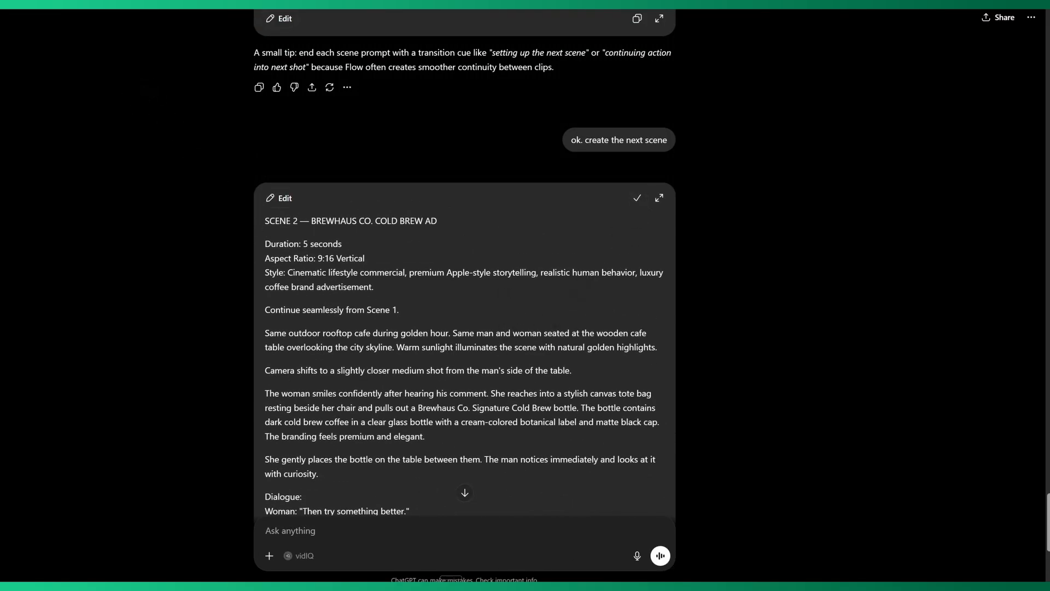
key("ctrl+Tab")
left_click(926, 536)
key("ctrl+v")
In the SCENE 2 rooftop cafe paragraph, replace "man" with brewhaus_guy_reference and "woman" with brewhaus_girl_reference.
scroll(960, 422, "up", 10)
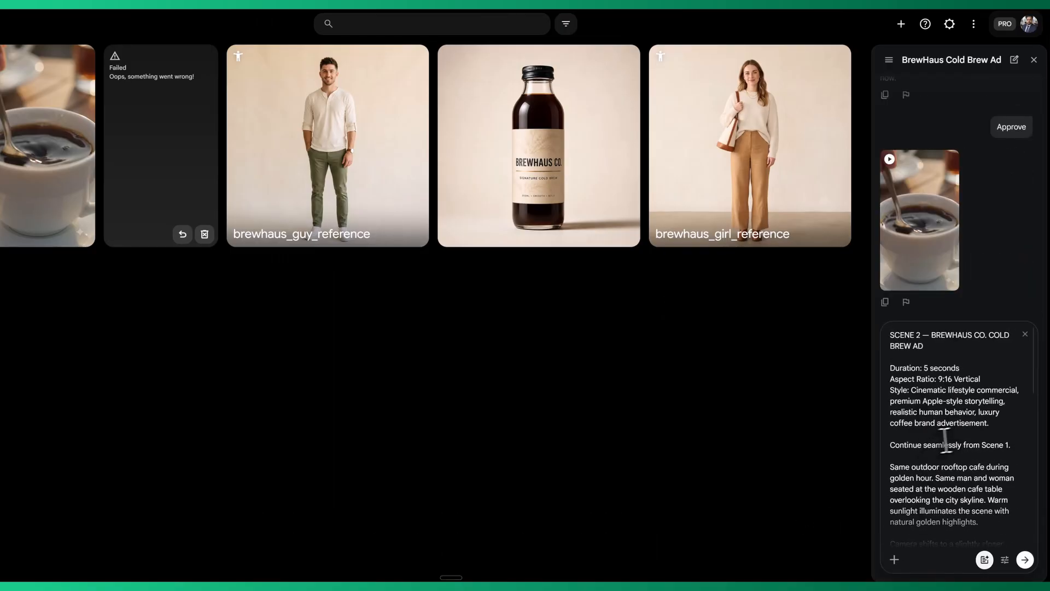
scroll(946, 440, "down", 1)
left_click_drag(972, 425, 957, 425)
type("@")
left_click(660, 111)
left_click(771, 81)
left_click(961, 297)
left_click_drag(1012, 446, 986, 446)
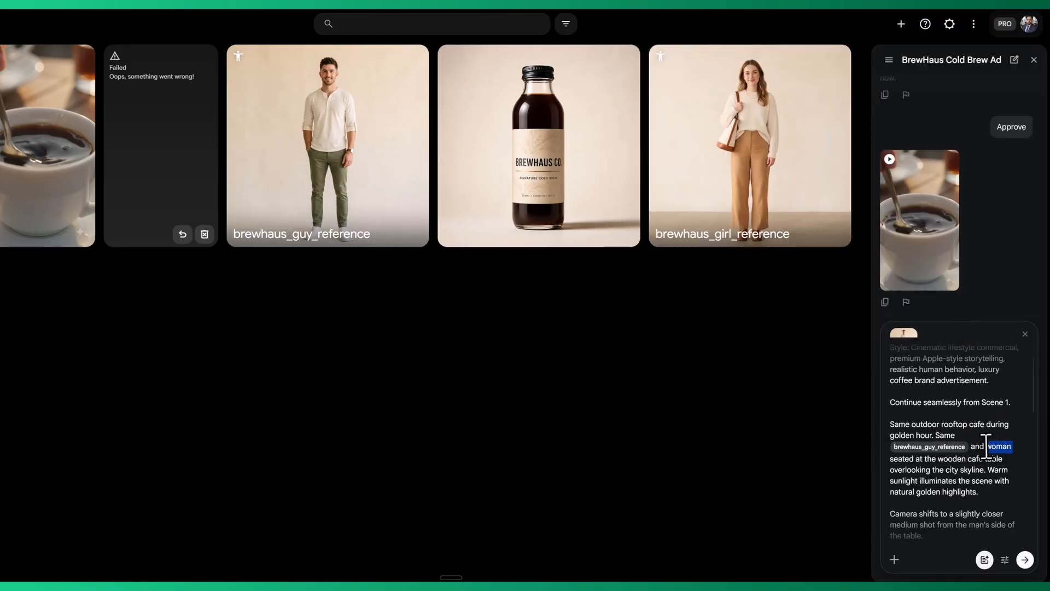
type("@")
left_click(771, 52)
Insert the brewhaus_produc_image reference before "Brewhaus Co. Signature Cold Brew bottle" and send the SCENE 2 prompt to the agent.
scroll(969, 471, "down", 2)
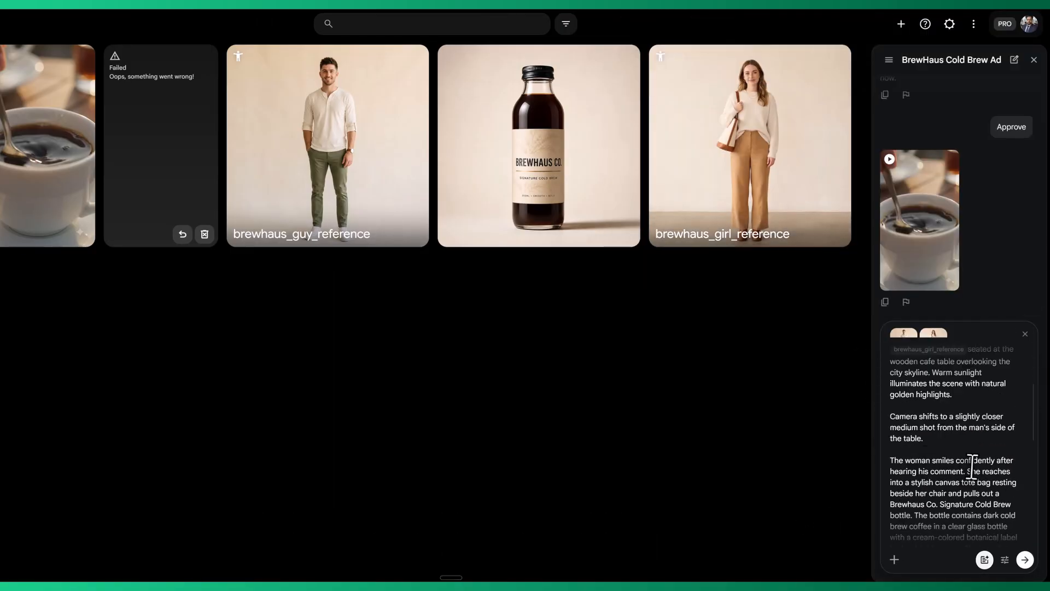
scroll(979, 473, "down", 1)
left_click(890, 450)
type("@")
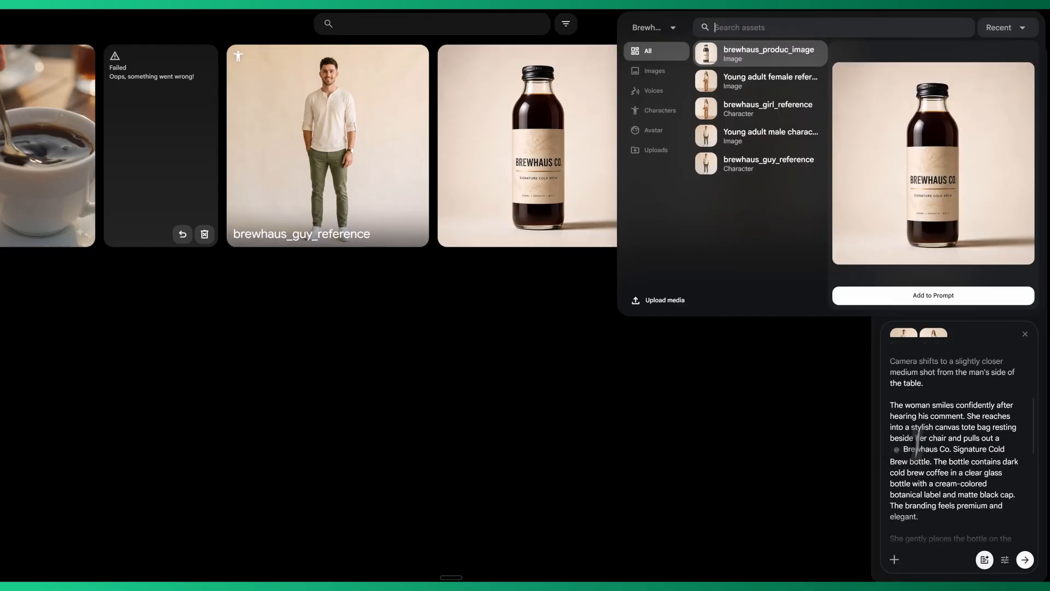
left_click(771, 48)
scroll(966, 469, "down", 5)
left_click(1024, 559)
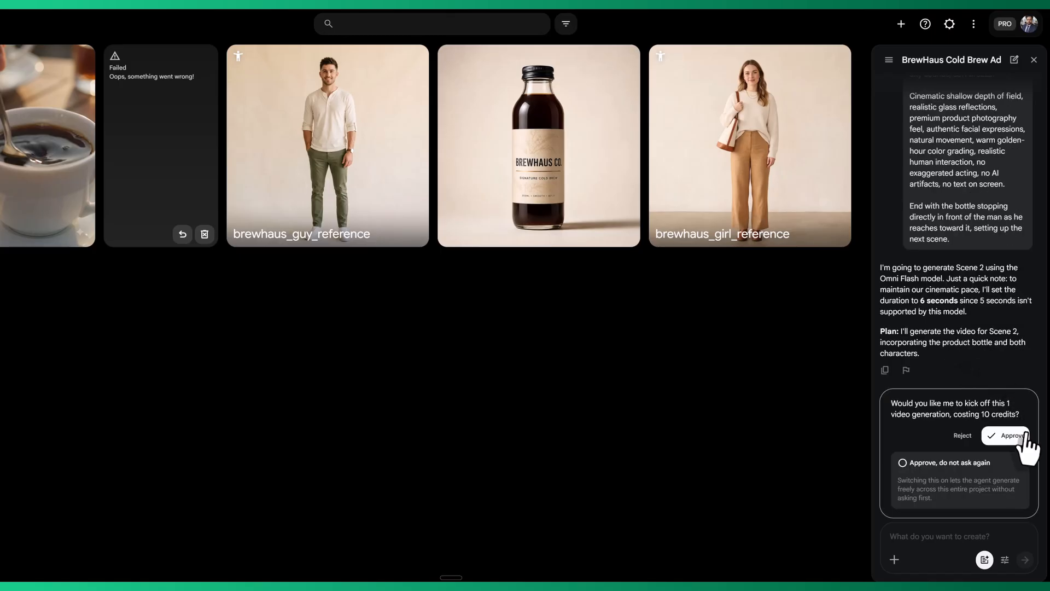
Generate Scene 2, and have the agent regenerate it with the same male character and same cloth because it continues the previous scene.
left_click(1013, 441)
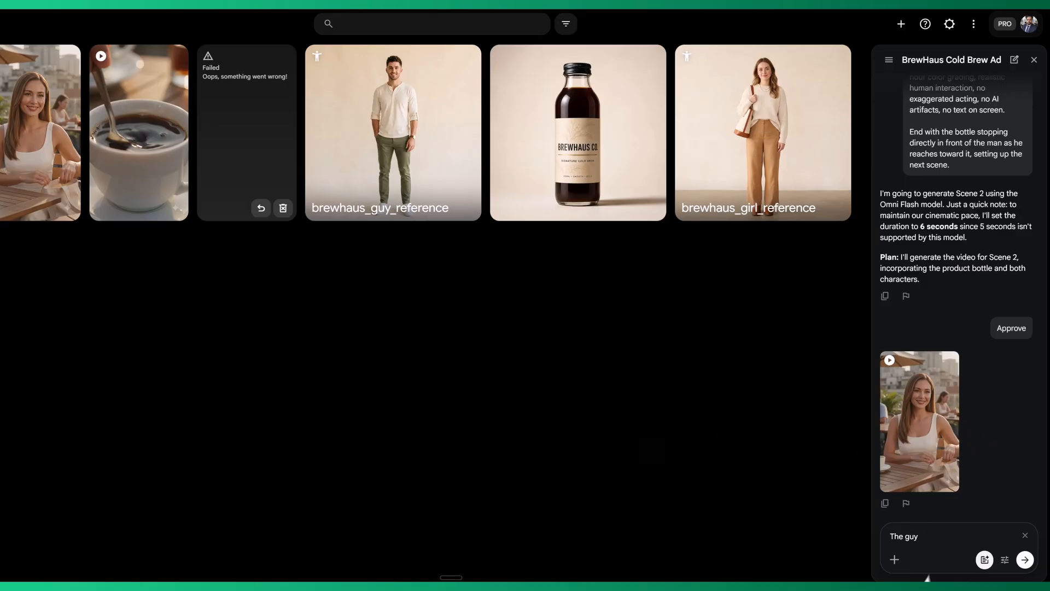
type("oth is changed. ")
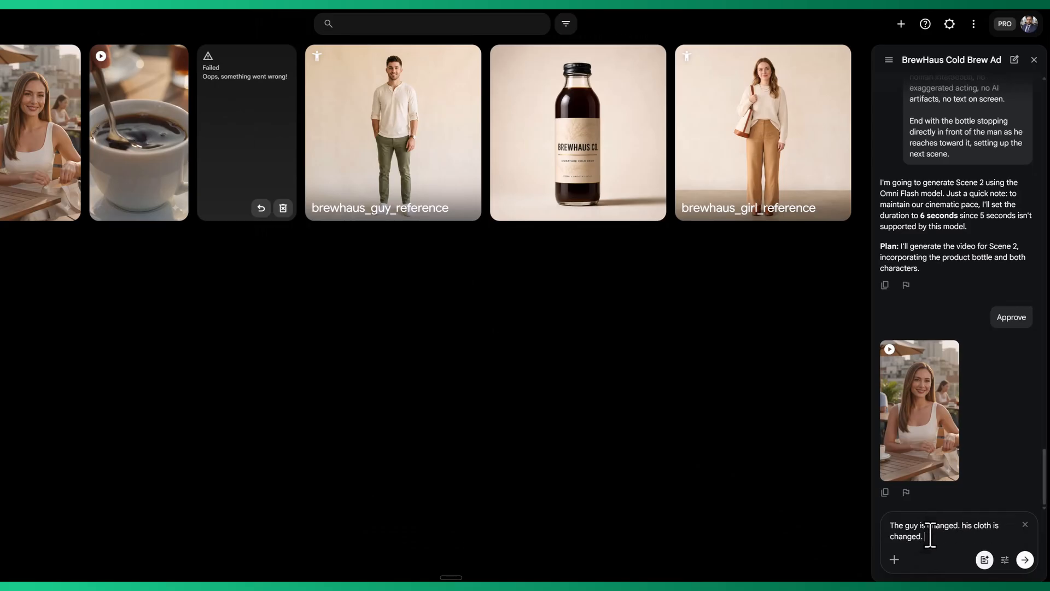
type("i wanted the same character with same cloth")
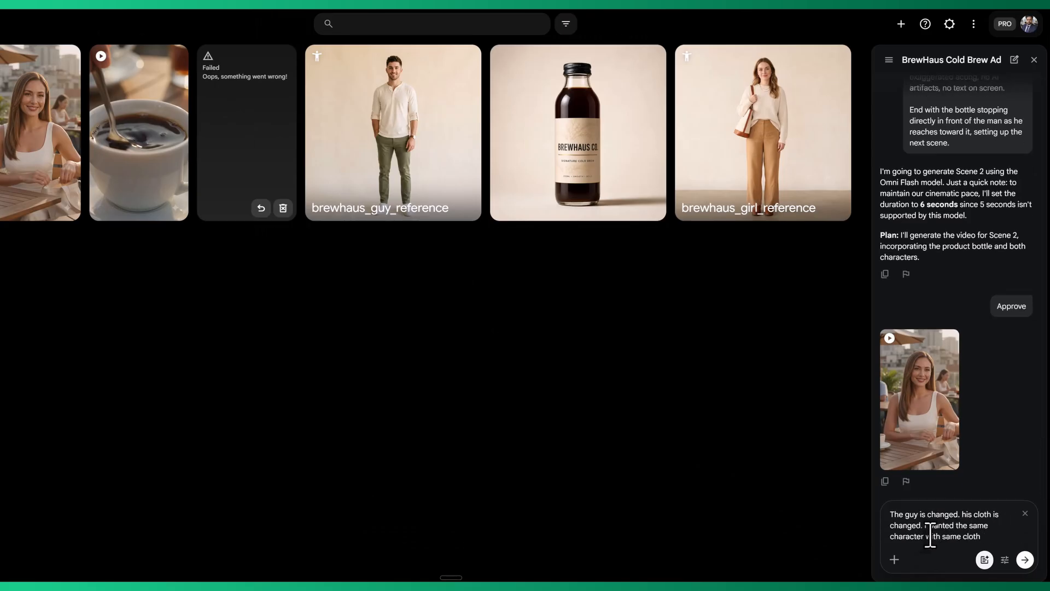
type(". because this is related to the pr")
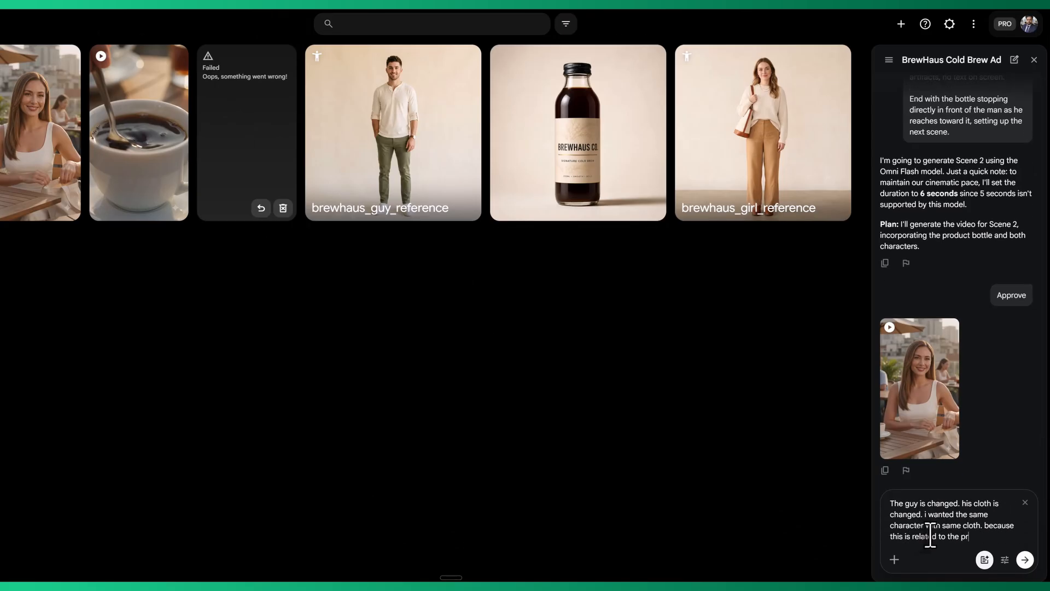
type("evious scene. not a seperate one.")
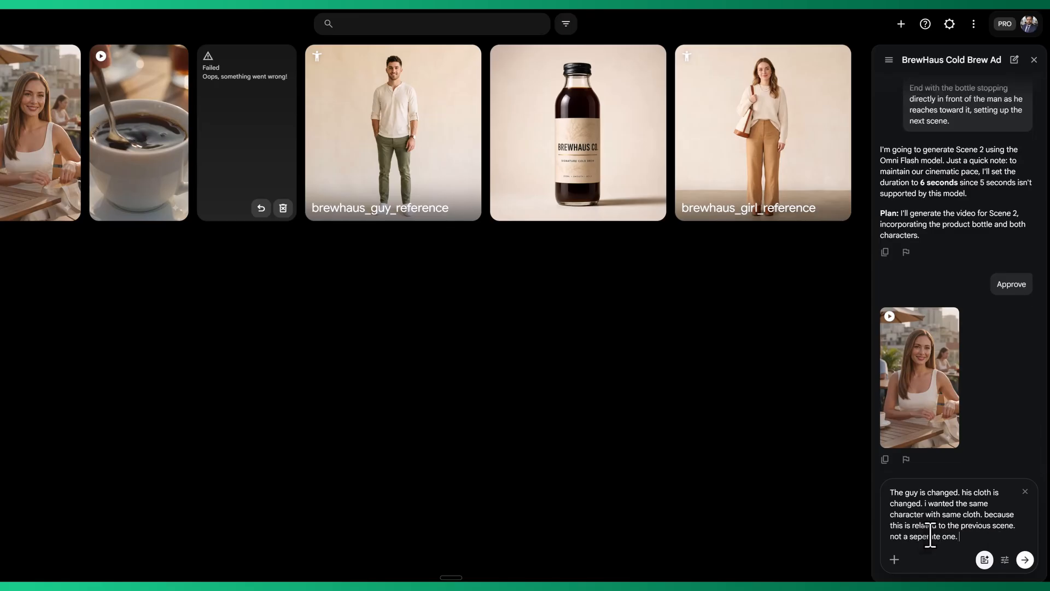
key("Return")
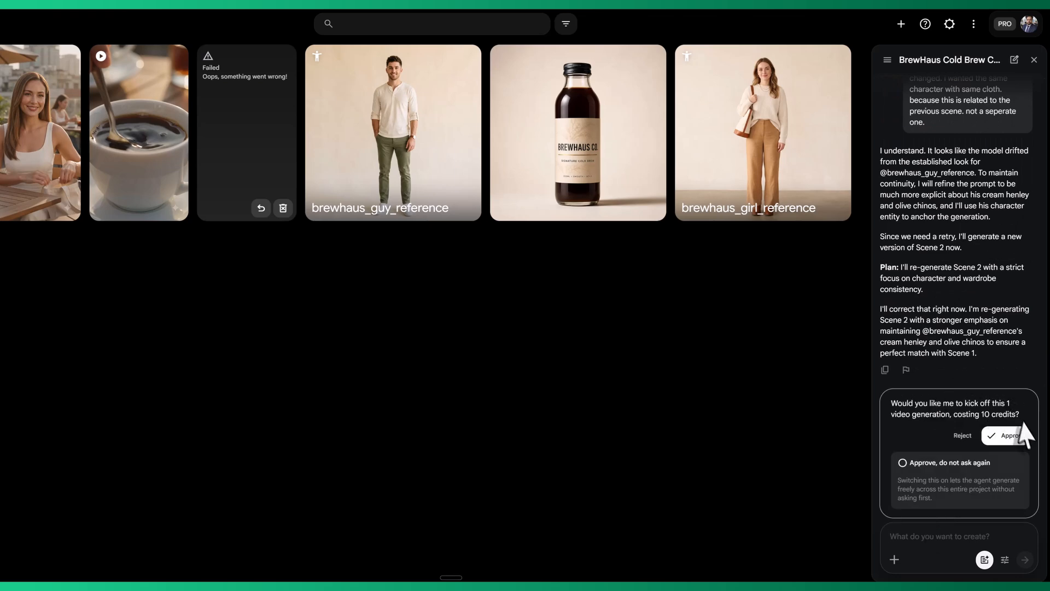
left_click(1017, 435)
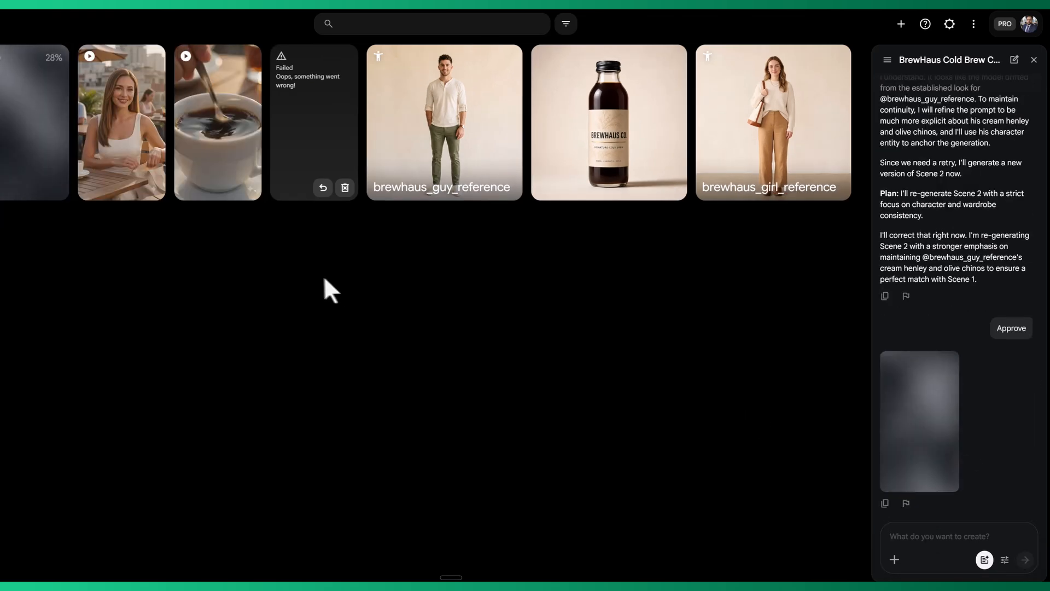
Play the first Scene 2 video, the regenerated Scene 2 video and the Scene 1 coffee cup video to compare the characters.
left_click(112, 134)
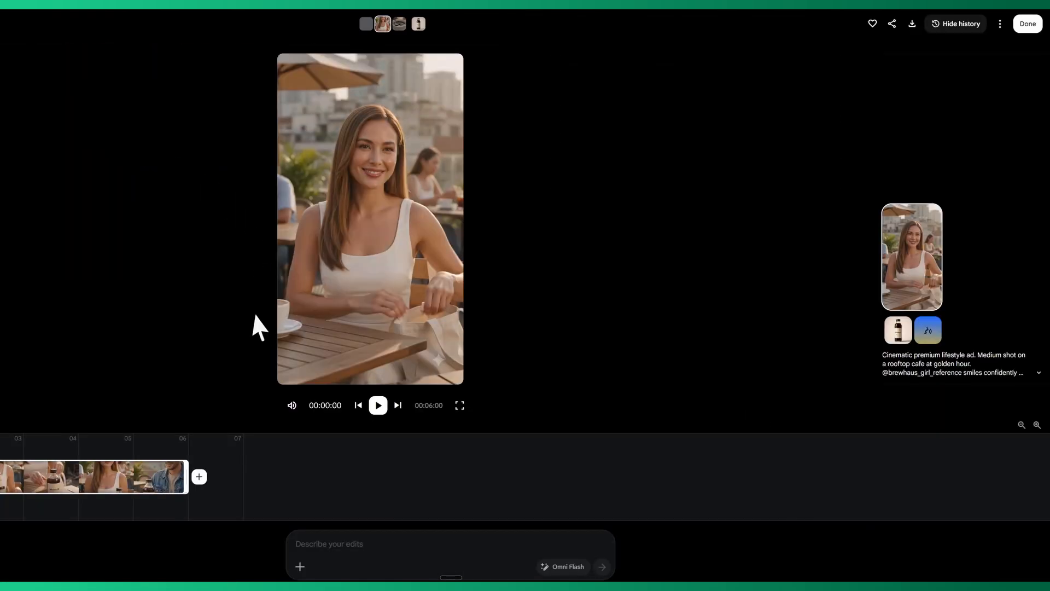
left_click(378, 406)
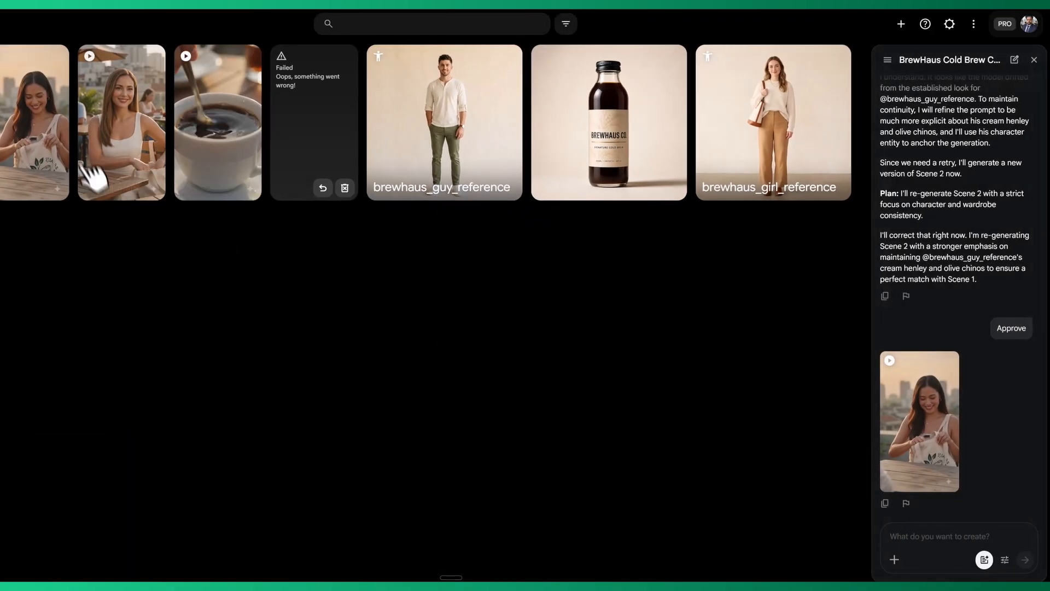
left_click(35, 110)
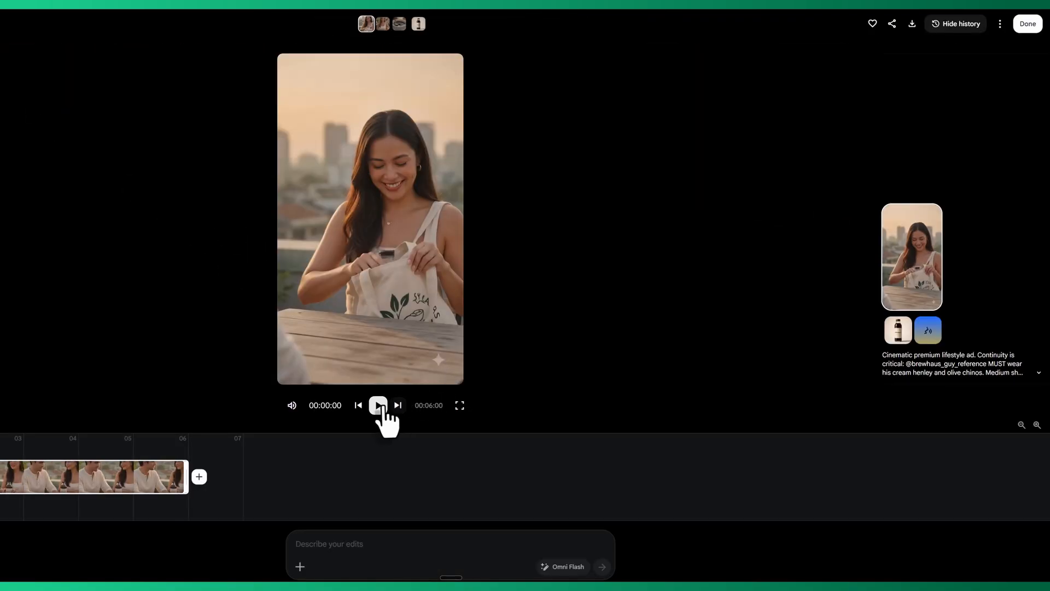
left_click(378, 406)
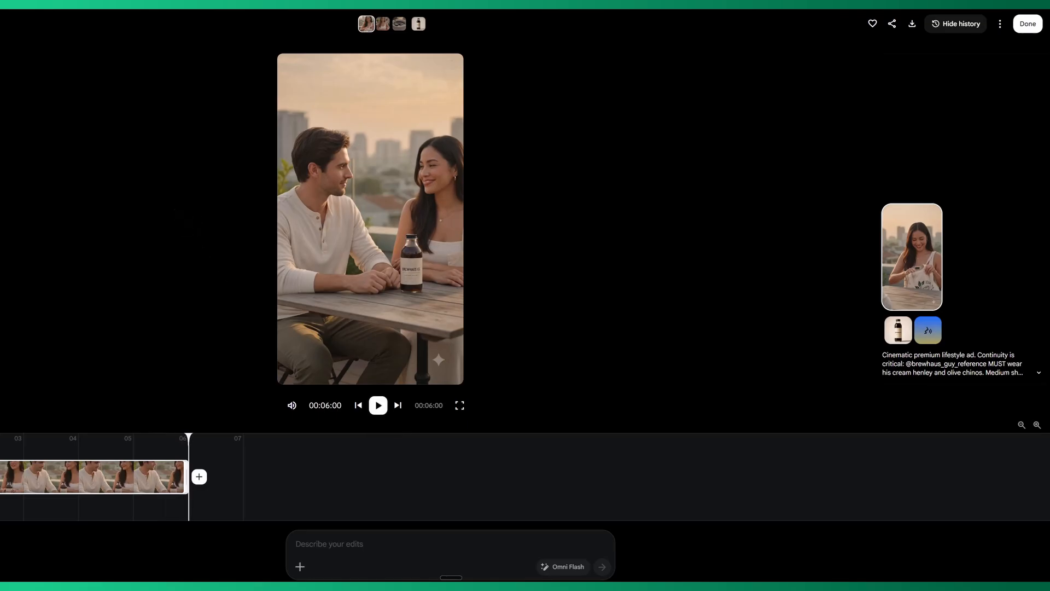
key("alt+Left")
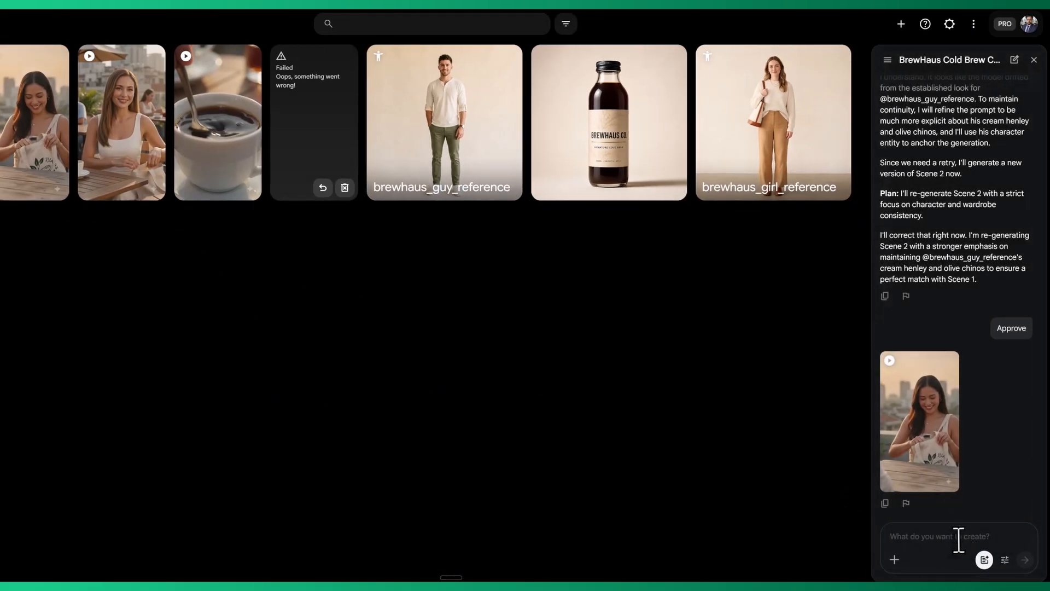
left_click(222, 139)
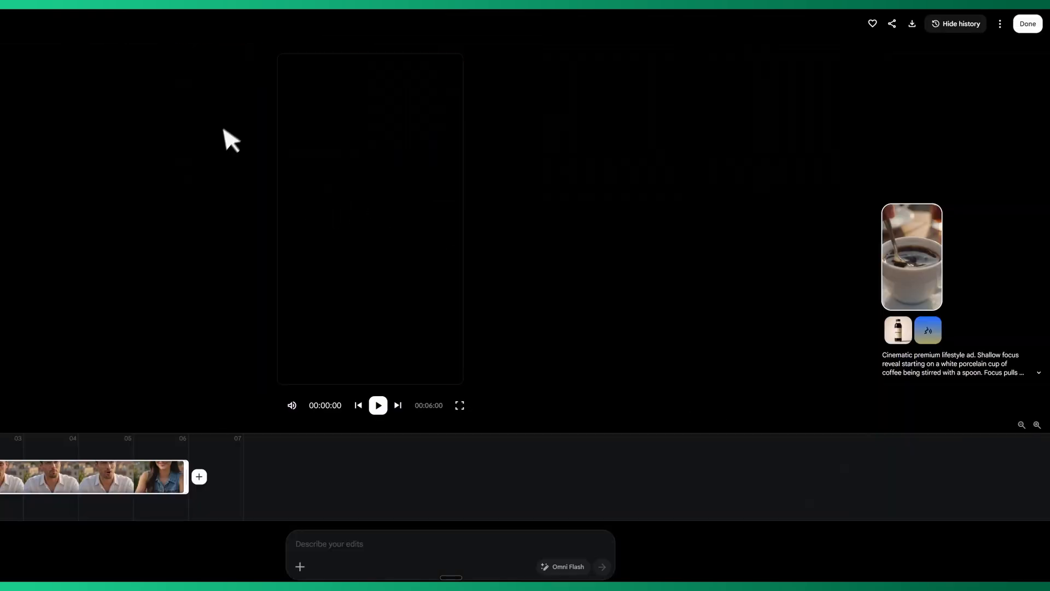
left_click(380, 409)
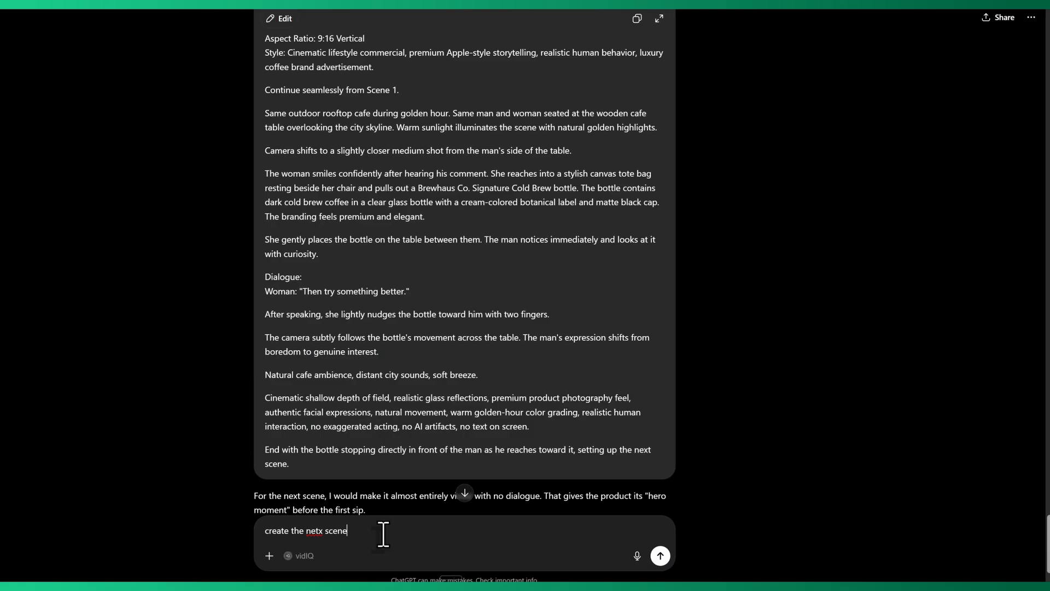
In ChatGPT, send the request "create the netx scene" and copy the resulting Scene 3 prompt.
key("Return")
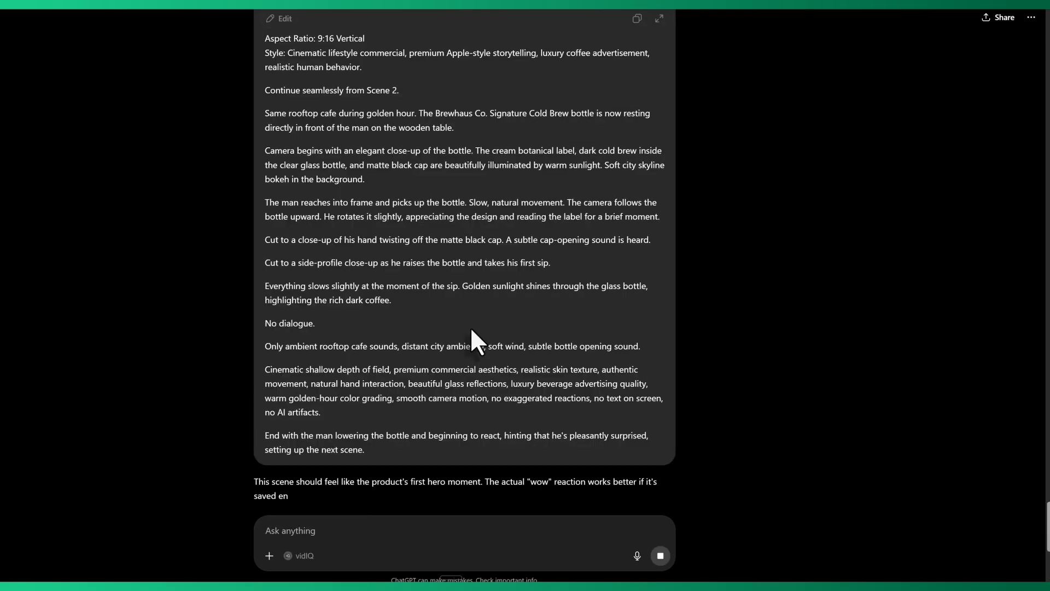
scroll(469, 340, "up", 4)
left_click(635, 200)
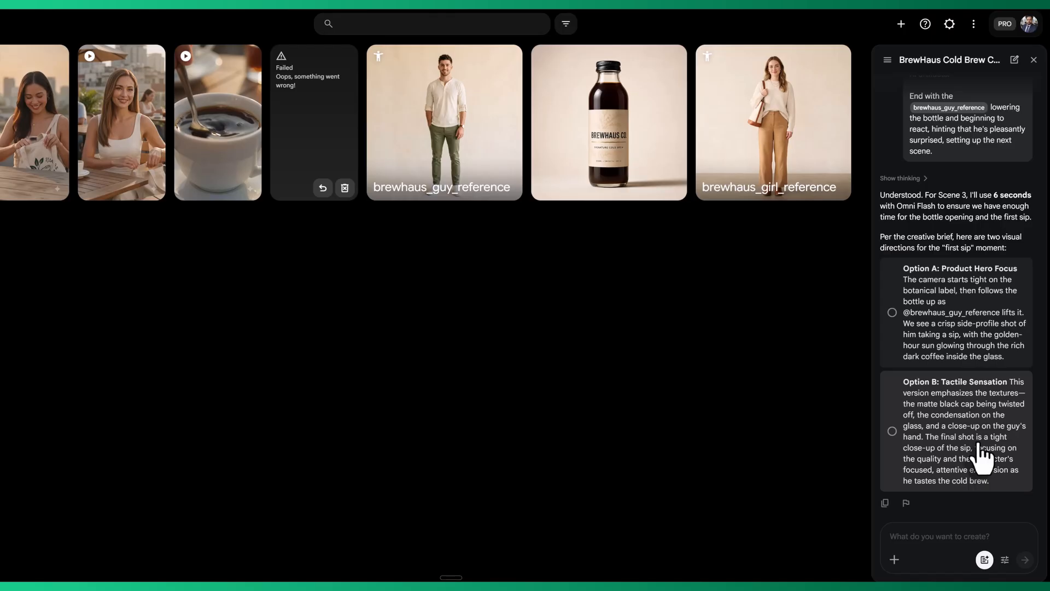
Choose "Option B: Tactile Sensation" for Scene 3 in the Google Flow agent and play the generated video.
left_click(892, 431)
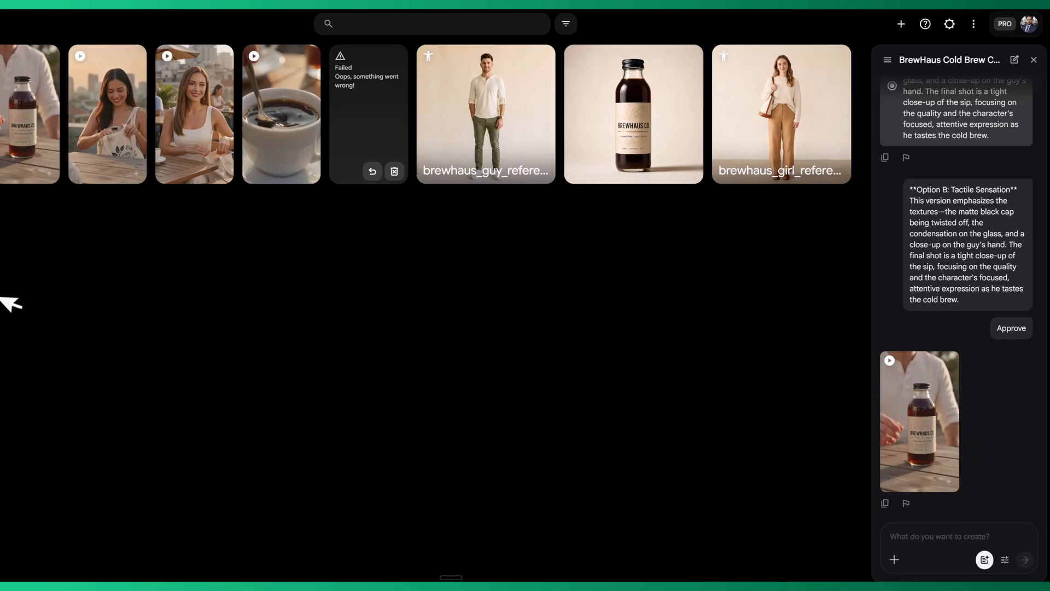
mouse_move(17, 162)
left_click(23, 143)
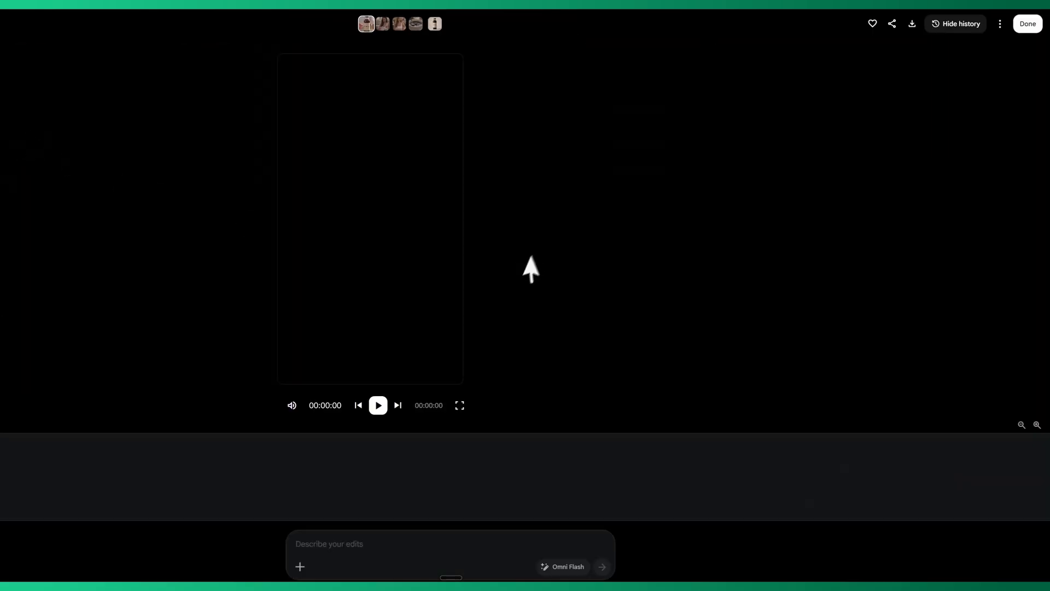
left_click(378, 405)
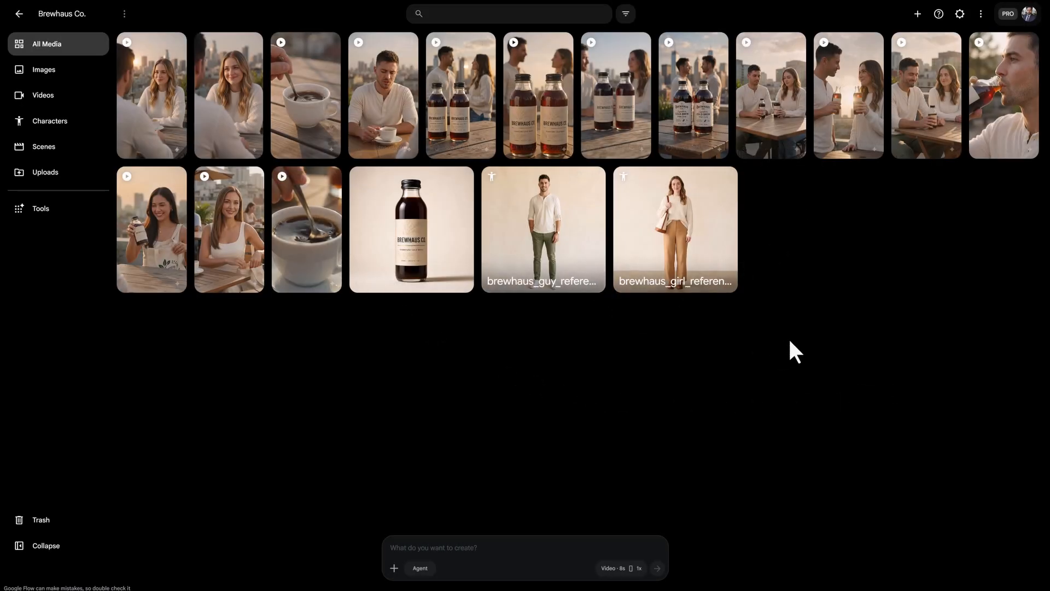
Download the second-row coffee cup stirring video to the SCENESS folder with the file name 1.
left_click(328, 178)
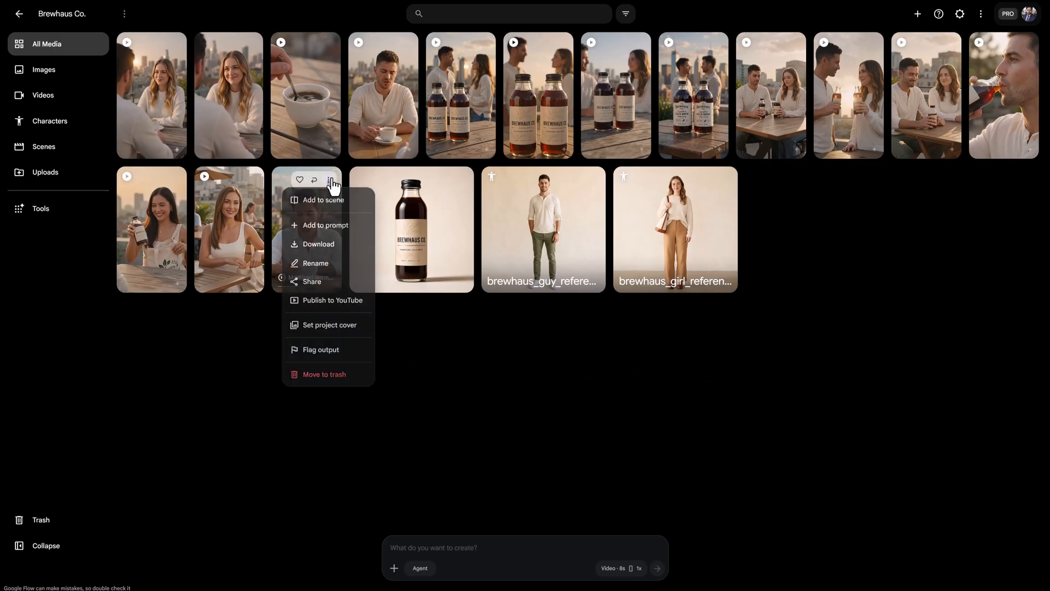
left_click(319, 243)
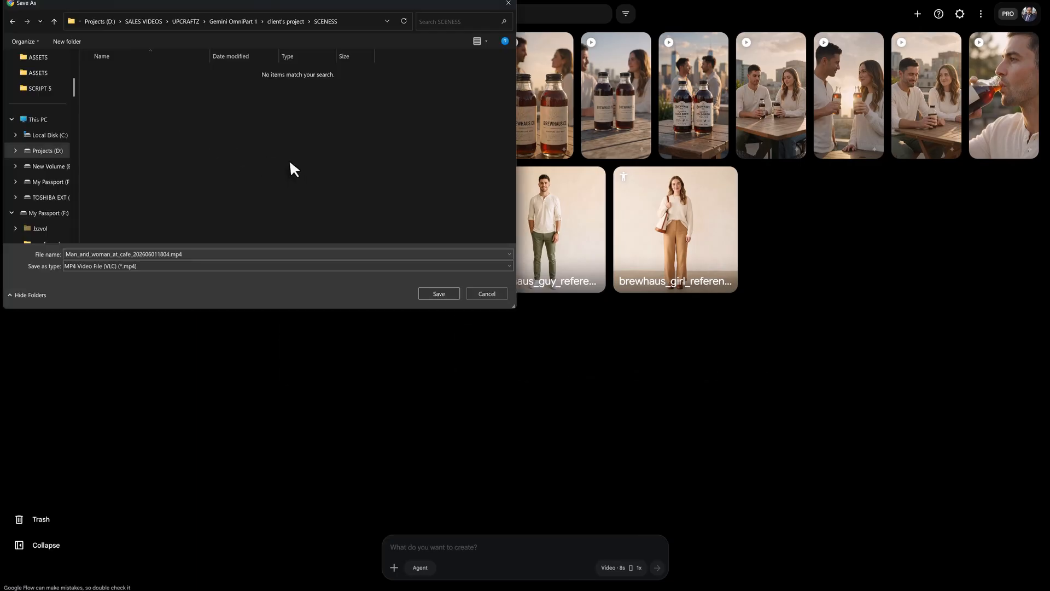
left_click(264, 255)
type("1")
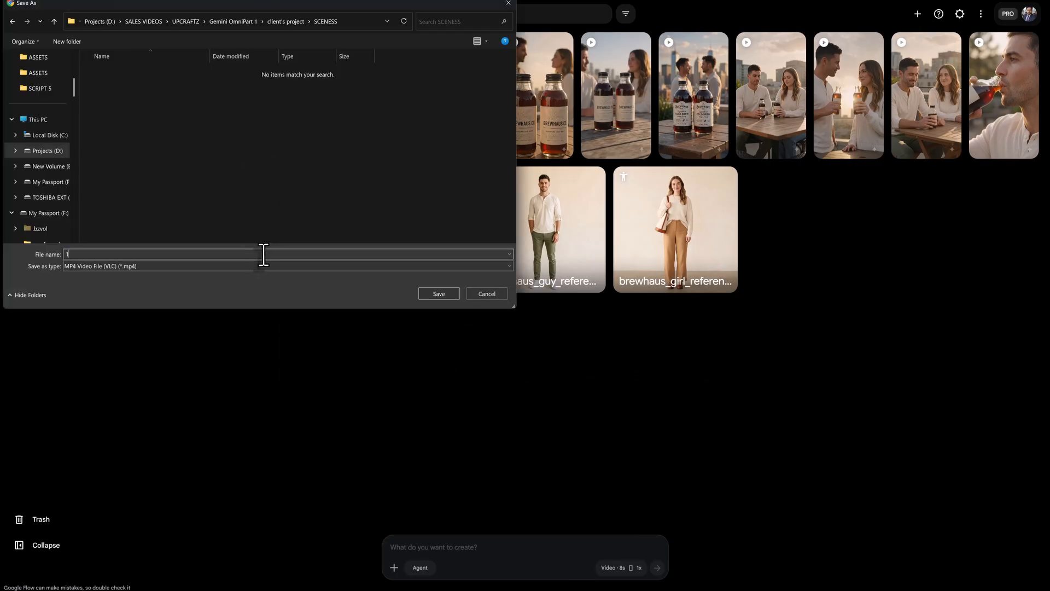
left_click(437, 293)
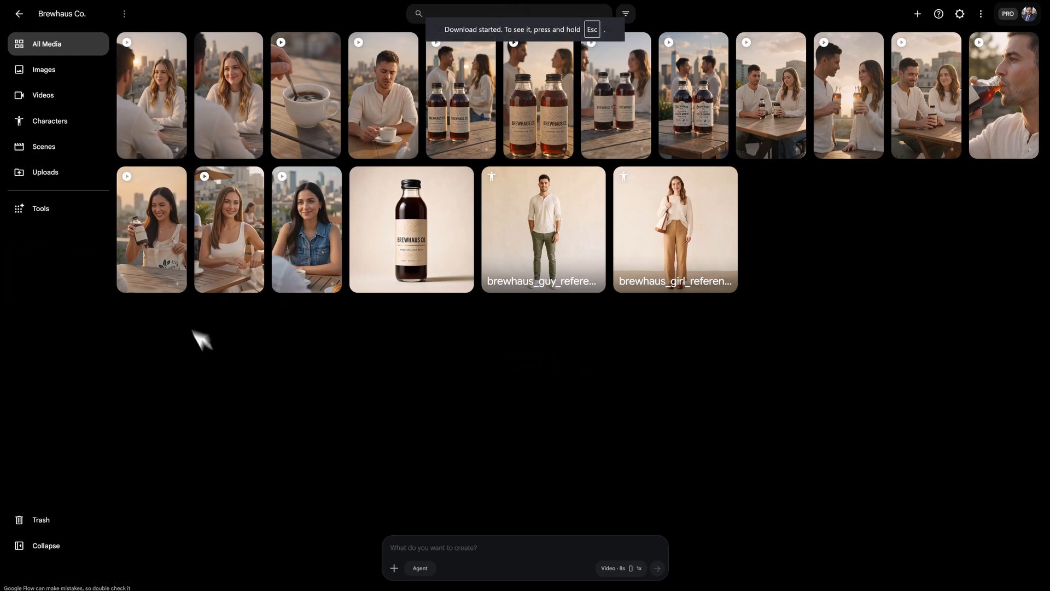
Download the video of the dark-haired woman with the tote bag to the SCENESS folder with the file name 2.
left_click(173, 180)
mouse_move(184, 245)
left_click(241, 282)
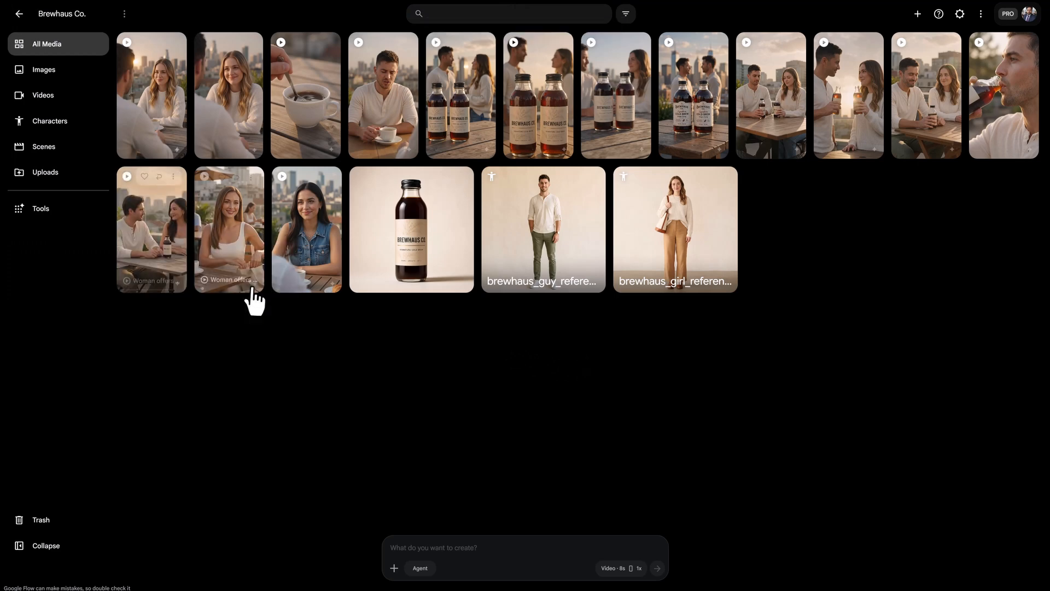
type("2")
left_click(438, 294)
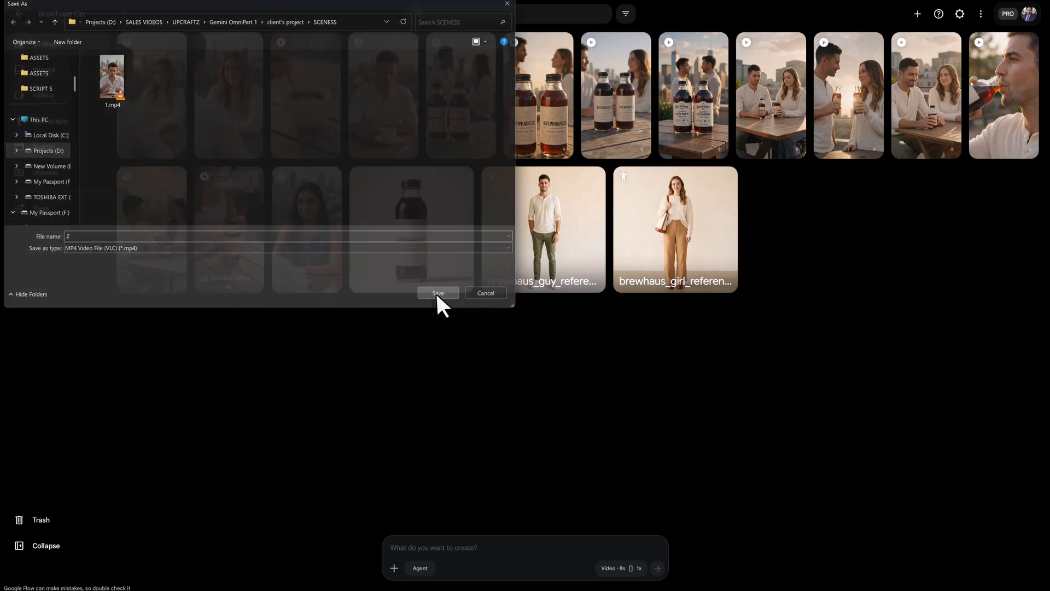
Download the video of the man drinking from the bottle at 720p original size with the file name 3.
left_click(1026, 45)
left_click(994, 109)
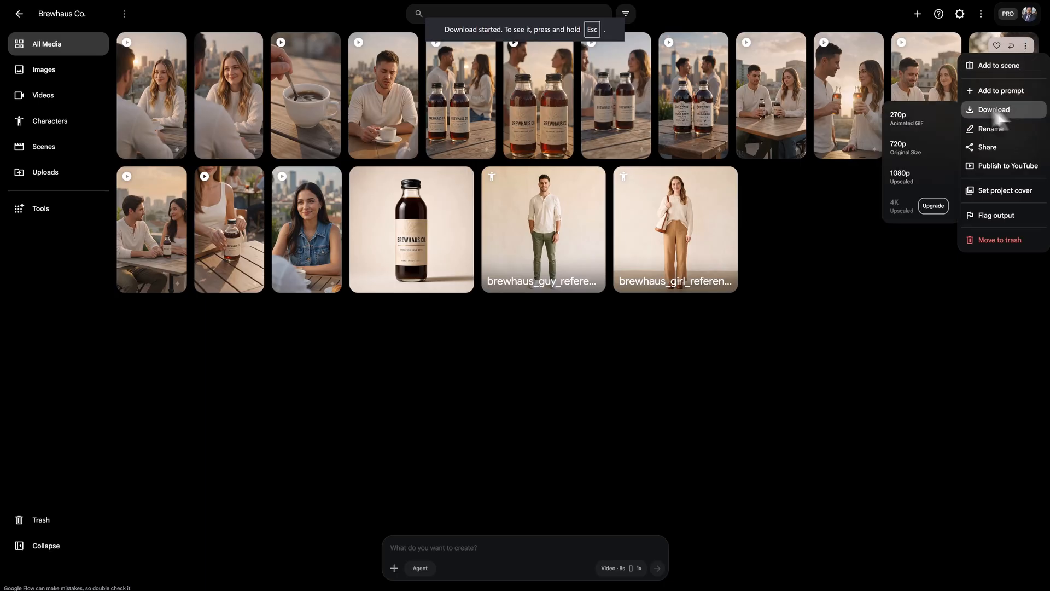
left_click(910, 159)
type("3")
left_click(439, 293)
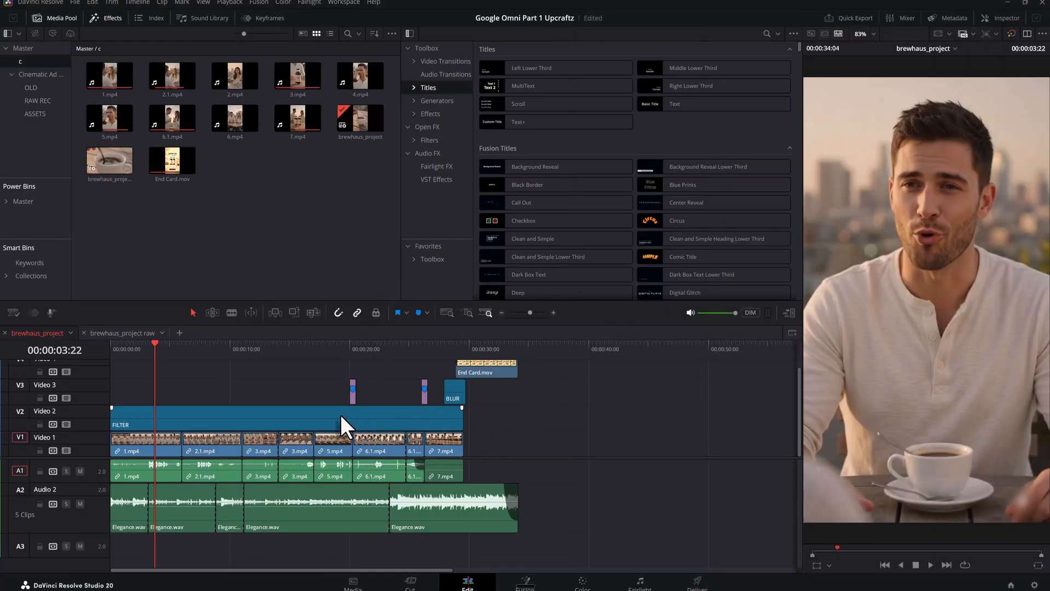
In DaVinci Resolve, open the "brewhaus_project raw" timeline and play the unedited clips from the start.
left_click(120, 333)
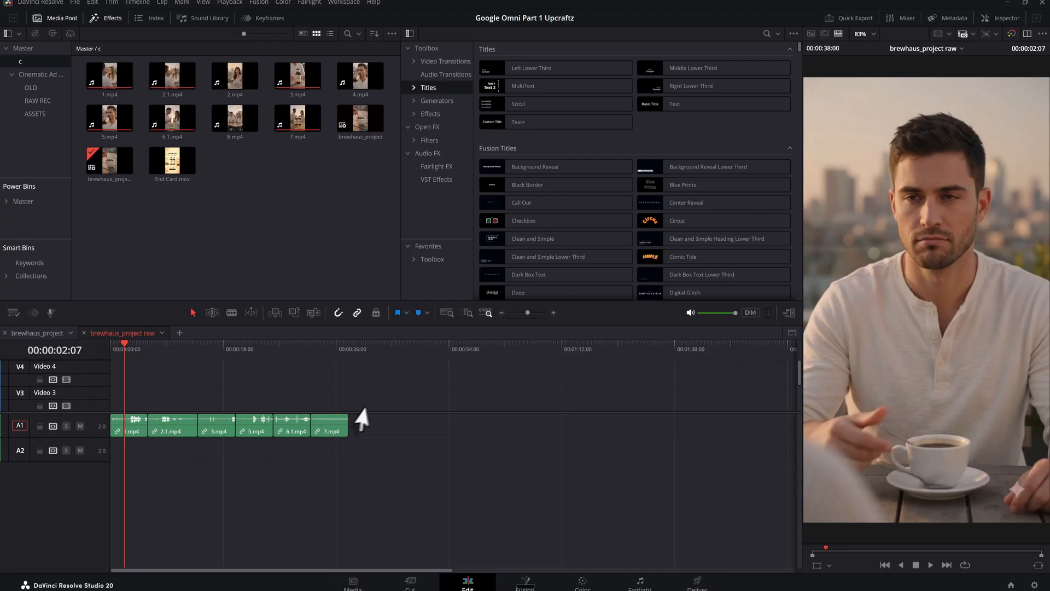
scroll(382, 403, "down", 2)
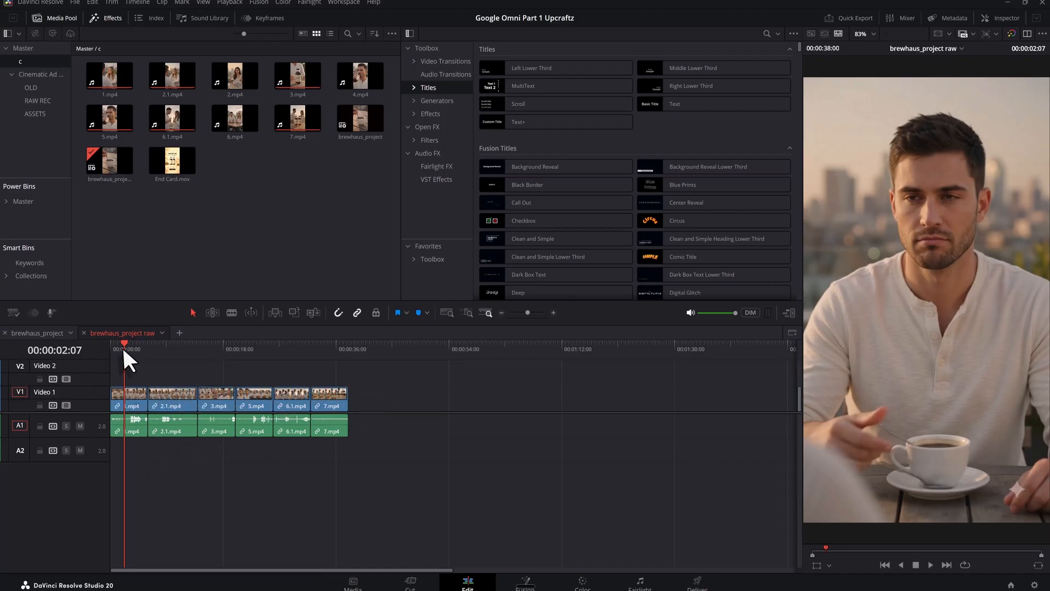
left_click_drag(124, 350, 108, 349)
key("space")
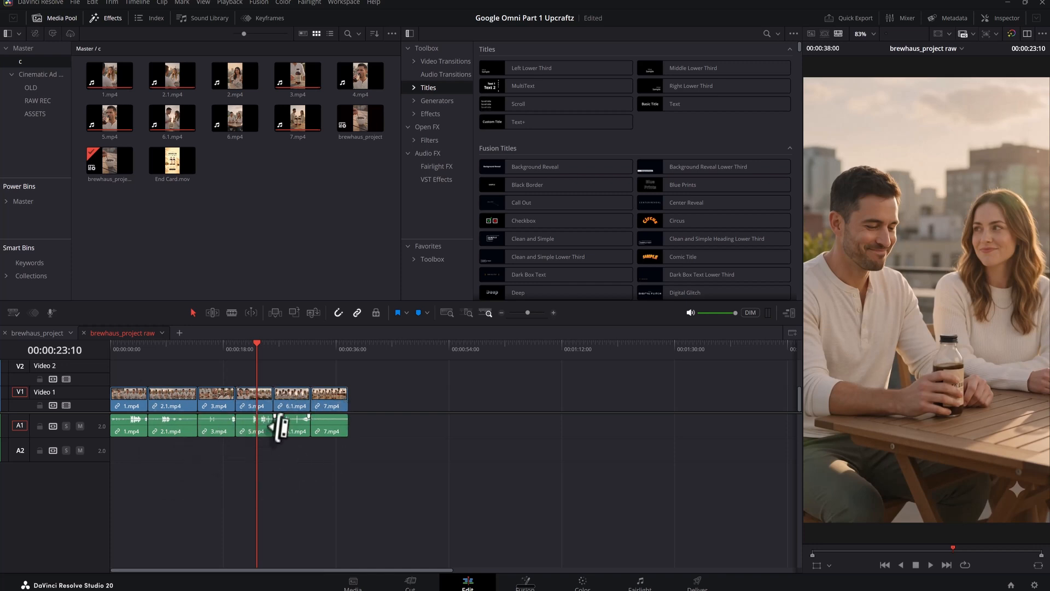
Open the brewhaus_project timeline, select the second Elegance.wav clip on Audio 2 and review that part of the edit.
left_click(44, 334)
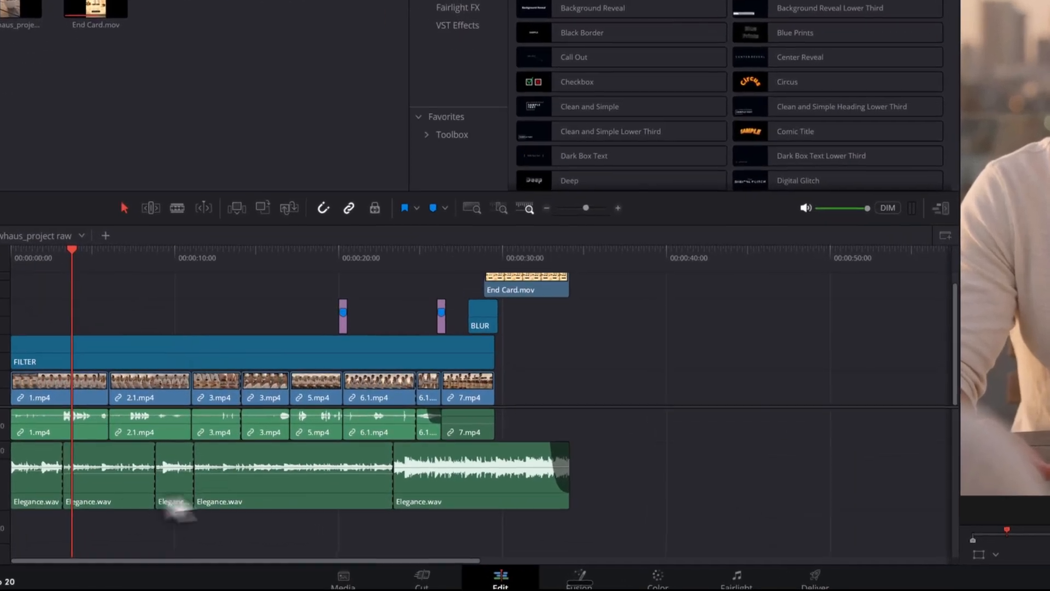
left_click(103, 502)
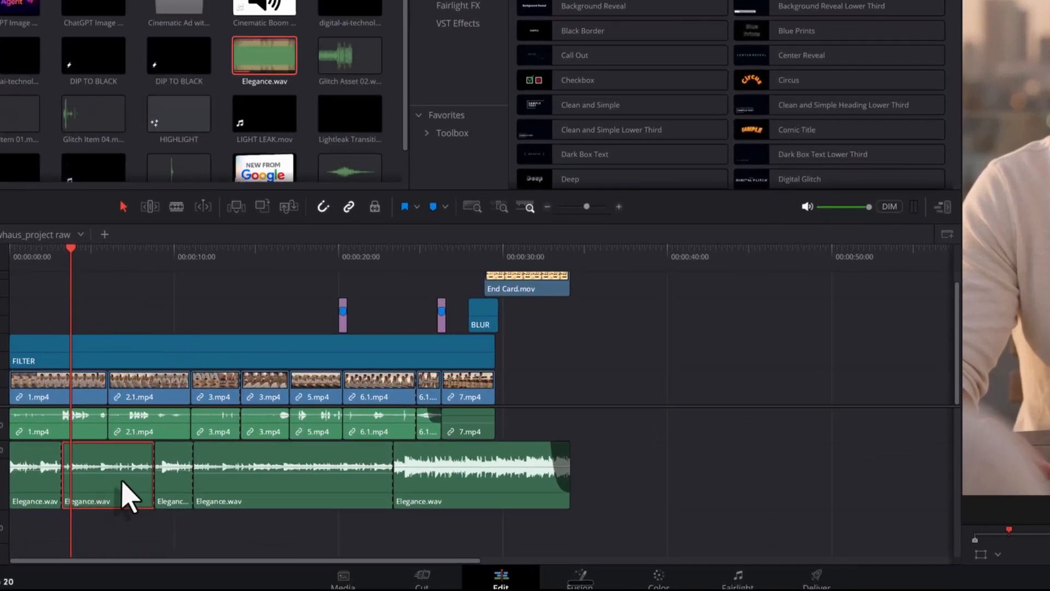
left_click(97, 257)
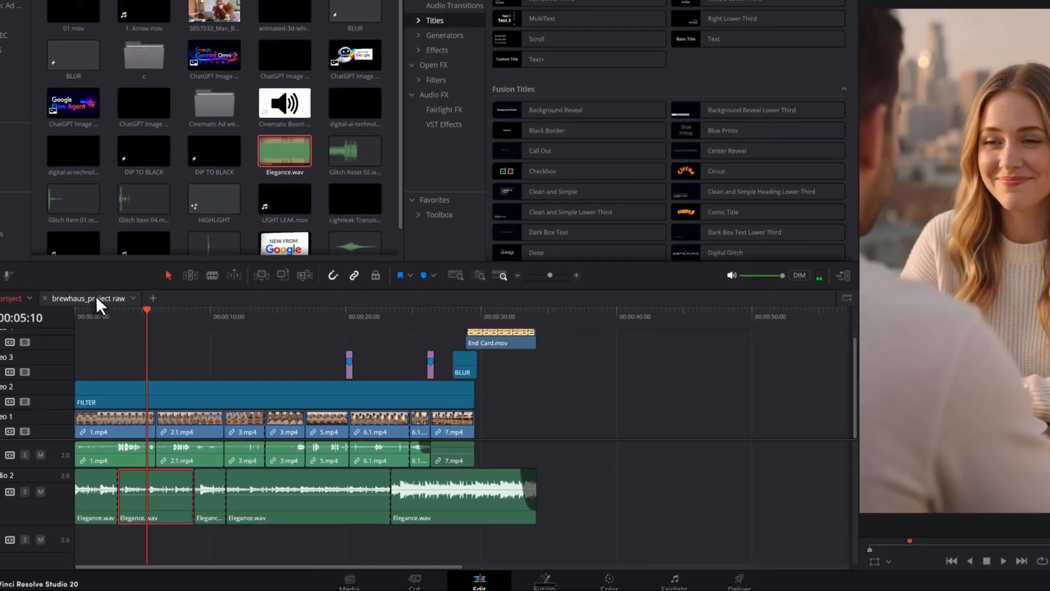
Review the "brewhaus_project raw" timeline again, and return to the brewhaus_project timeline with the playhead at the very start.
left_click(47, 234)
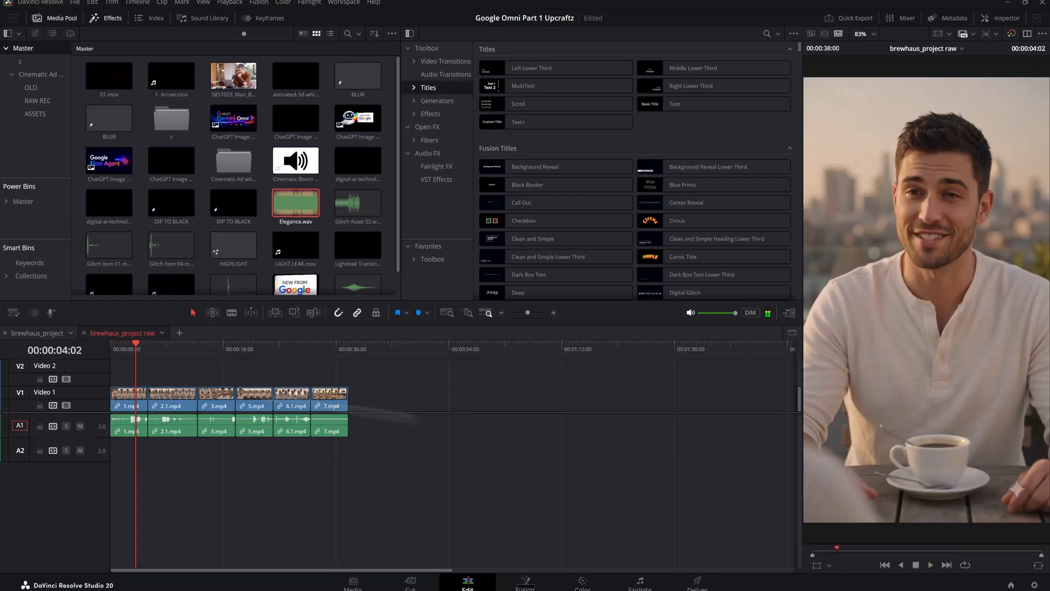
key("space")
left_click(46, 333)
left_click_drag(121, 347, 111, 349)
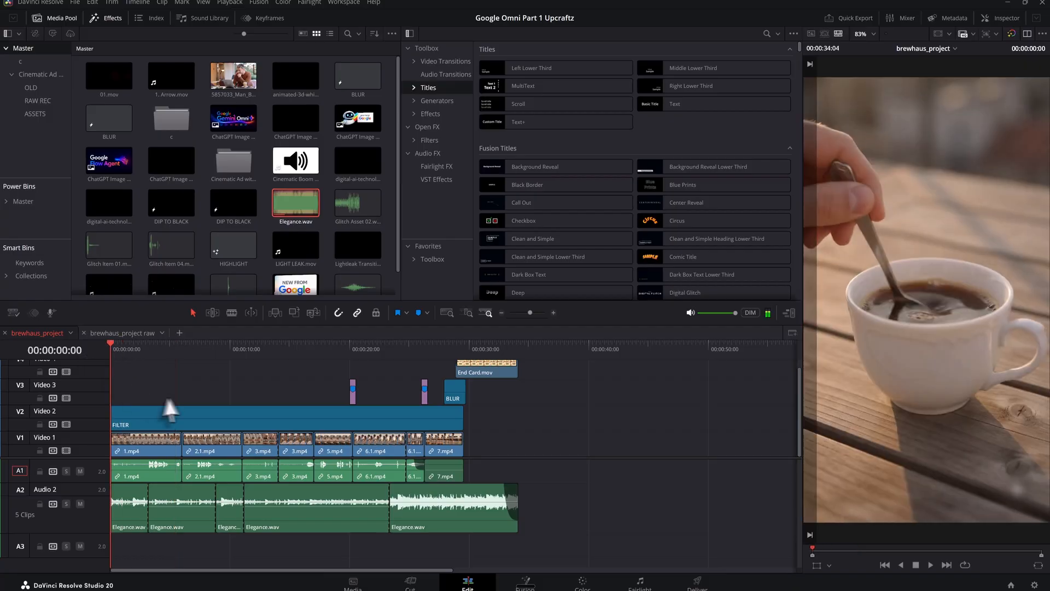
Play the edit to about 10 seconds and enable Dynamic Zoom on the 2.1.mp4 clip.
key("space")
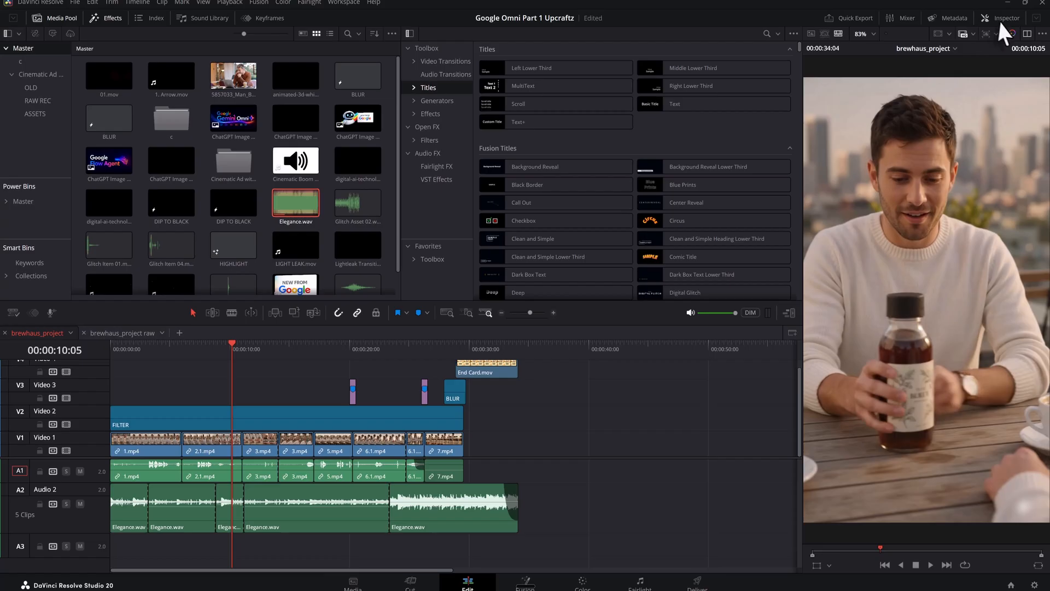
left_click(1000, 21)
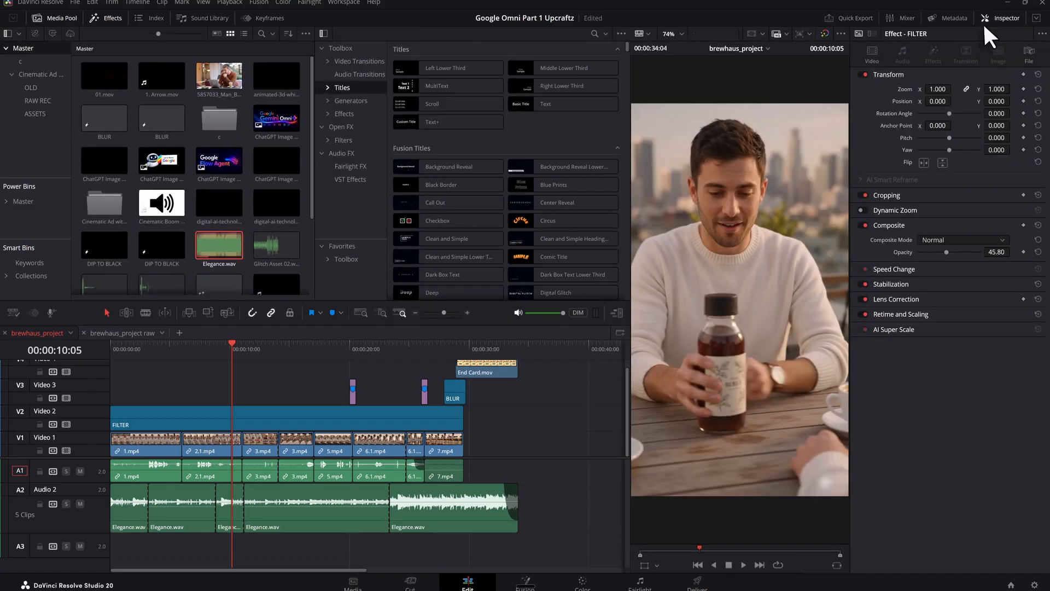
left_click(201, 447)
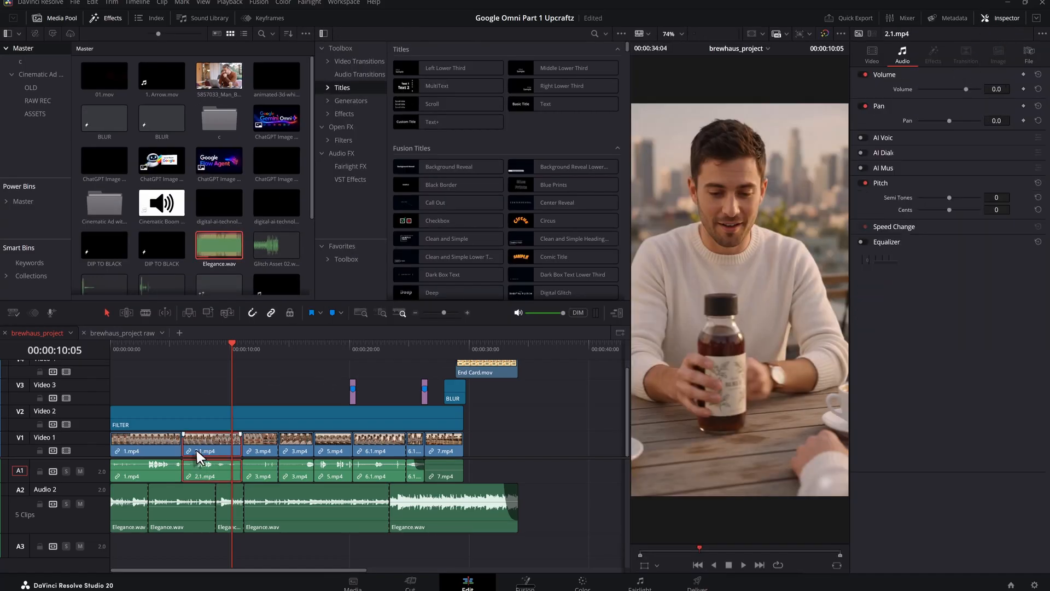
left_click(875, 57)
left_click(865, 212)
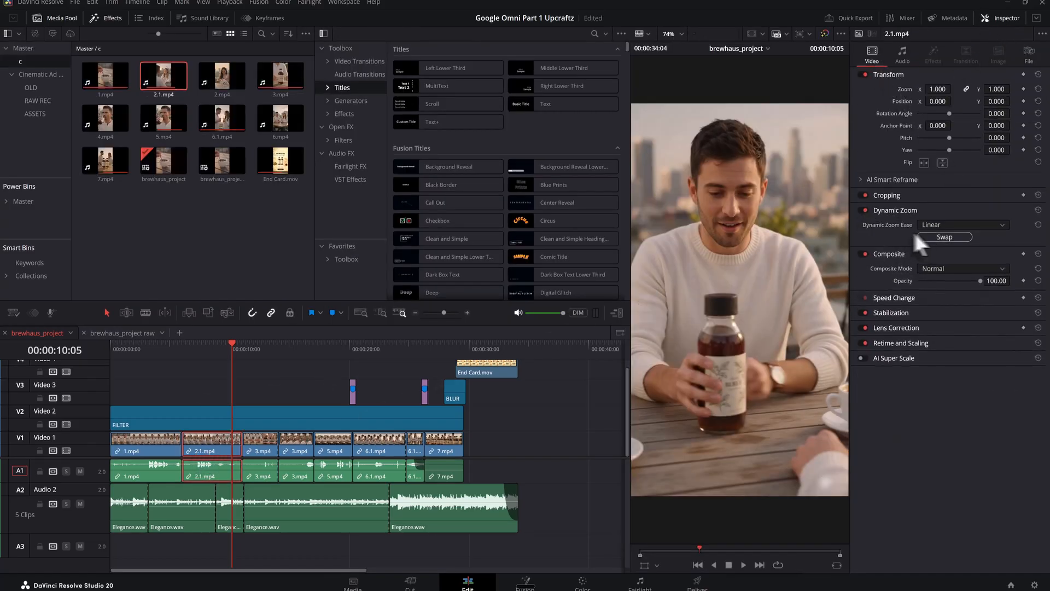
Play the brewhaus_project timeline from the first 3.mp4 clip to the bottle toast in the 6.1.mp4 clip.
left_click(504, 445)
left_click_drag(231, 345, 270, 354)
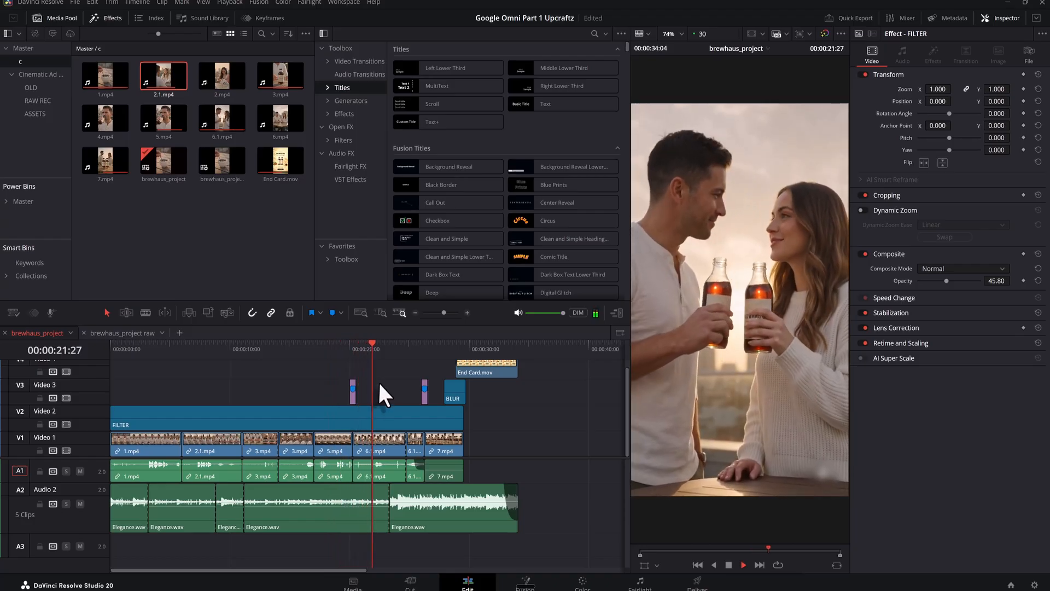
key("space")
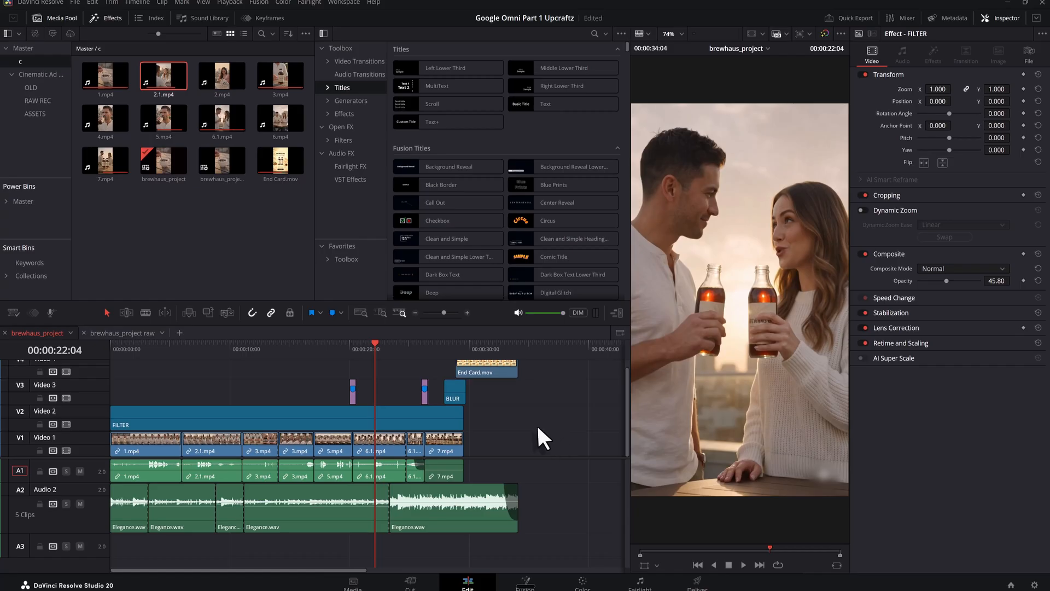
Select the first DIP TO BLACK clip on Video 3 and replay the transition between the 5.mp4 and 6.1.mp4 clips.
left_click(352, 398)
left_click(351, 350)
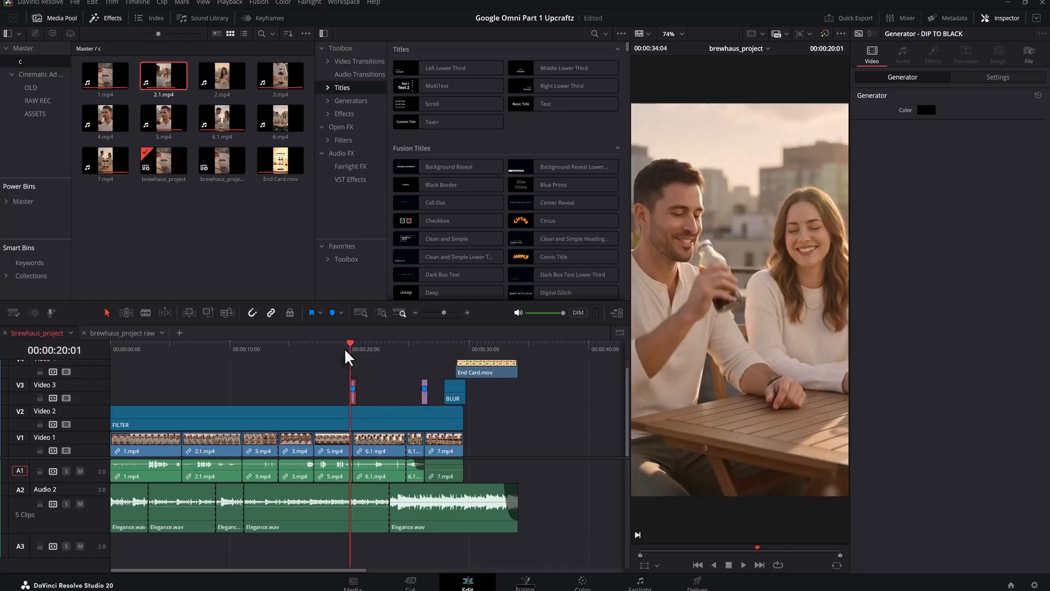
left_click(341, 351)
key("space")
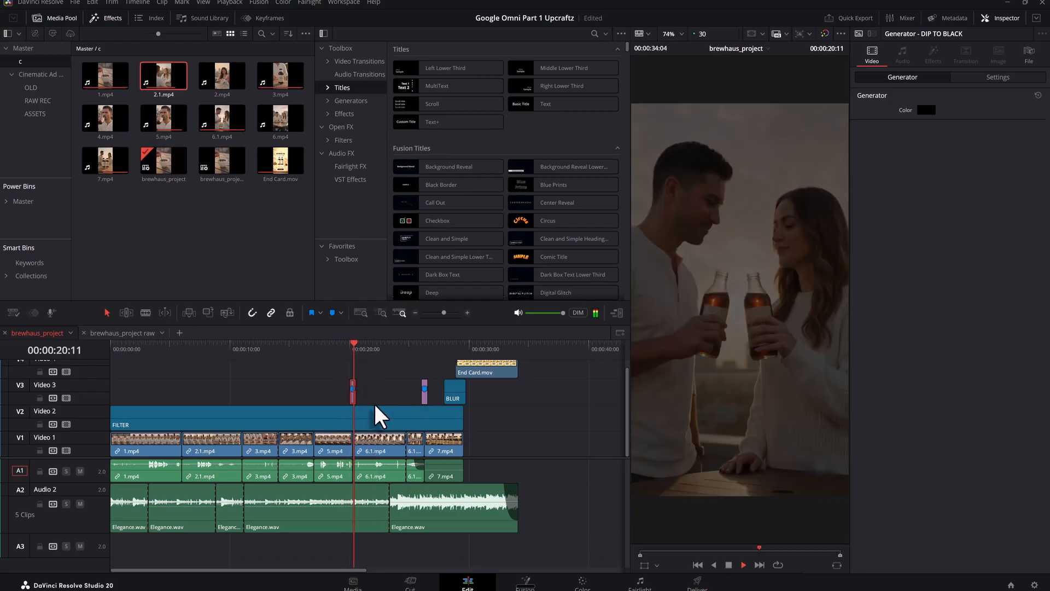
key("space")
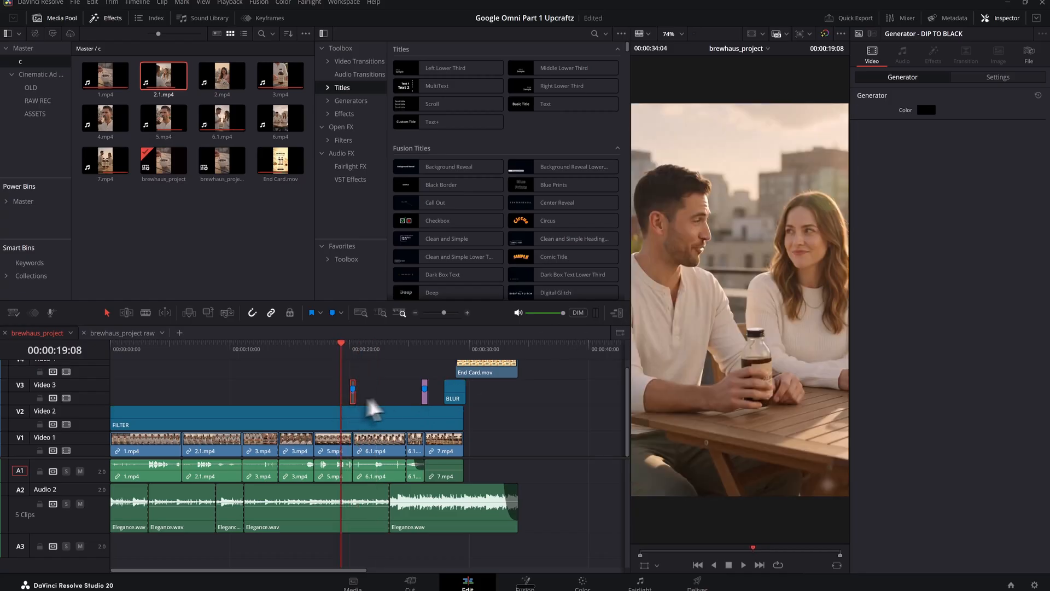
key("space")
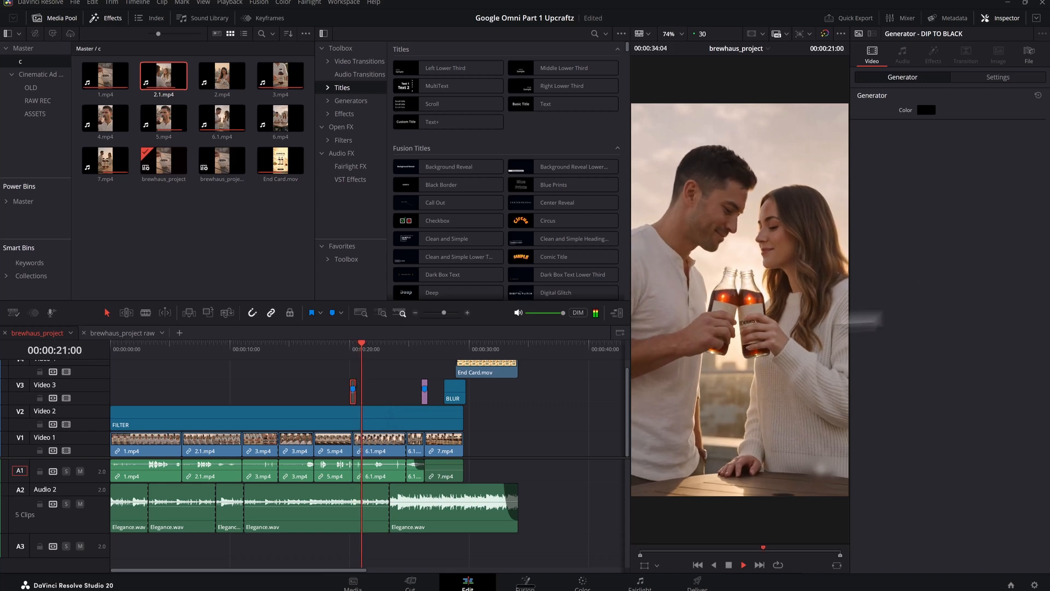
key("space")
left_click(344, 350)
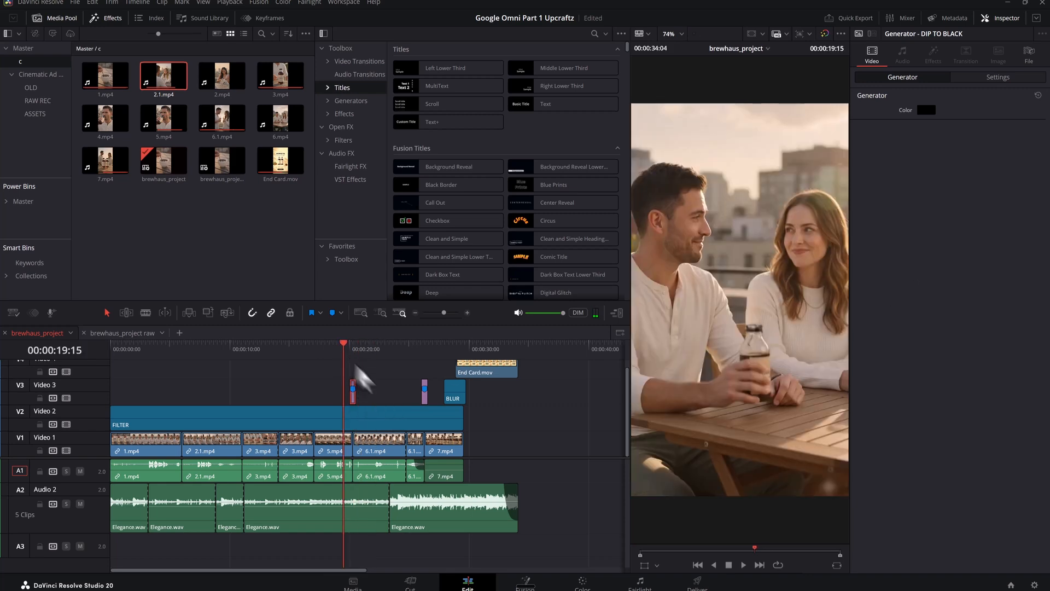
key("space")
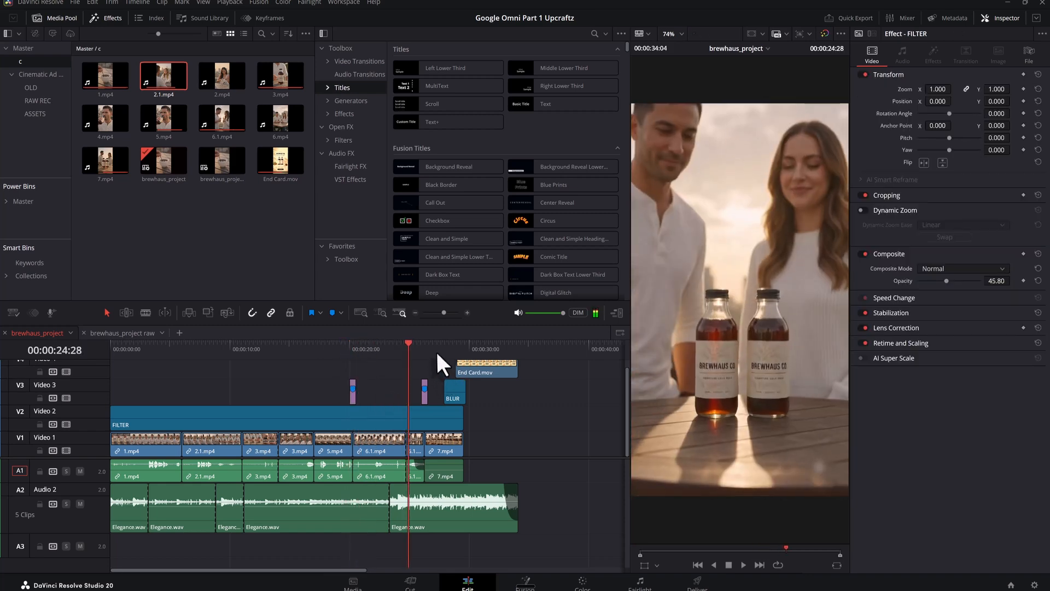
Select the BLUR adjustment clip on Video 3 and play the transition from the 7.mp4 clip into End Card.mov.
left_click(435, 351)
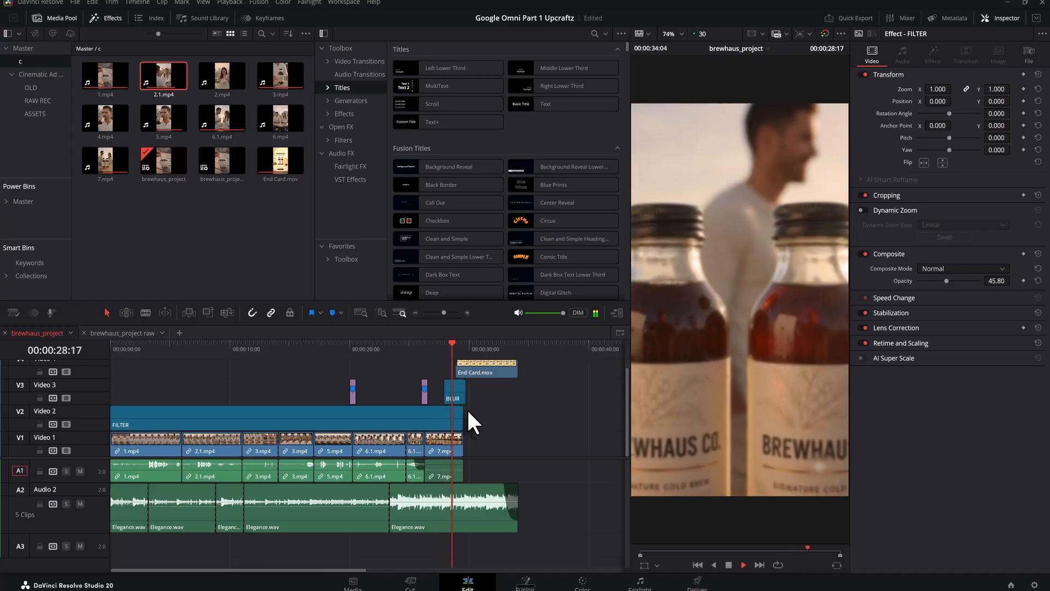
left_click(454, 398)
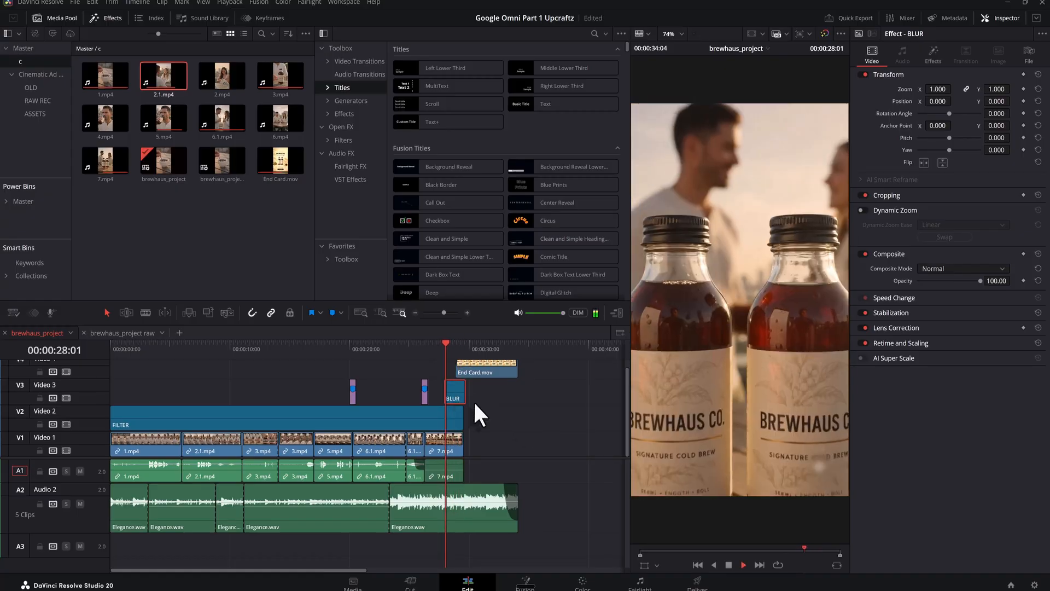
key("space")
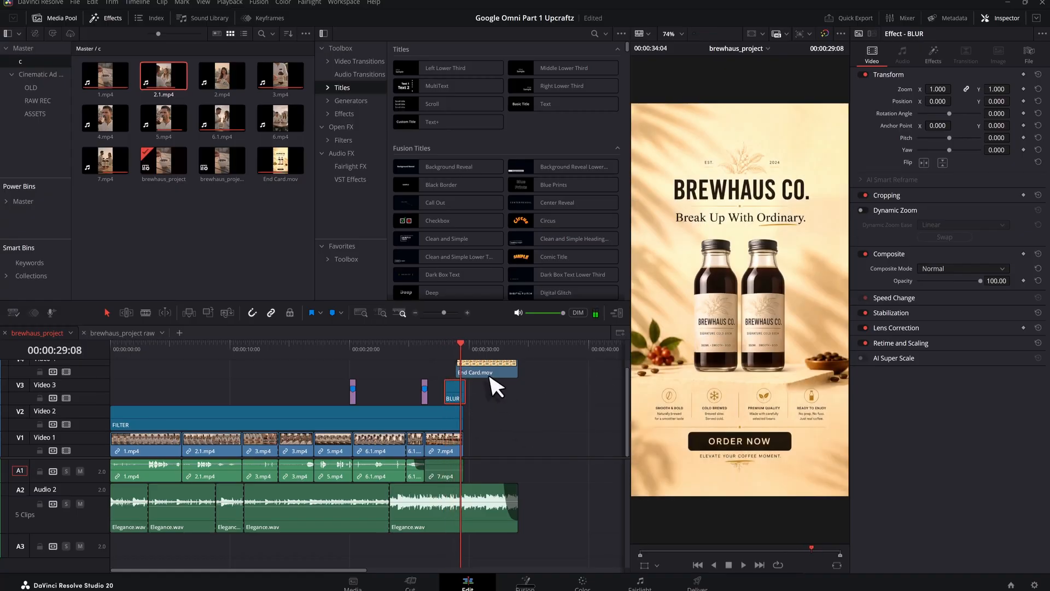
scroll(534, 395, "up", 1)
key("space")
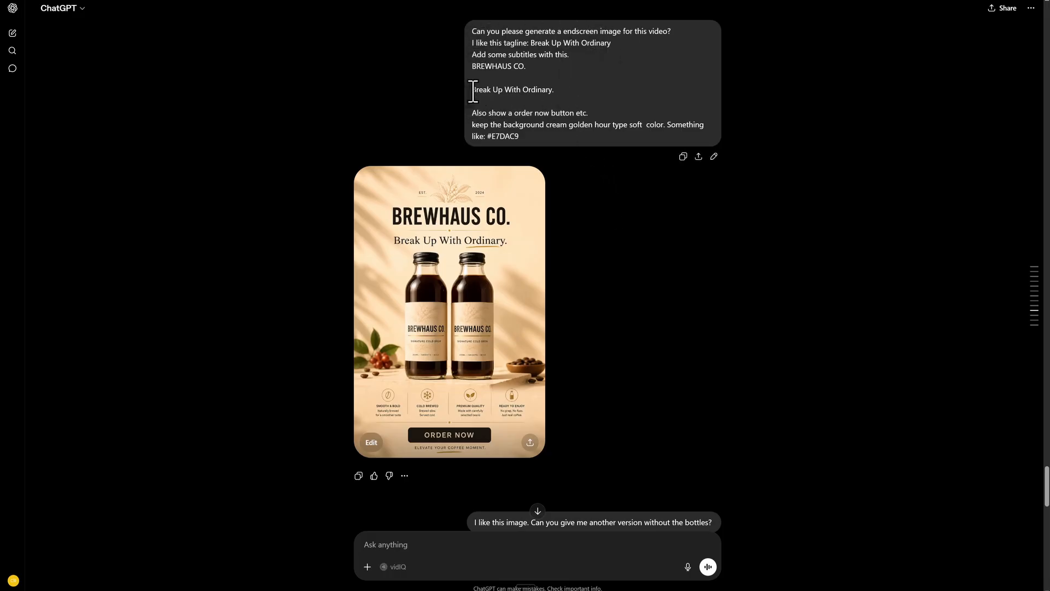
In ChatGPT, review the end-screen prompt with the tagline "Break Up With Ordinary." and the image versions with and without bottles.
left_click_drag(473, 91, 560, 97)
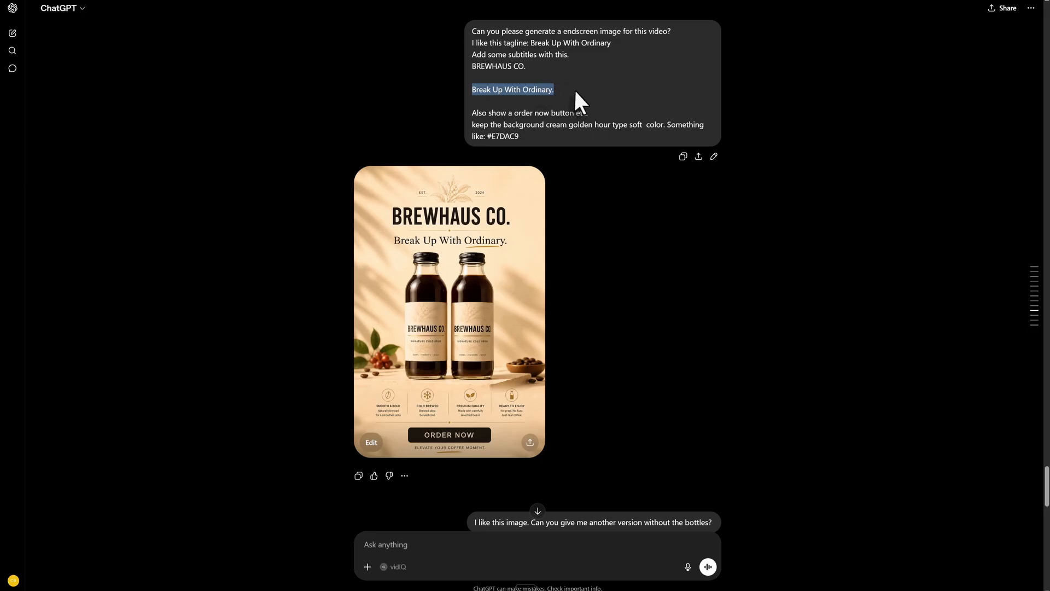
left_click(576, 92)
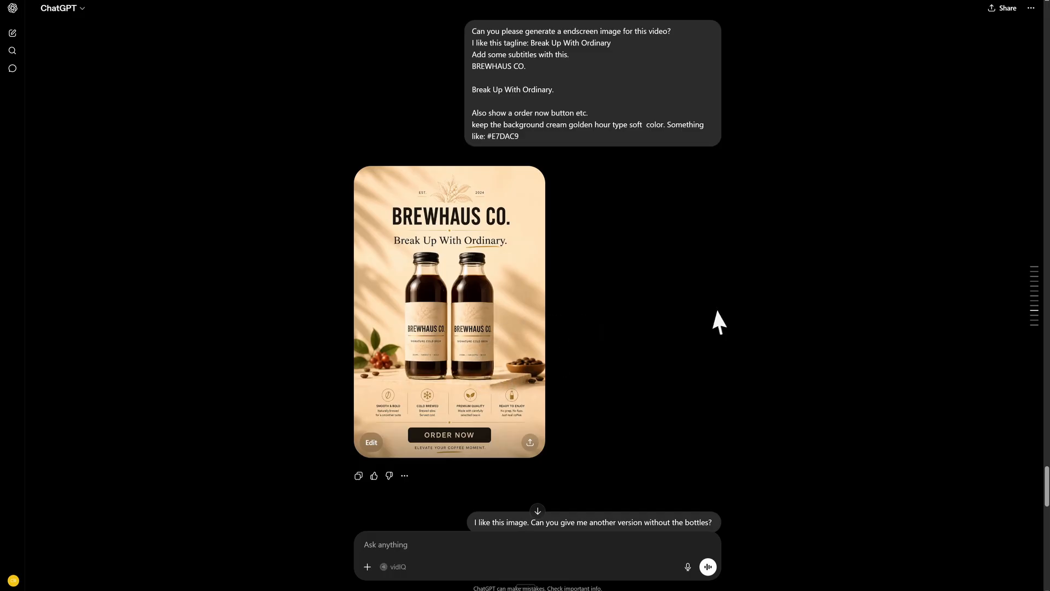
scroll(715, 308, "down", 4)
scroll(645, 350, "up", 1)
scroll(755, 372, "down", 10)
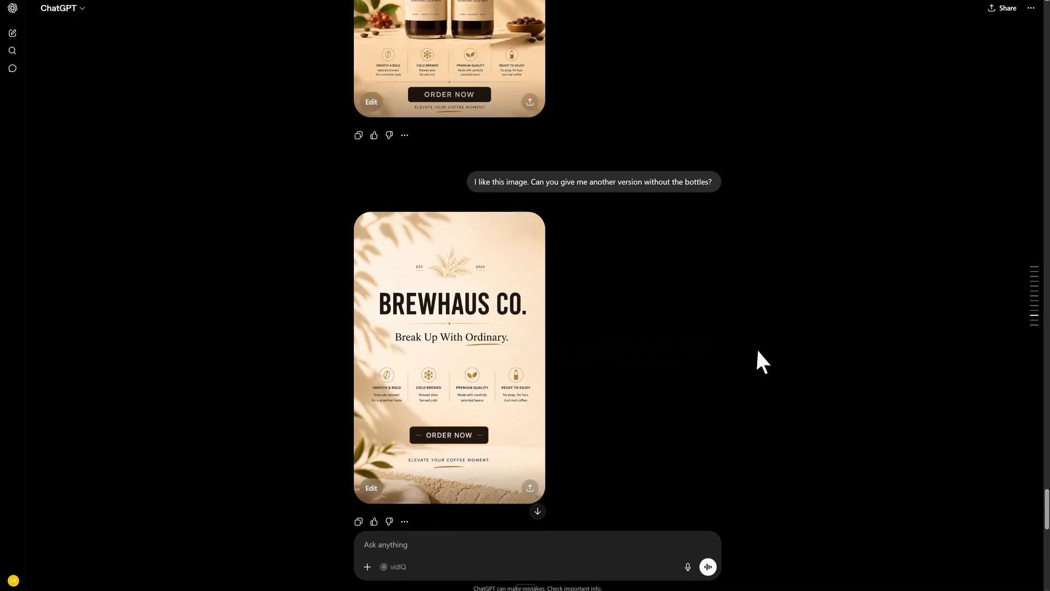
scroll(637, 295, "down", 3)
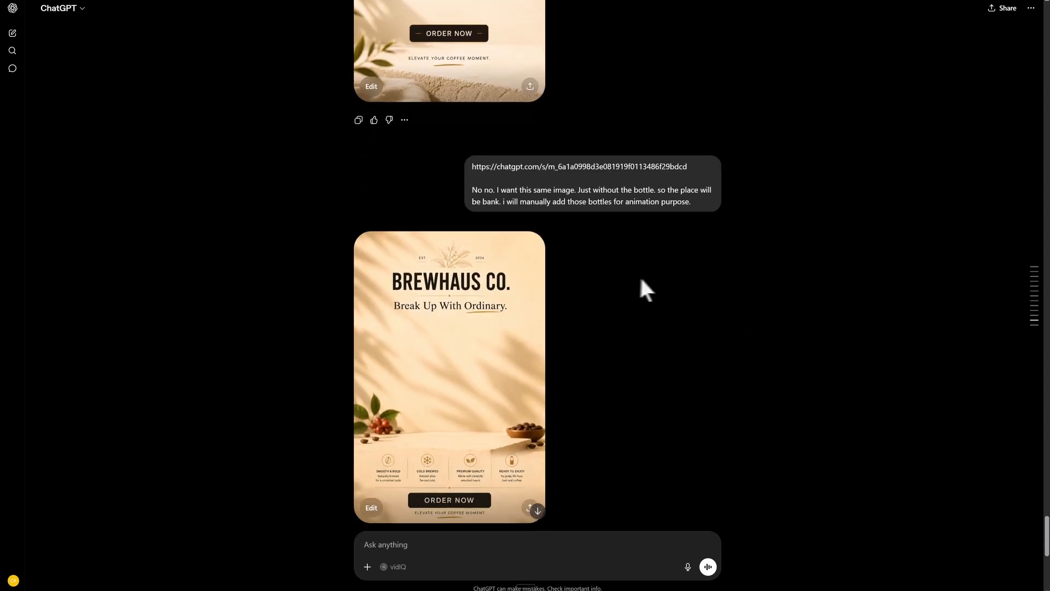
scroll(605, 305, "up", 1)
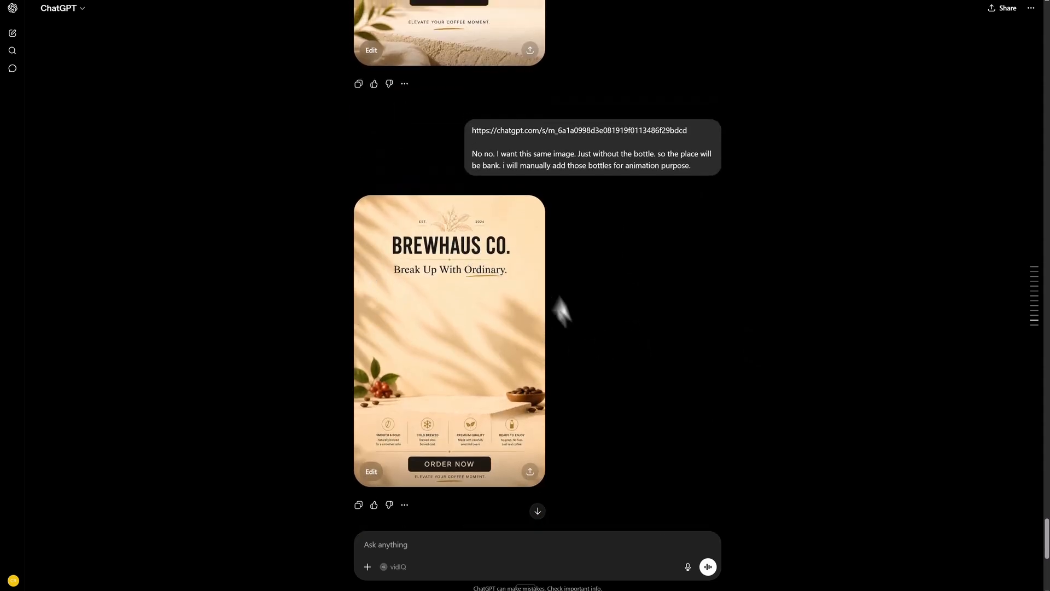
scroll(640, 350, "down", 8)
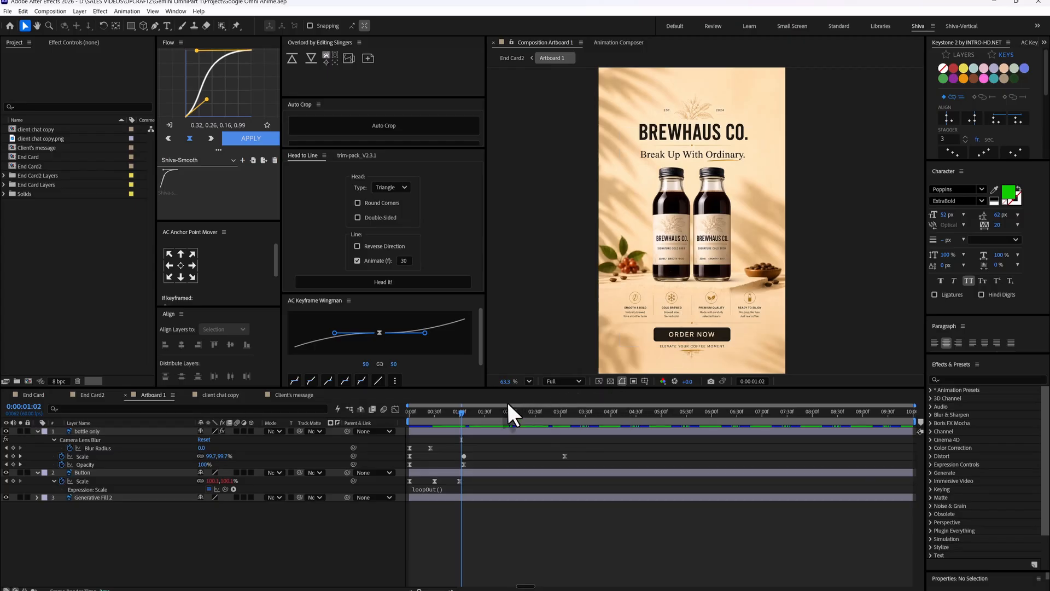
Preview the Artboard 1 end card animation in After Effects, and play End Card.mov in the DaVinci Resolve timeline.
left_click(411, 415)
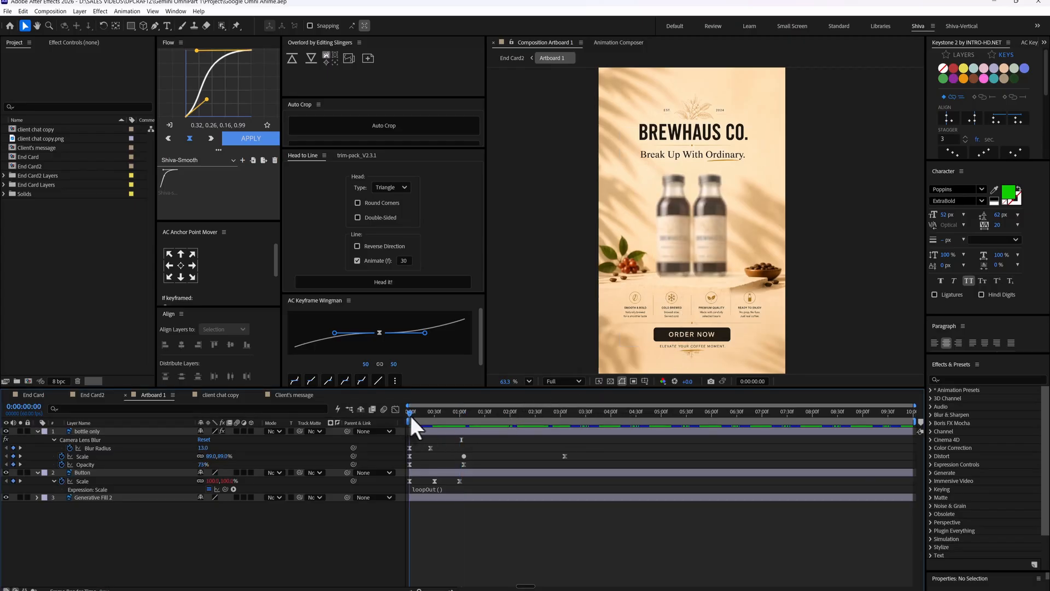
left_click_drag(411, 417, 661, 429)
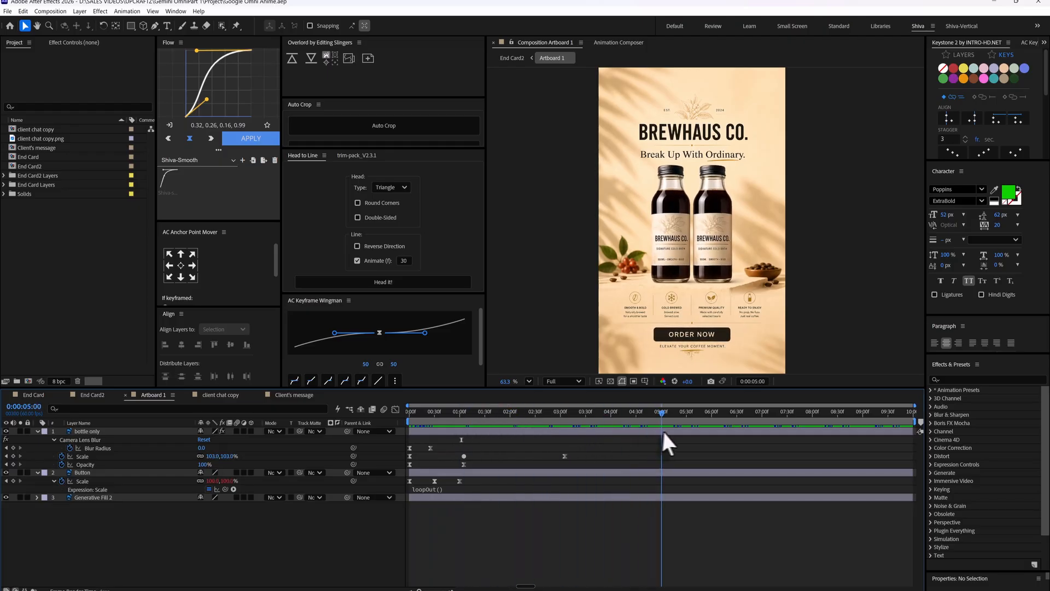
key("space")
left_click_drag(408, 414, 562, 421)
key("space")
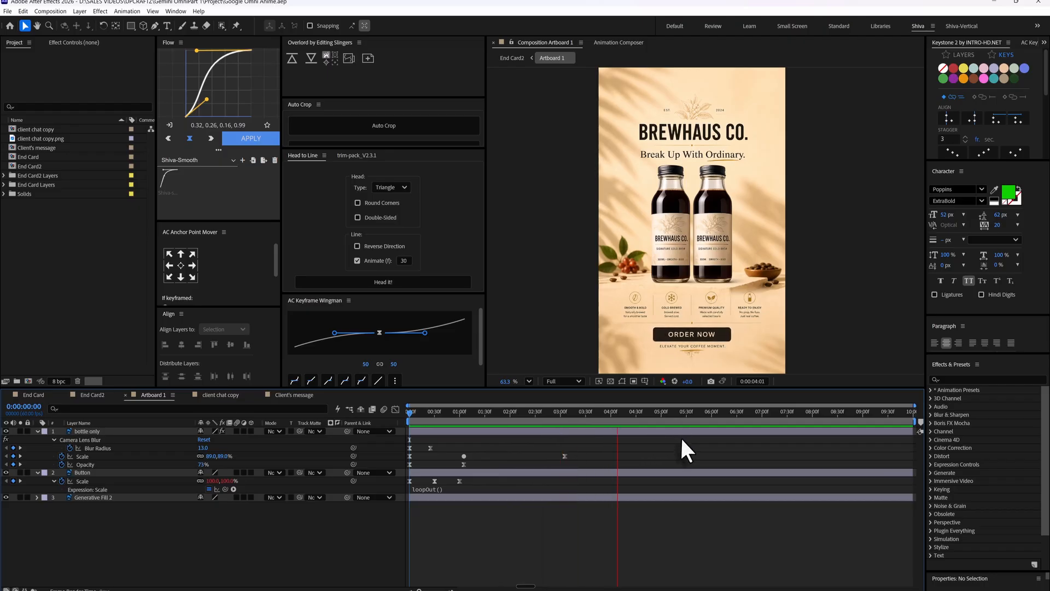
key("space")
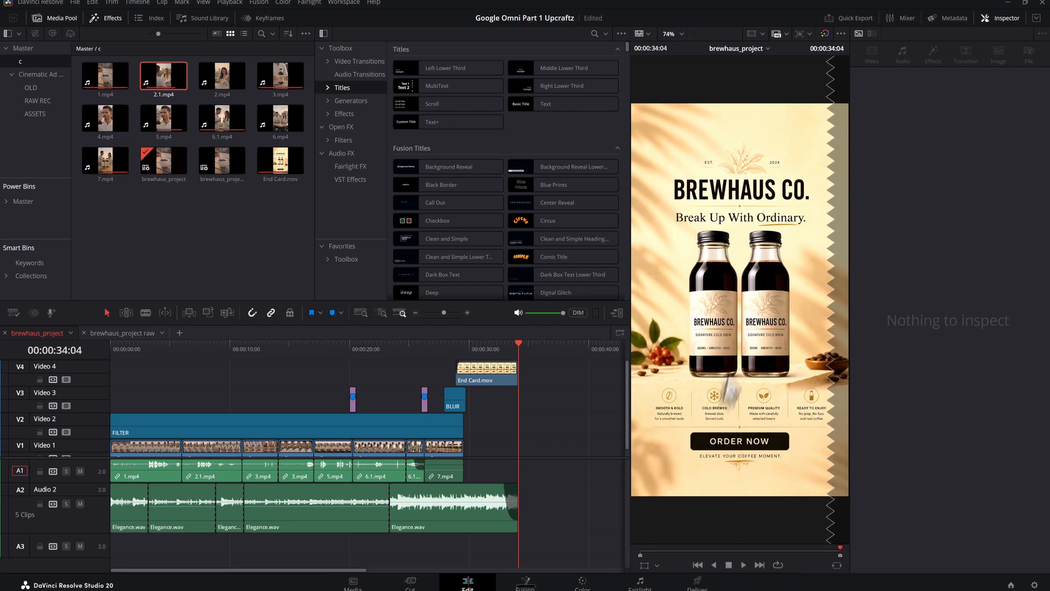
left_click(447, 347)
key("space")
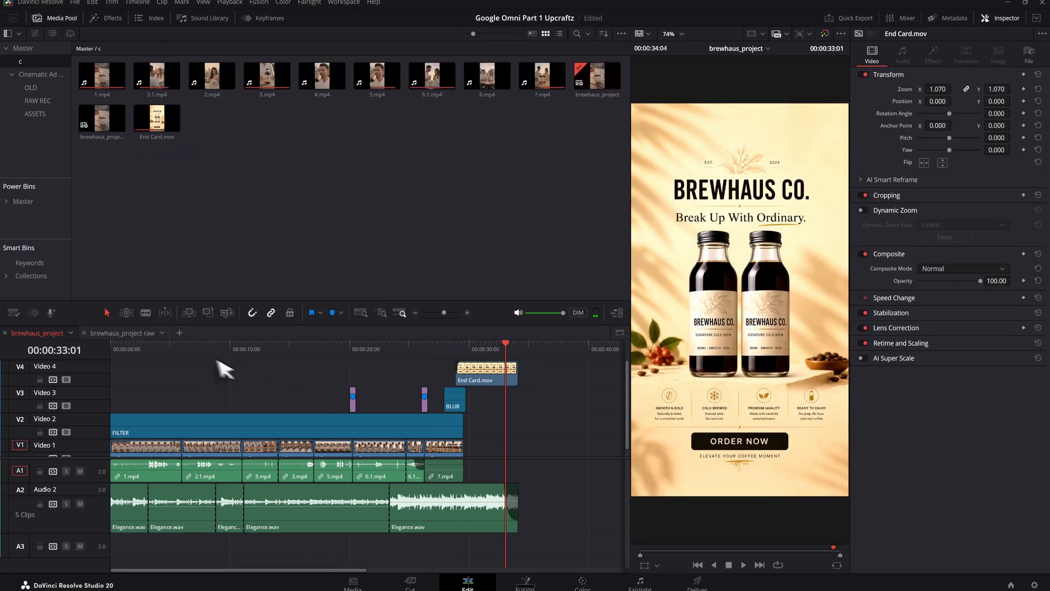
Compare the woman's shot at 00:00:07:14 with the FILTER adjustment clip on Video 2 disabled and enabled.
left_click(201, 352)
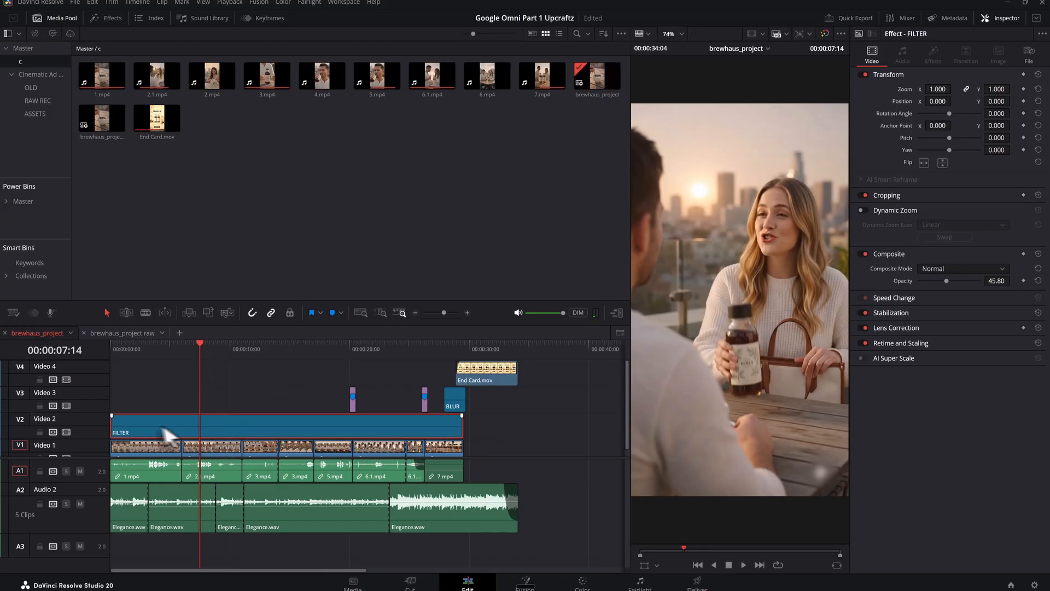
left_click(379, 428)
key("d")
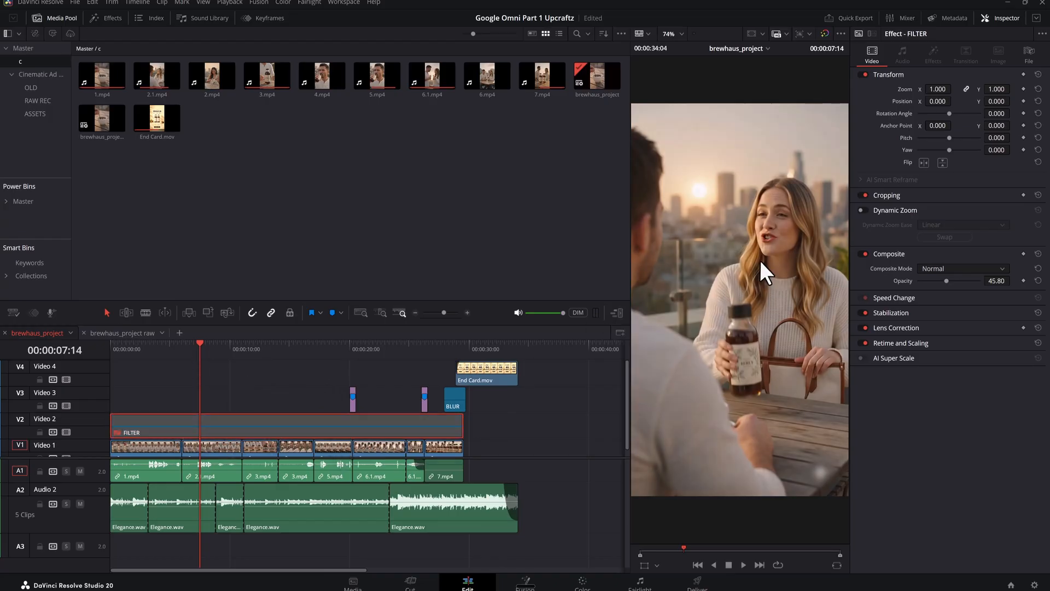
key("d")
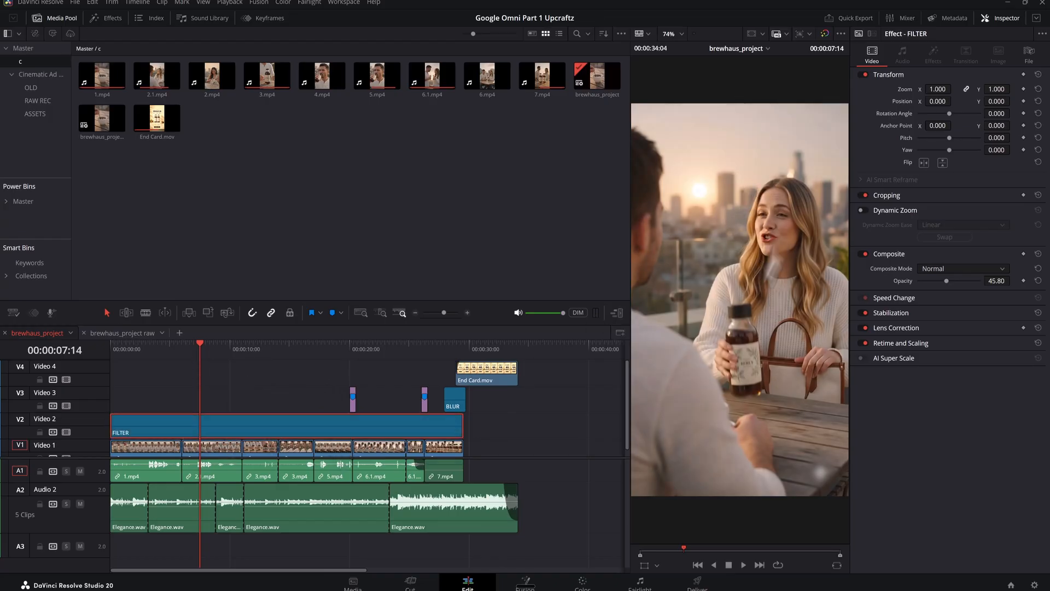
key("d")
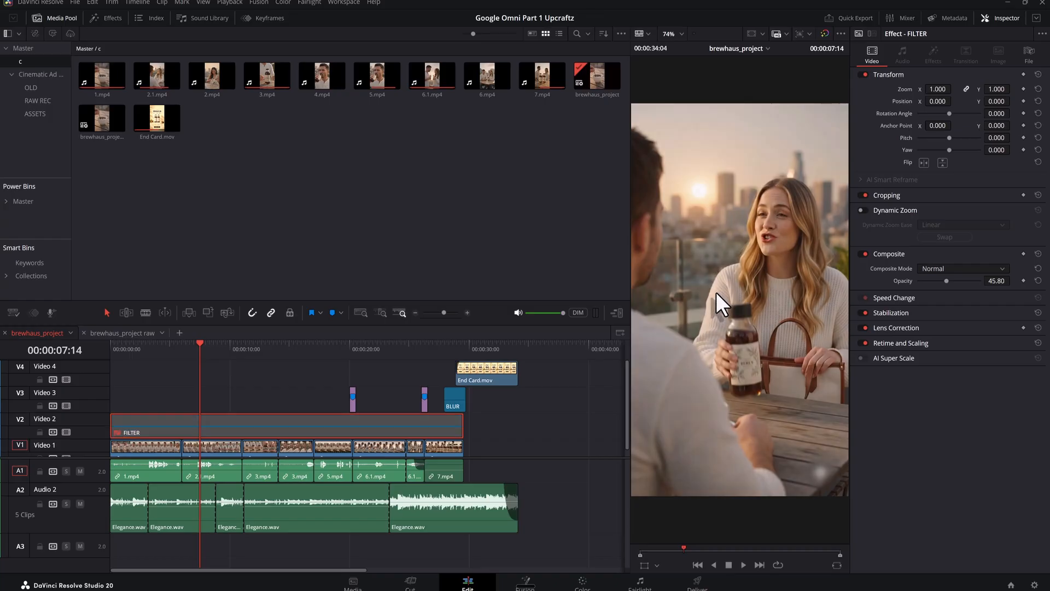
key("d")
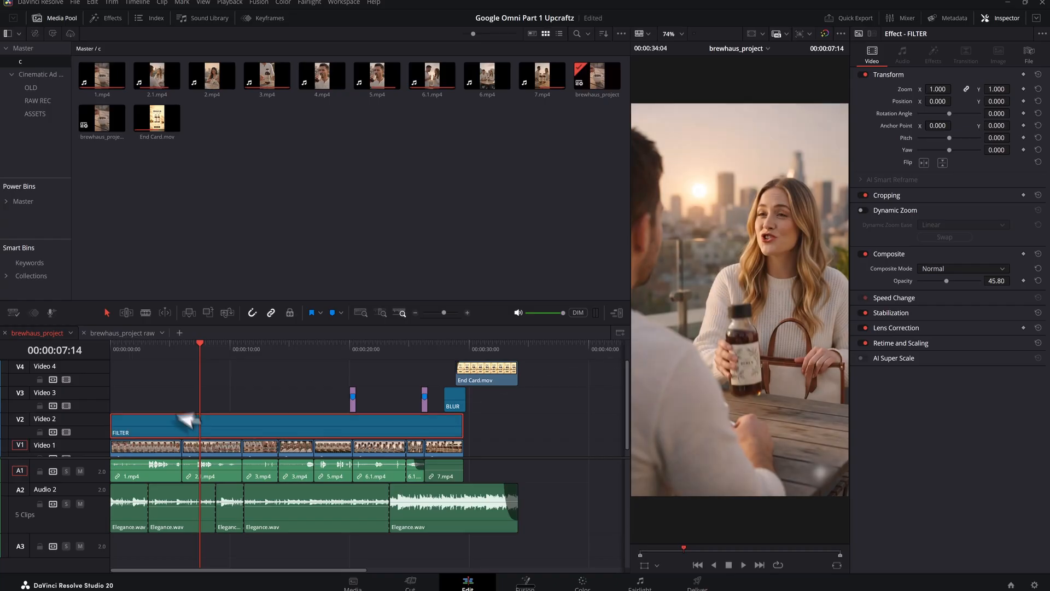
Compare the man's shot at 00:00:03:03 with the FILTER clip disabled and enabled.
mouse_move(164, 350)
left_mouse_down()
mouse_move(122, 352)
mouse_move(146, 354)
left_mouse_up()
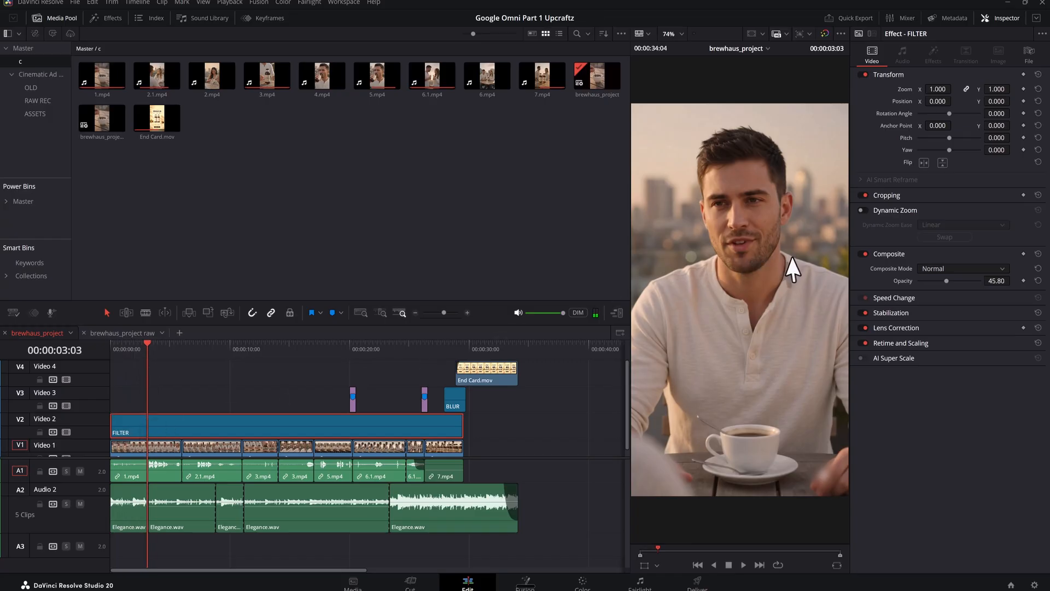
key("d")
key("d")
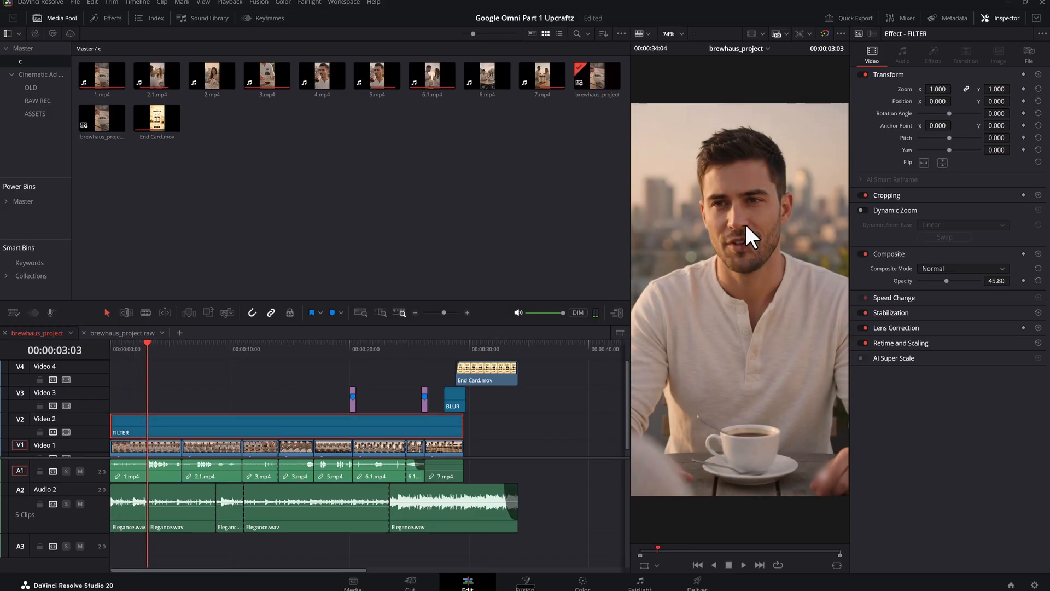